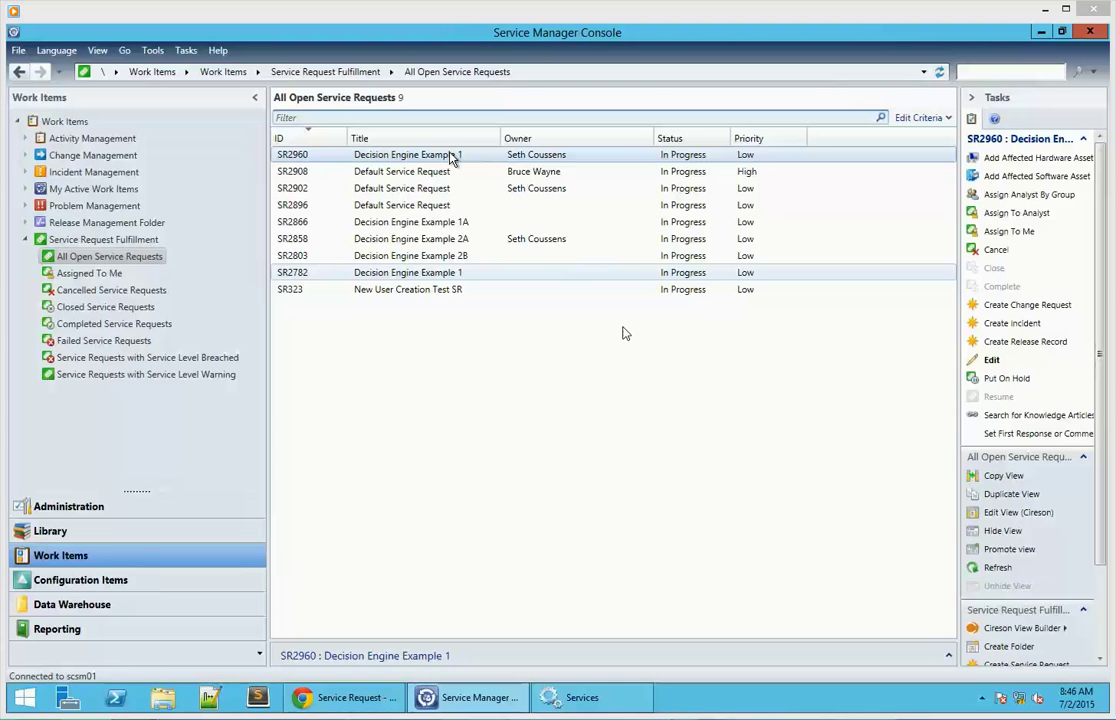
Open SR2960's Hardware Deployed manual activity MA2962, whose decision currently shows No
{"action": "mouse_move", "coordinate": [598, 544]}
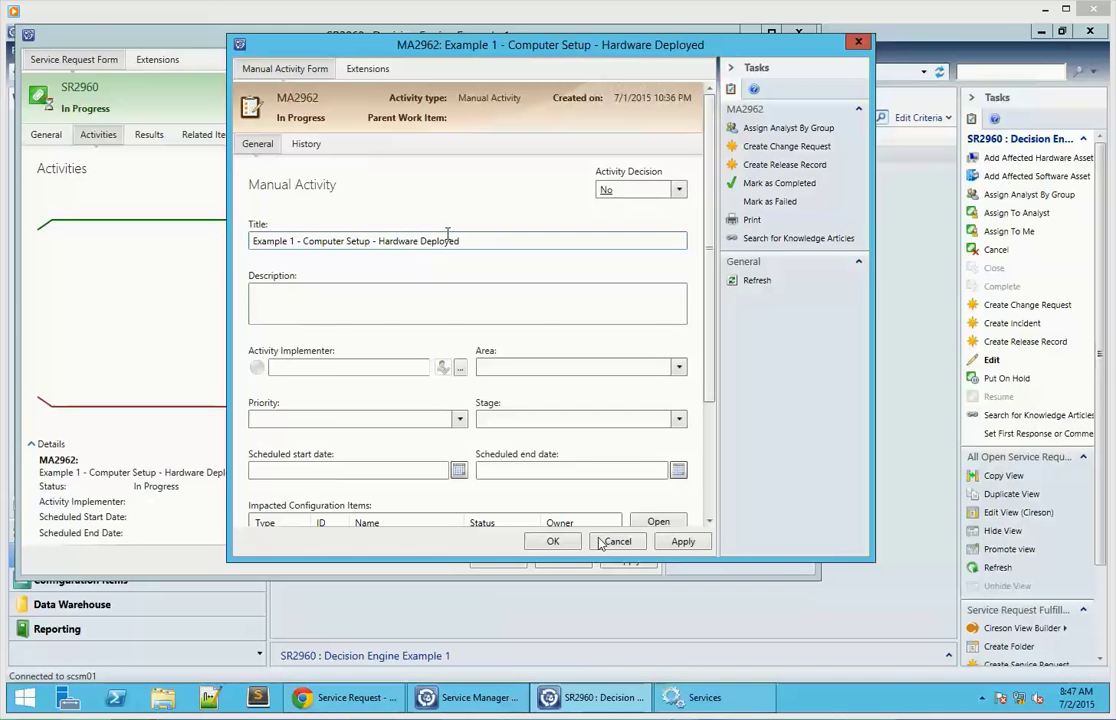
Change MA2962's Activity Decision to Yes and save both the activity and SR2960
{"action": "left_click", "coordinate": [682, 191]}
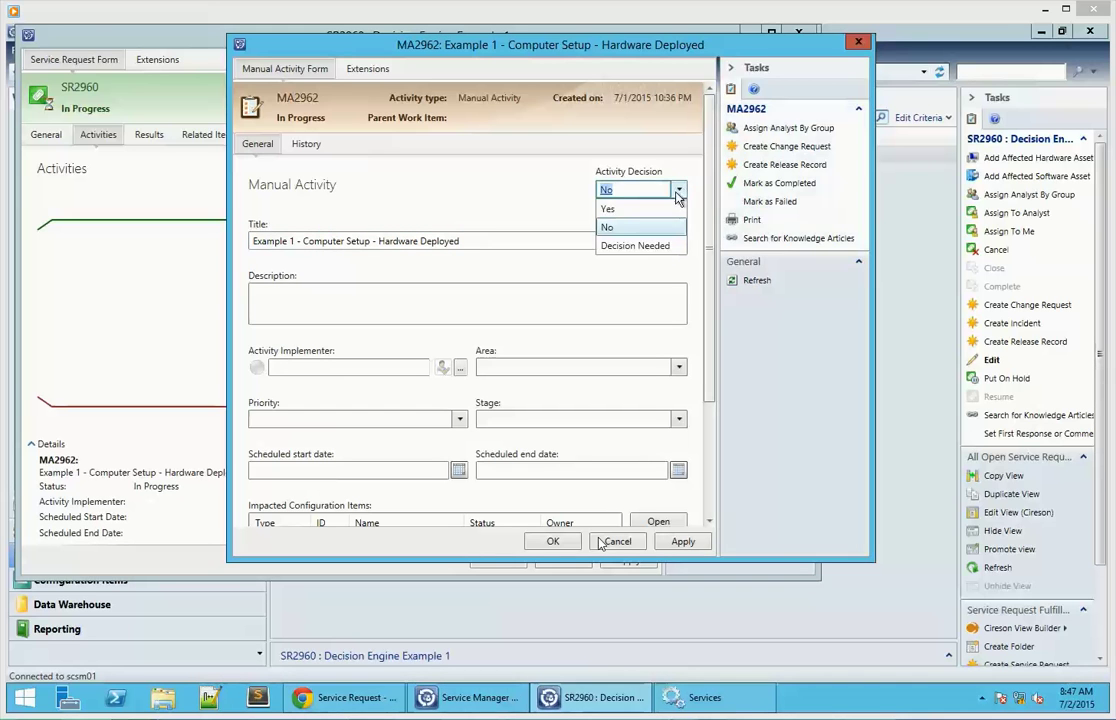
{"action": "left_click", "coordinate": [626, 211]}
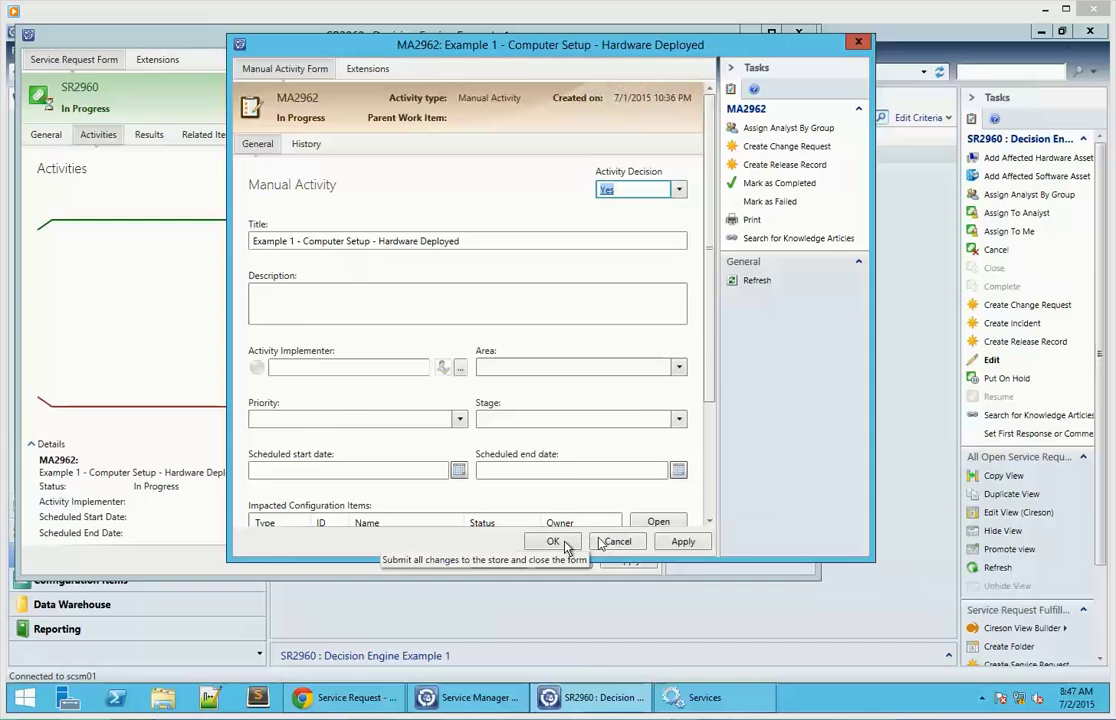
{"action": "left_click", "coordinate": [560, 543]}
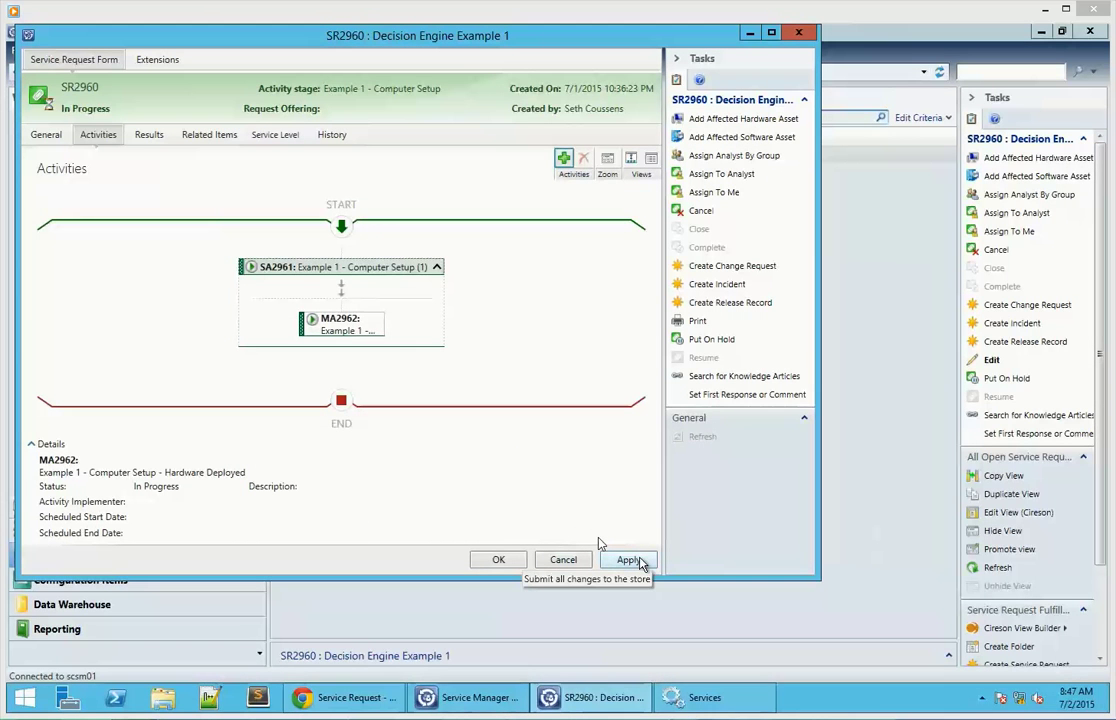
{"action": "left_click", "coordinate": [508, 562]}
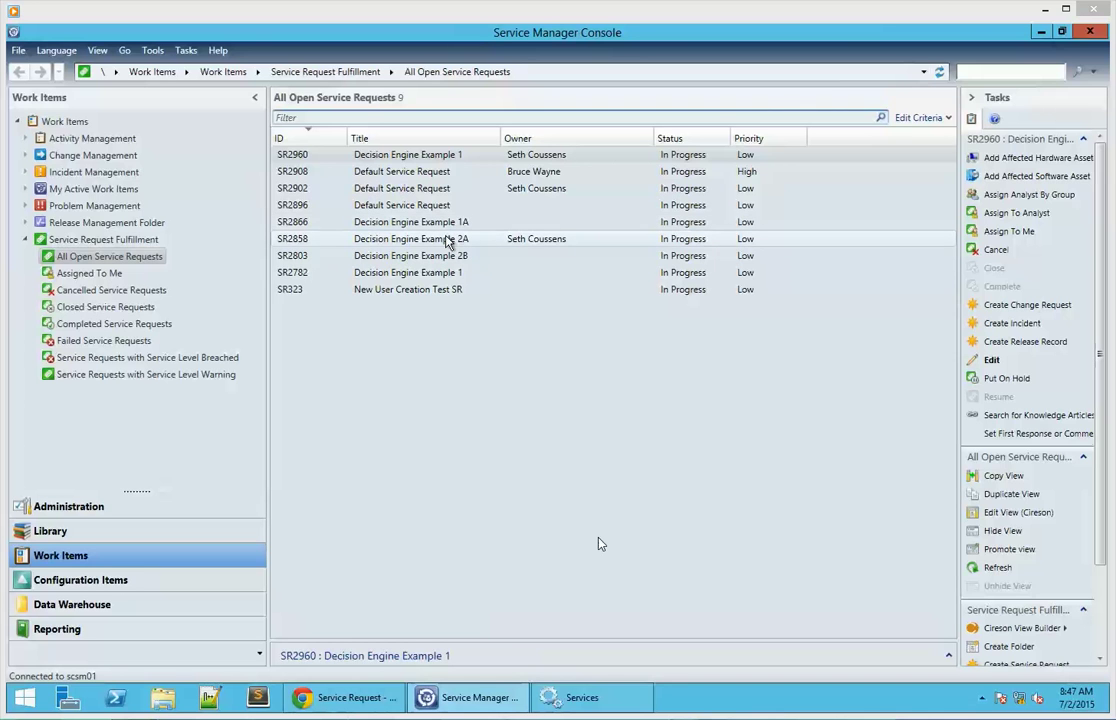
Open service request SR2866 and view its activity flow
{"action": "left_click", "coordinate": [445, 228]}
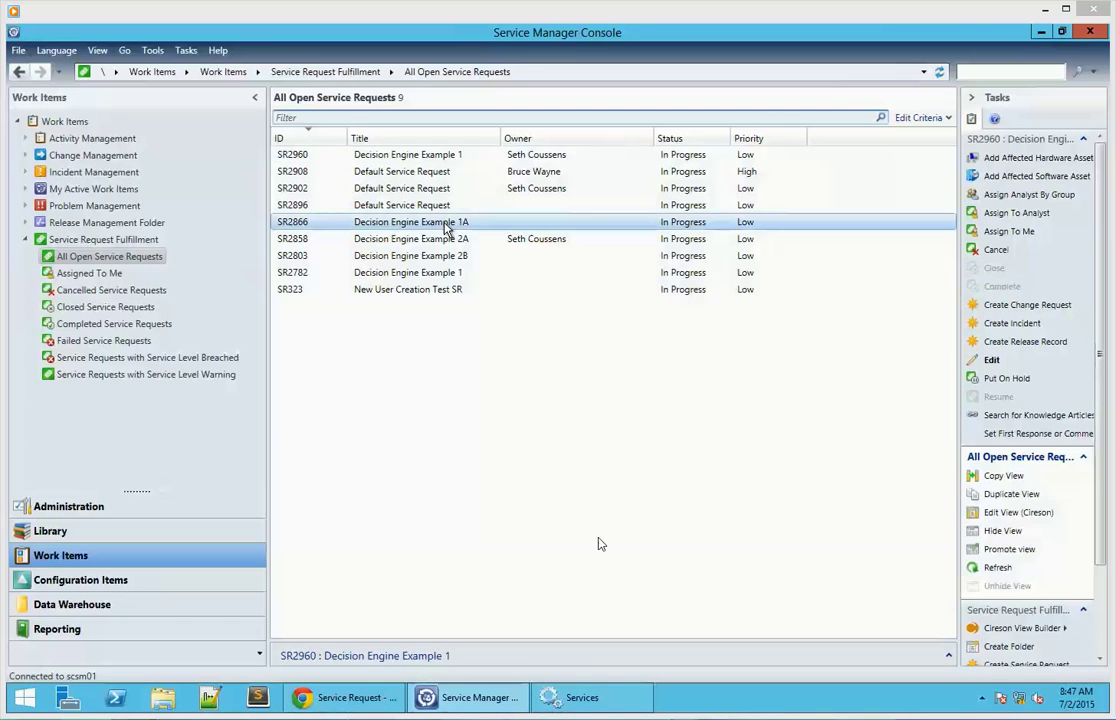
{"action": "double_click", "coordinate": [445, 228]}
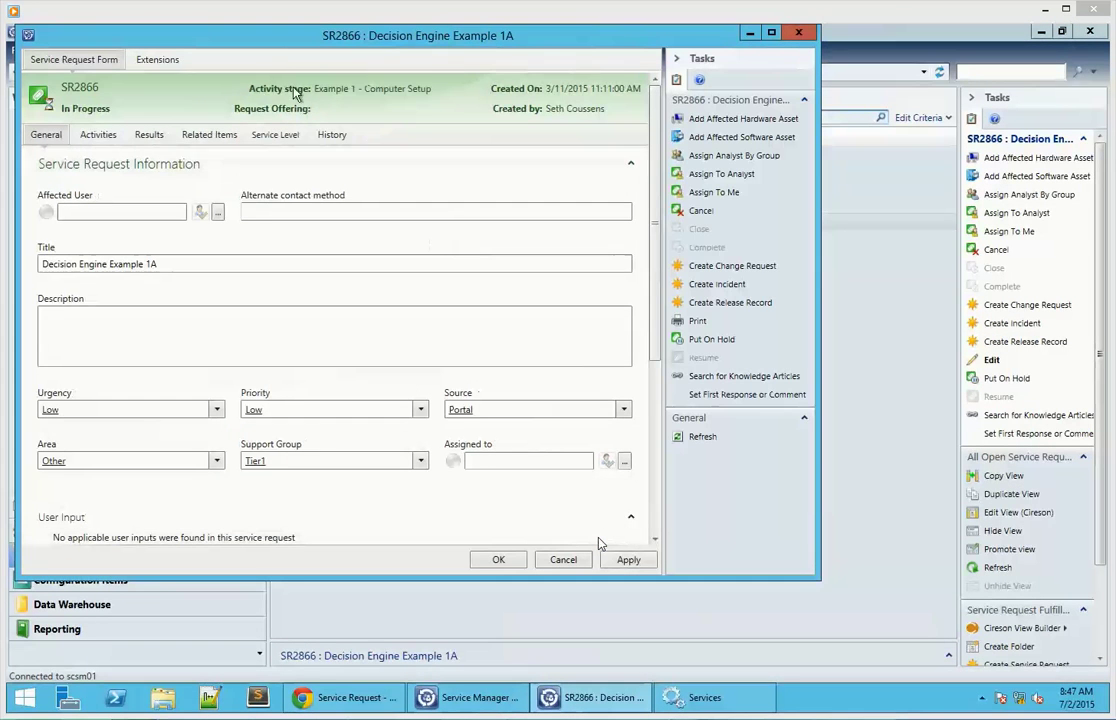
{"action": "left_click_drag", "start_coordinate": [283, 49], "coordinate": [403, 107]}
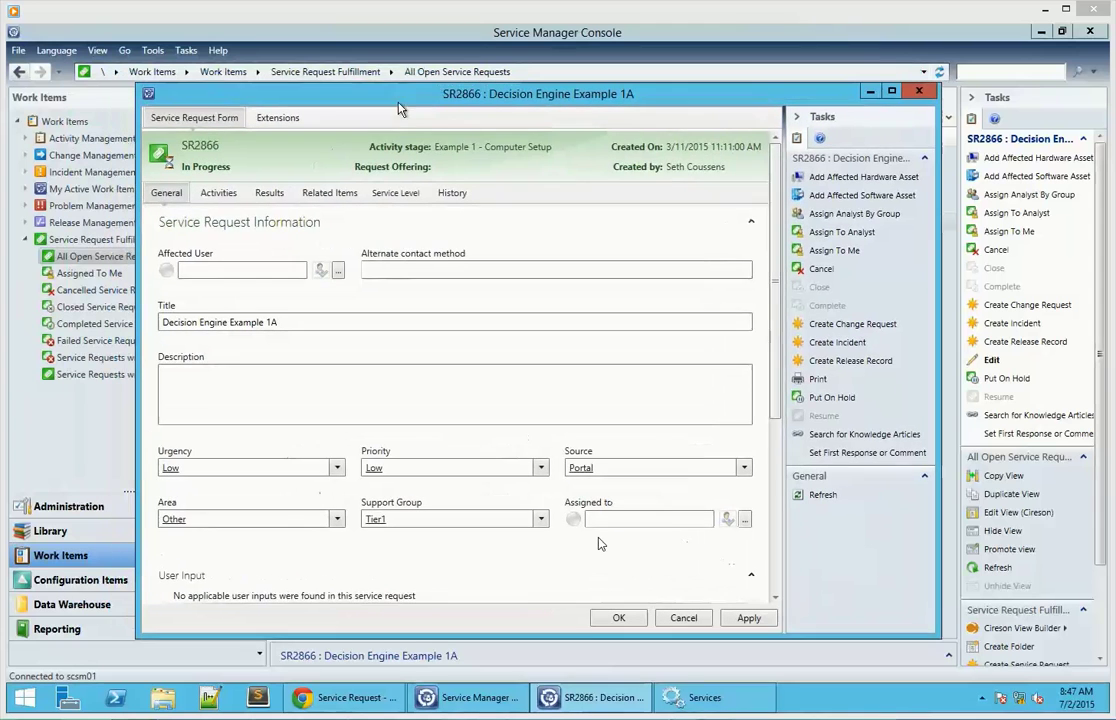
{"action": "left_click", "coordinate": [236, 194]}
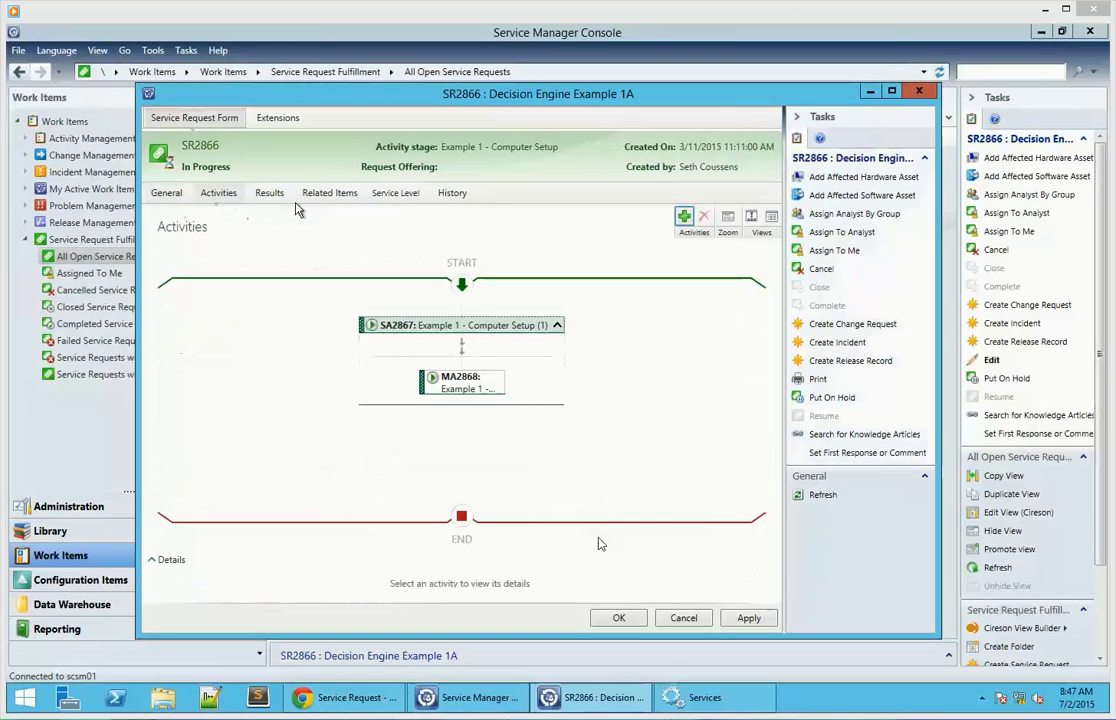
Set the Hardware Deployed activity MA2868's decision to No and confirm it
{"action": "left_click", "coordinate": [477, 390]}
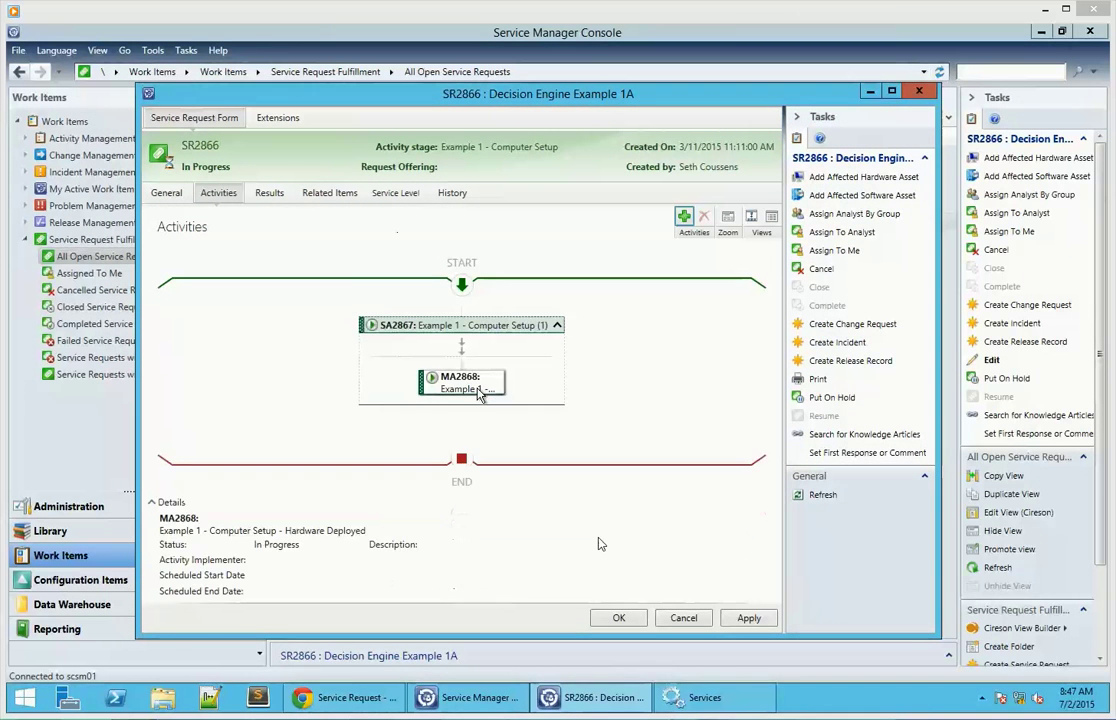
{"action": "double_click", "coordinate": [478, 390]}
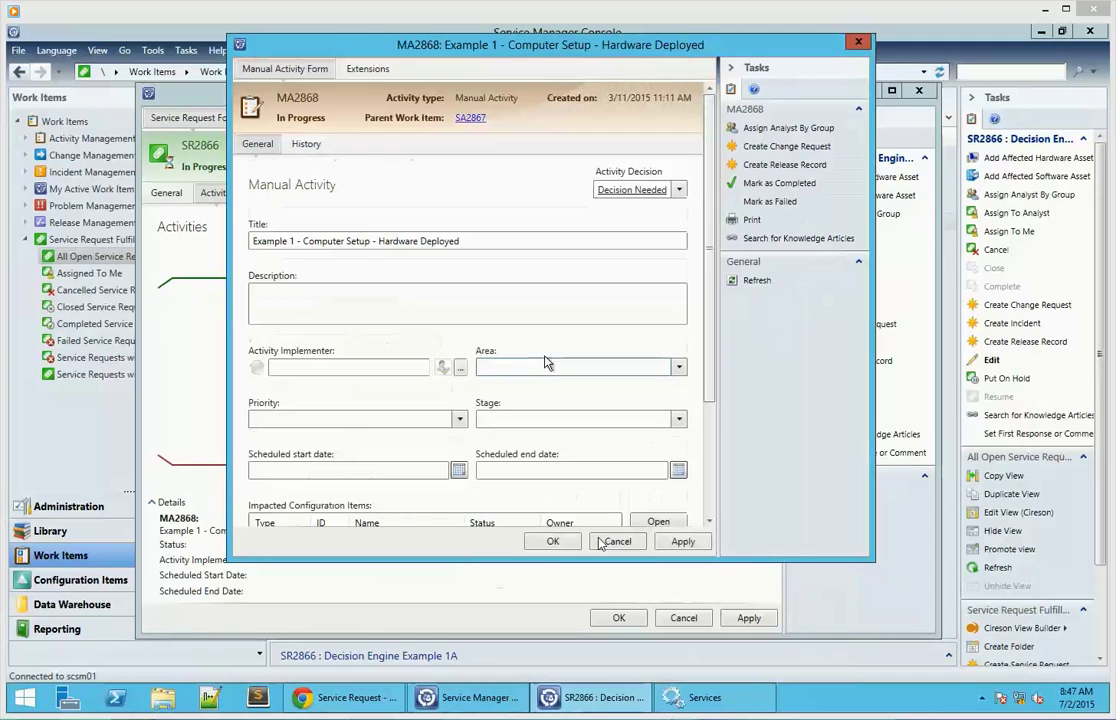
{"action": "left_click", "coordinate": [681, 192]}
{"action": "left_click", "coordinate": [610, 229]}
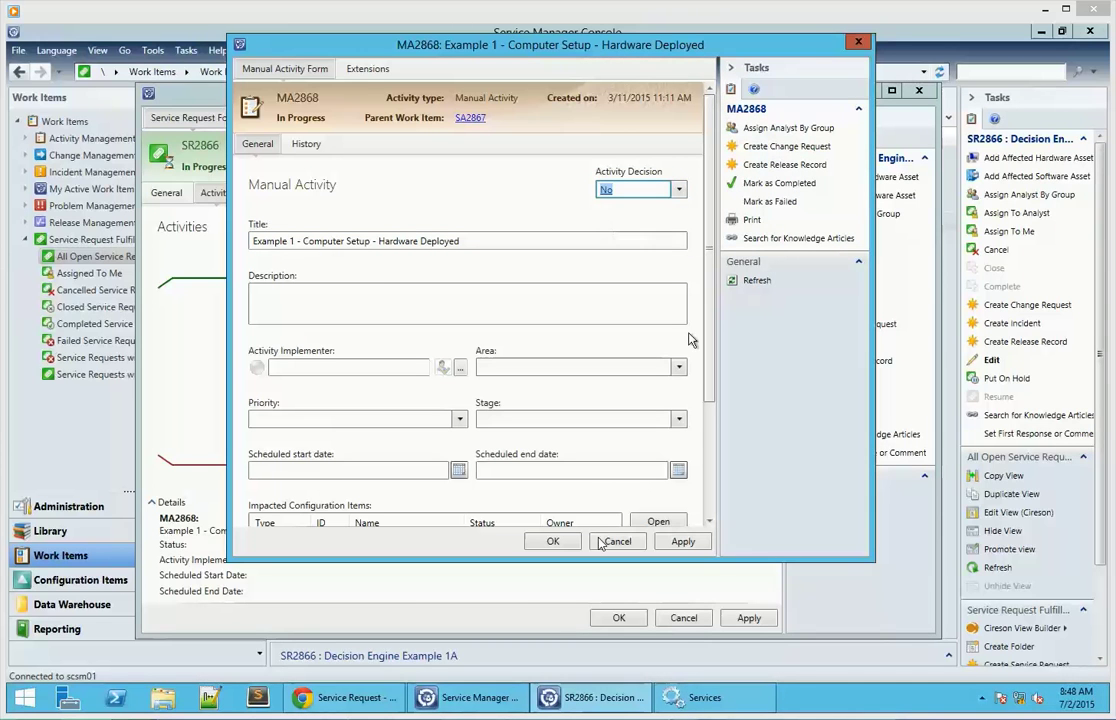
{"action": "left_click", "coordinate": [556, 544]}
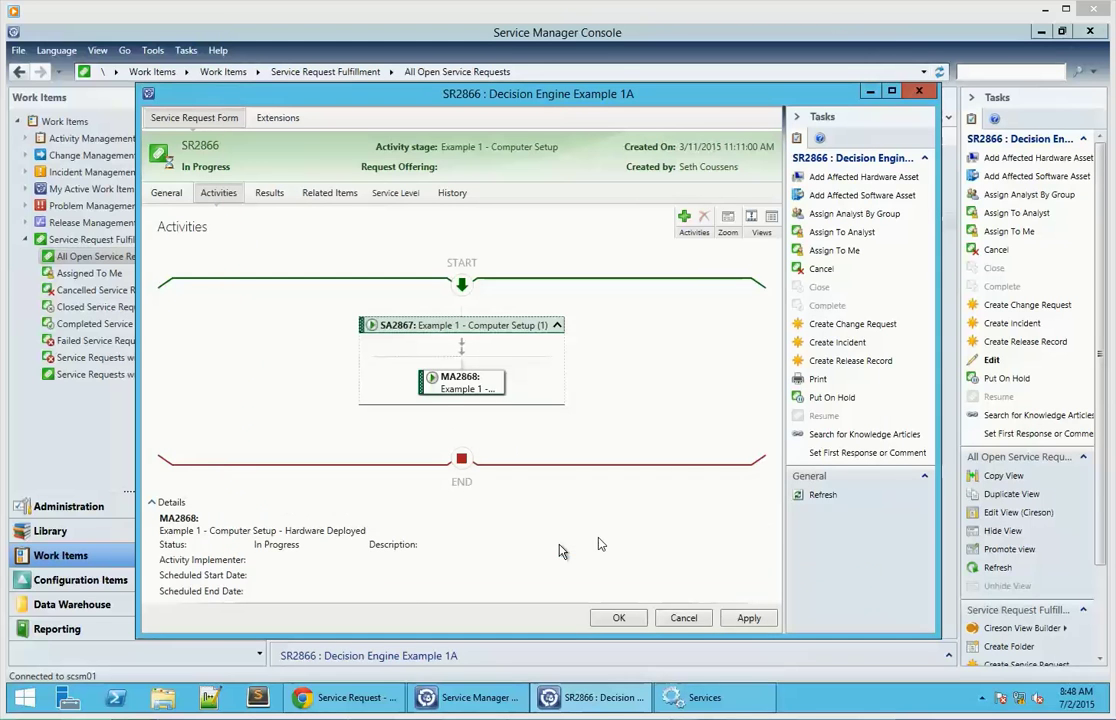
Retitle SR2866 as 'DE Example Demo 2' and save it
{"action": "left_click", "coordinate": [166, 193]}
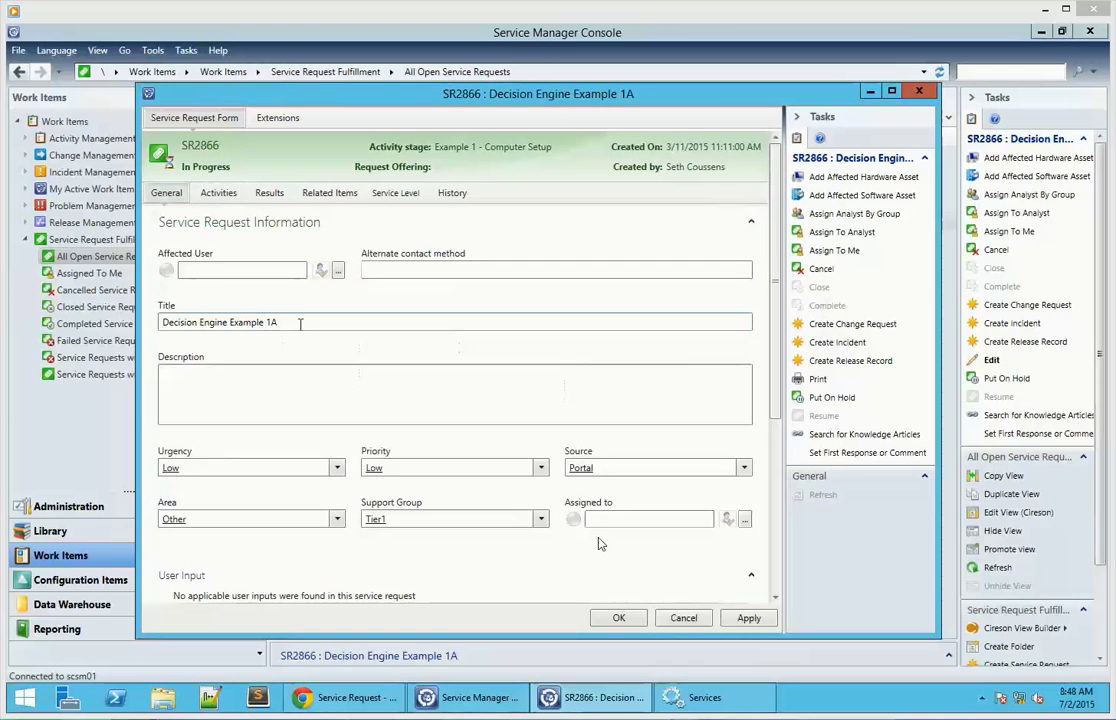
{"action": "left_click_drag", "start_coordinate": [299, 322], "coordinate": [150, 322]}
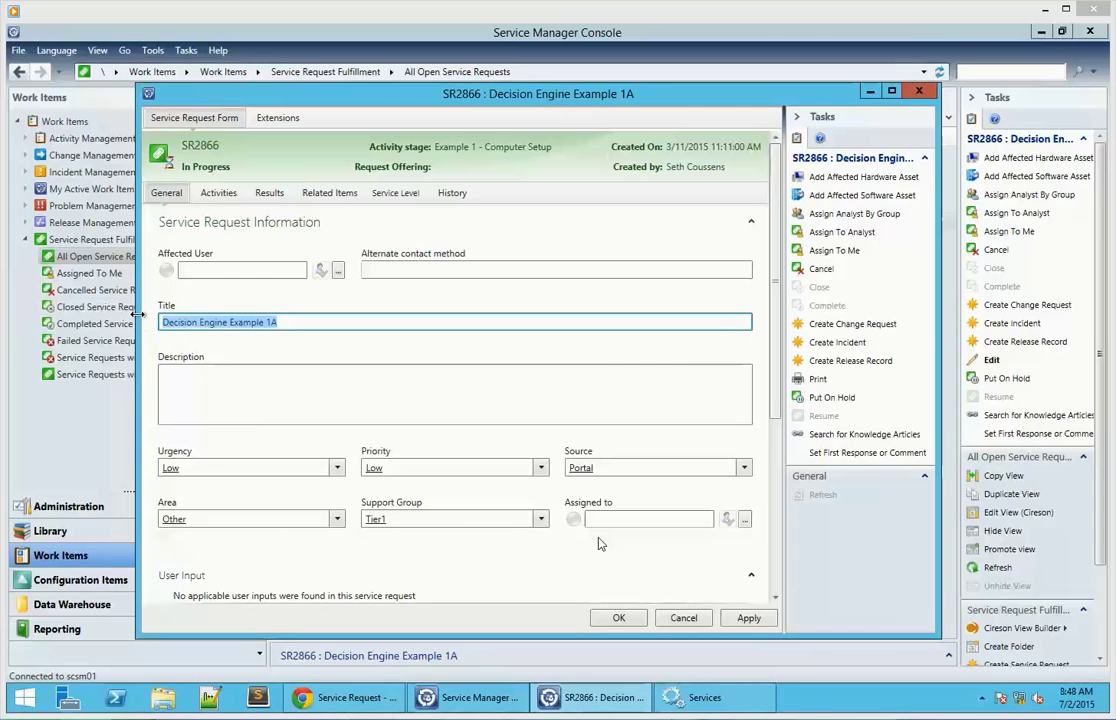
{"action": "type", "text": "DE Exa"}
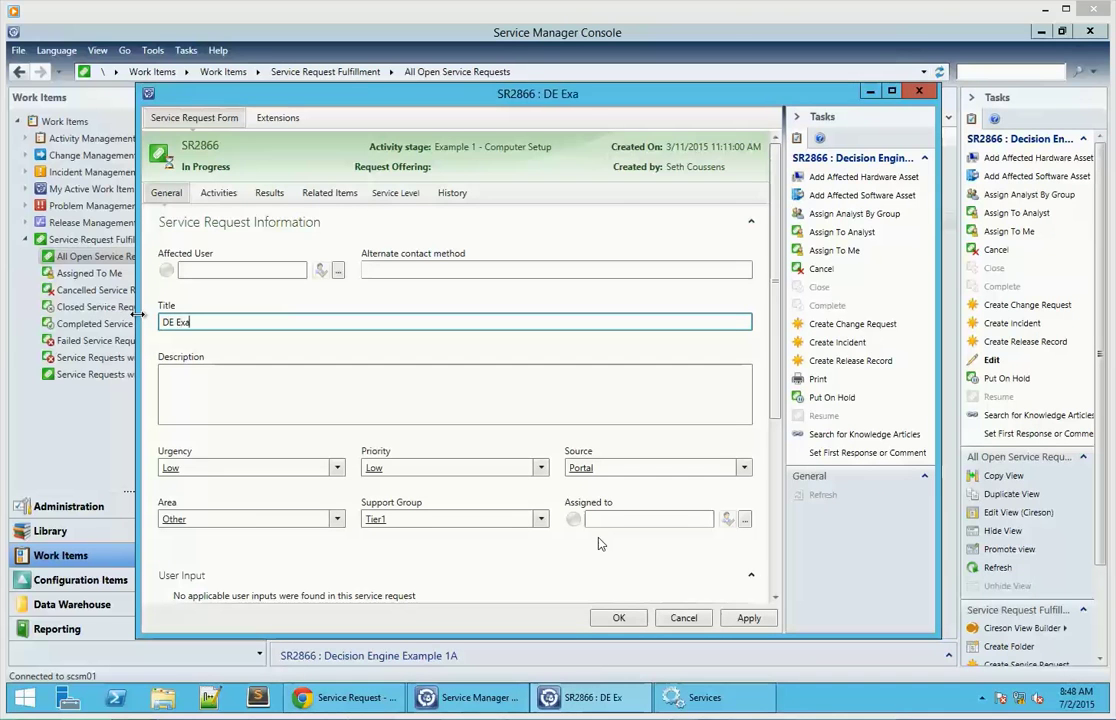
{"action": "type", "text": "mple Demo 2"}
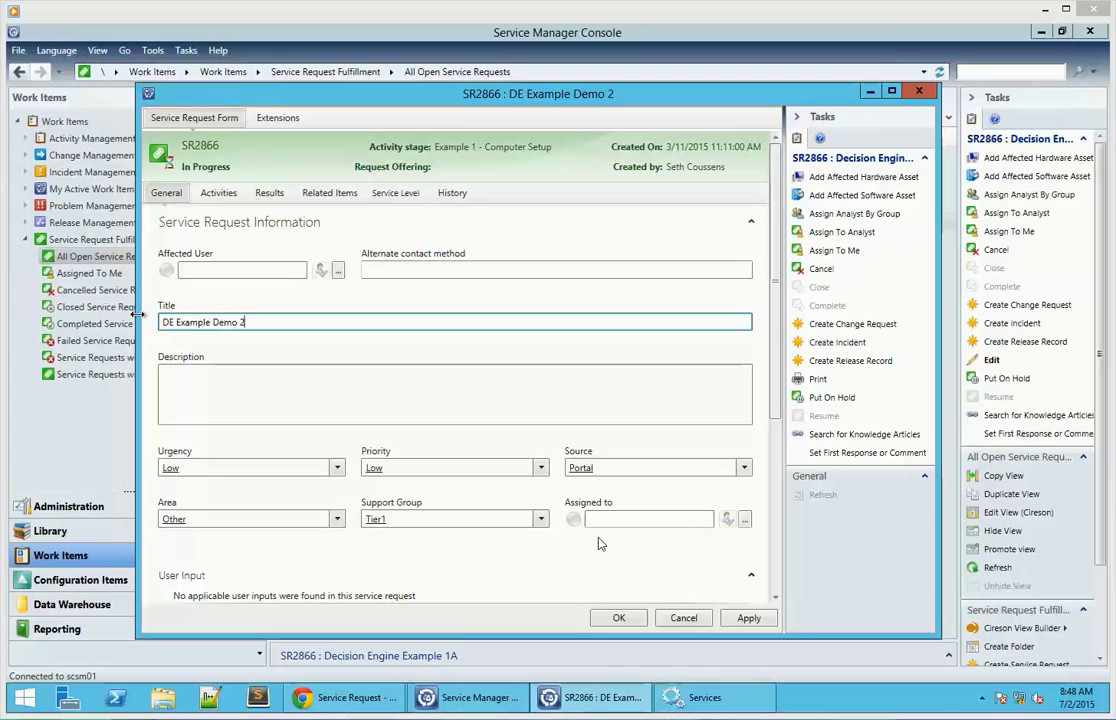
{"action": "left_click", "coordinate": [619, 617]}
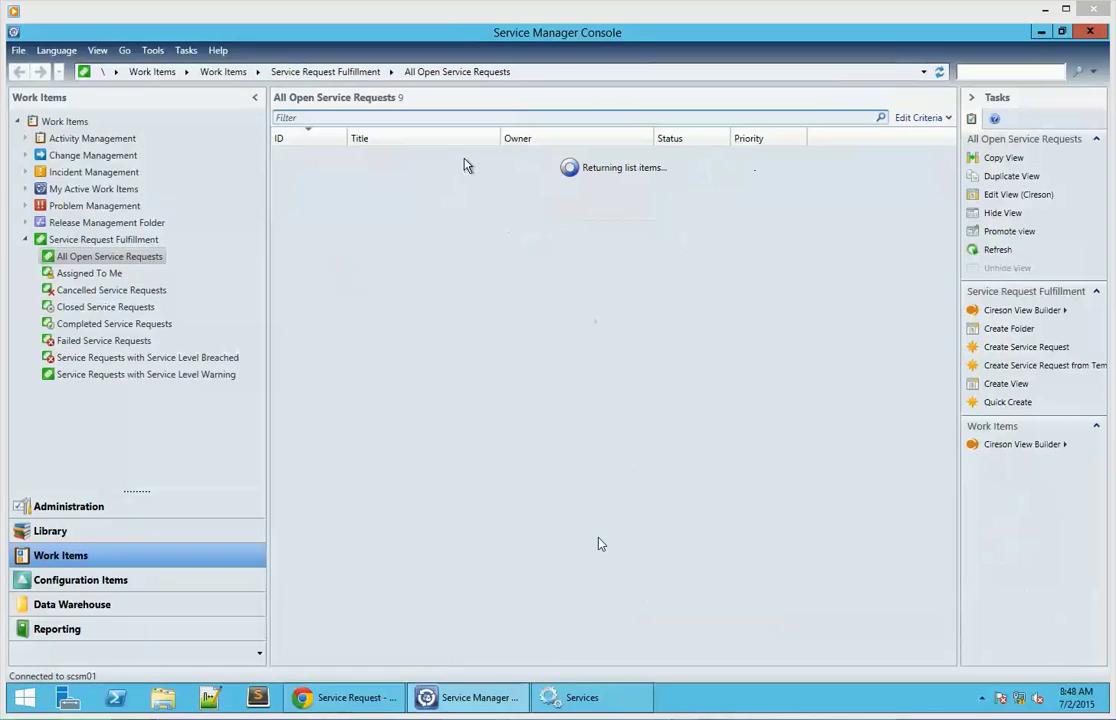
Retitle SR2960 as 'DE Example Demo 1' and save it
{"action": "double_click", "coordinate": [460, 157]}
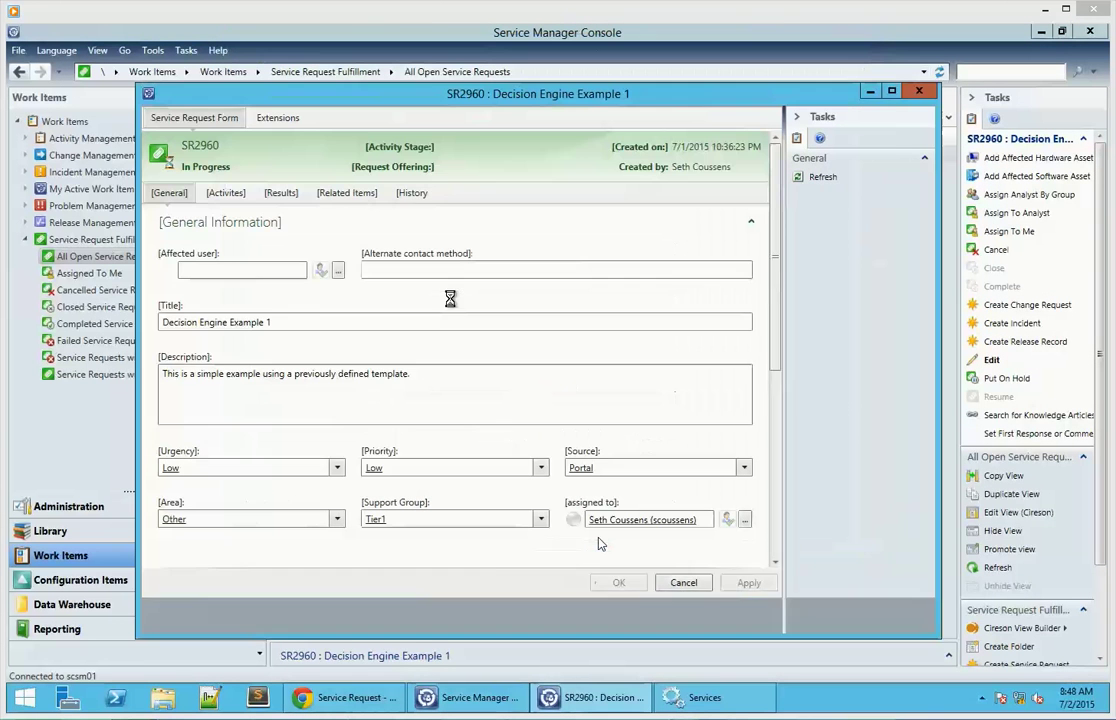
{"action": "triple_click", "coordinate": [308, 322]}
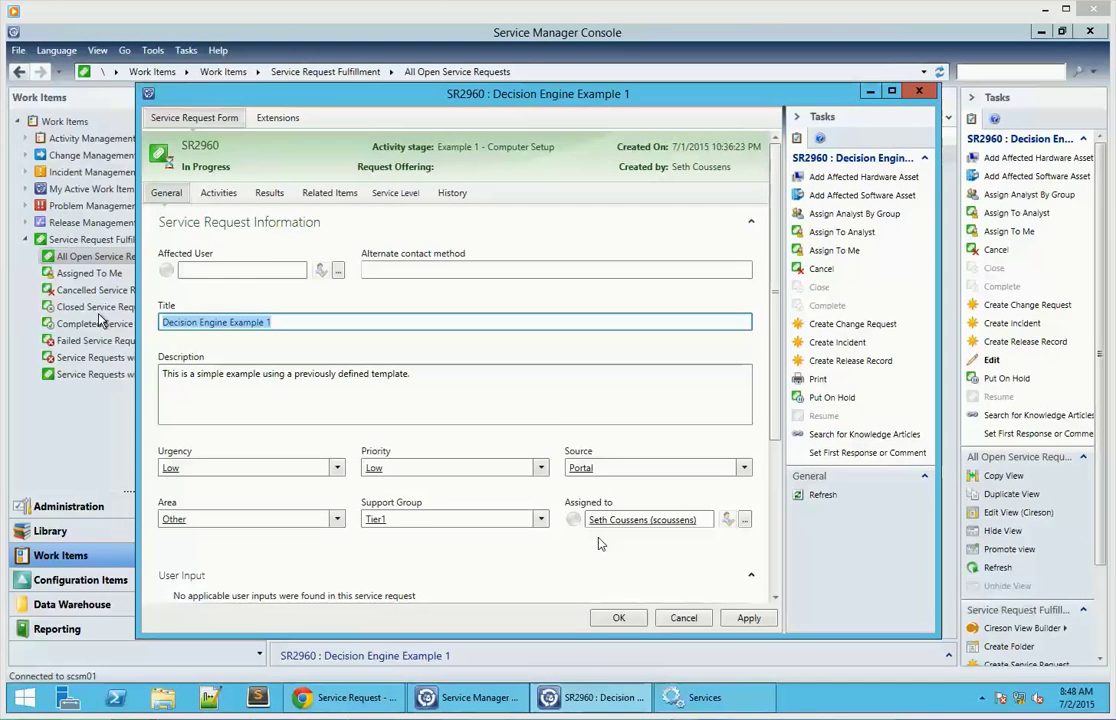
{"action": "type", "text": "DE Exampl"}
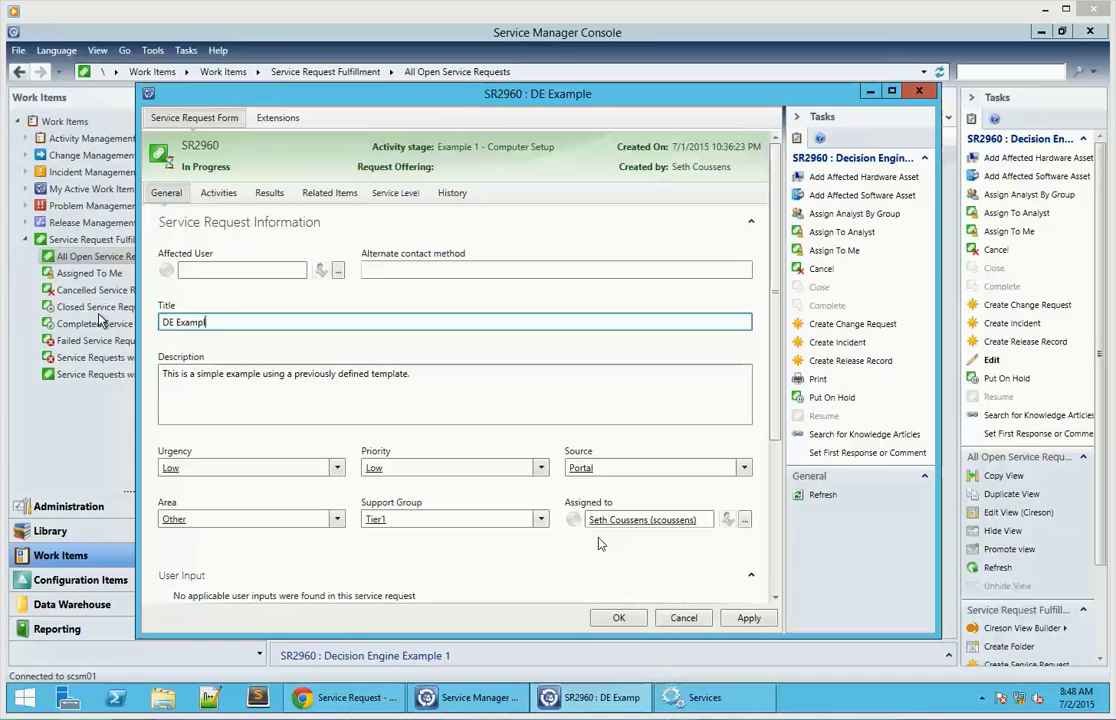
{"action": "type", "text": "e Demo 1"}
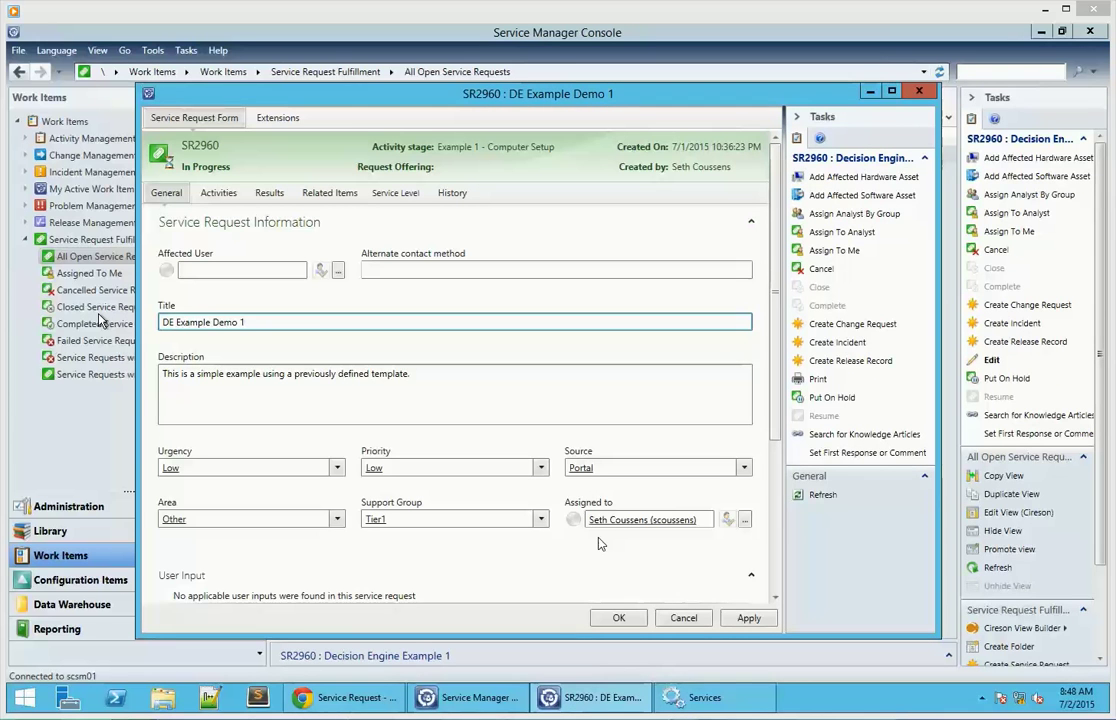
{"action": "left_click", "coordinate": [217, 194]}
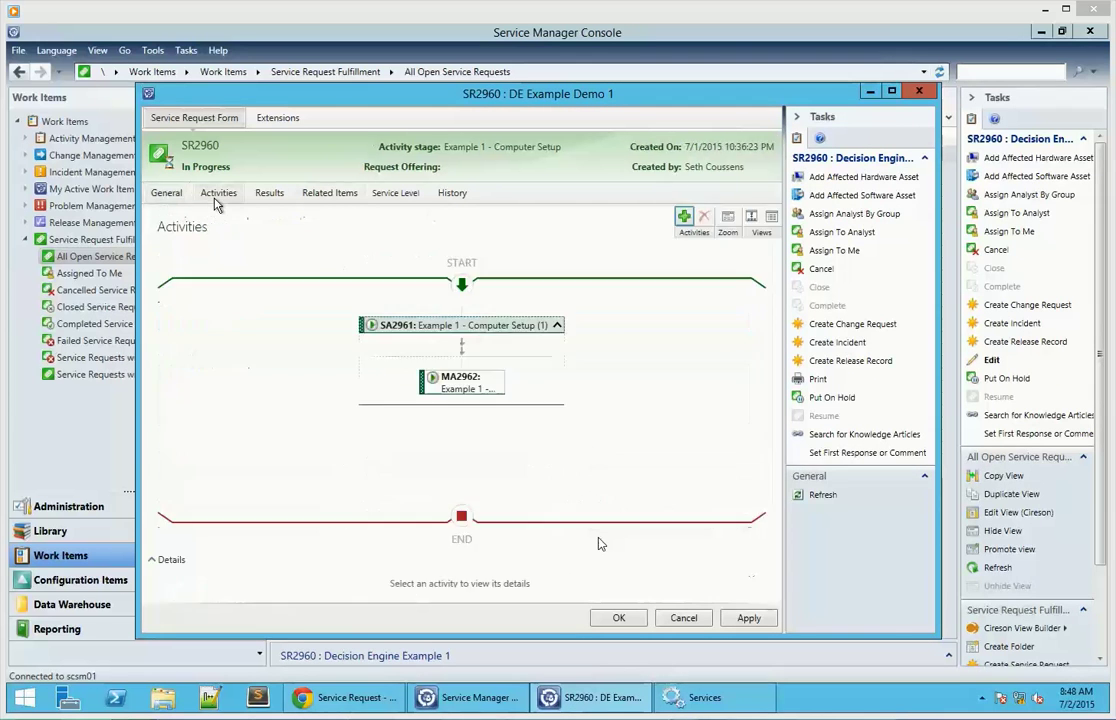
{"action": "left_click", "coordinate": [614, 618]}
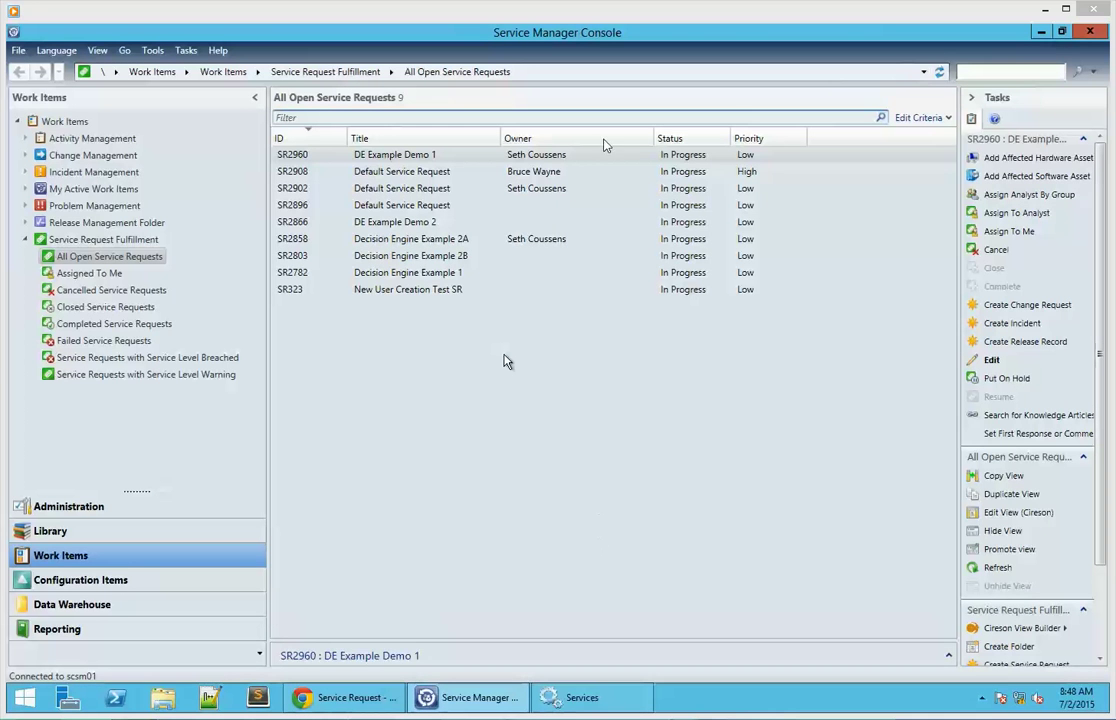
Sort requests by title and open DE Example Demo 1's Image Computer activity MA2969
{"action": "left_click", "coordinate": [432, 138]}
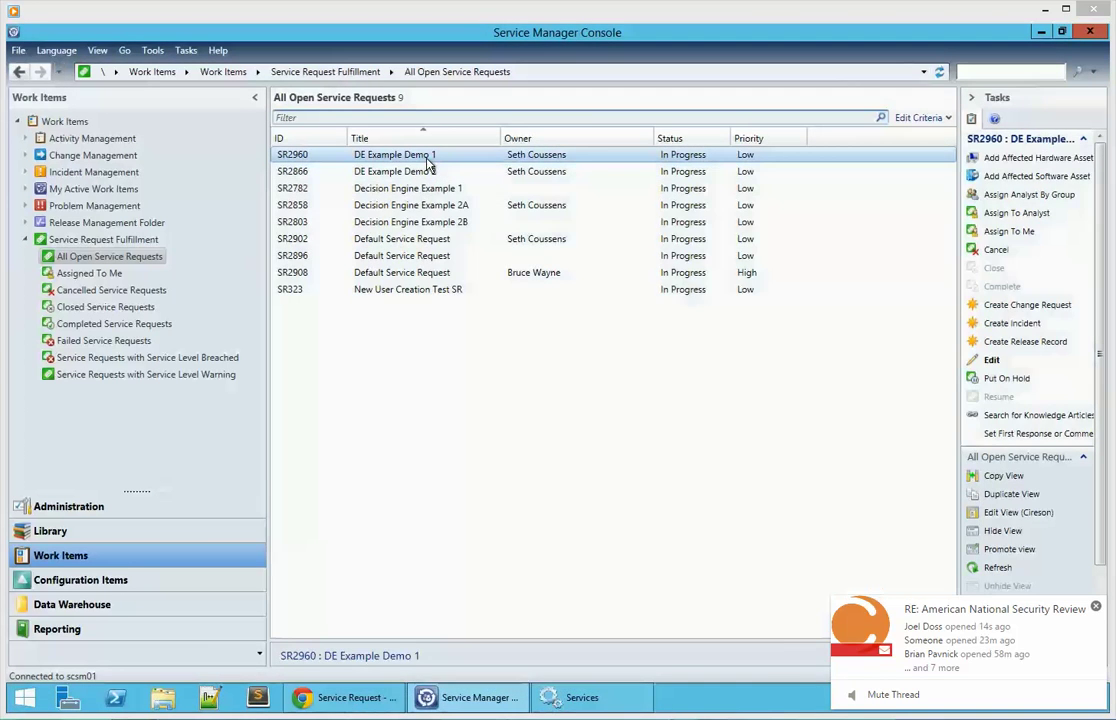
{"action": "double_click", "coordinate": [430, 163]}
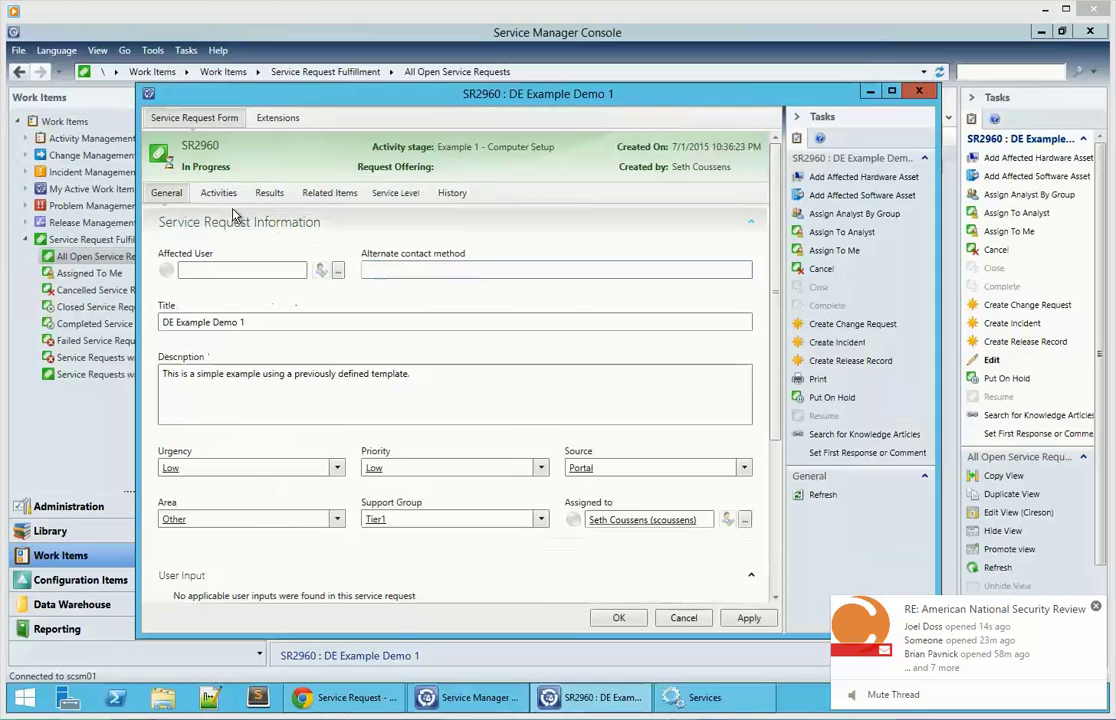
{"action": "left_click", "coordinate": [218, 196]}
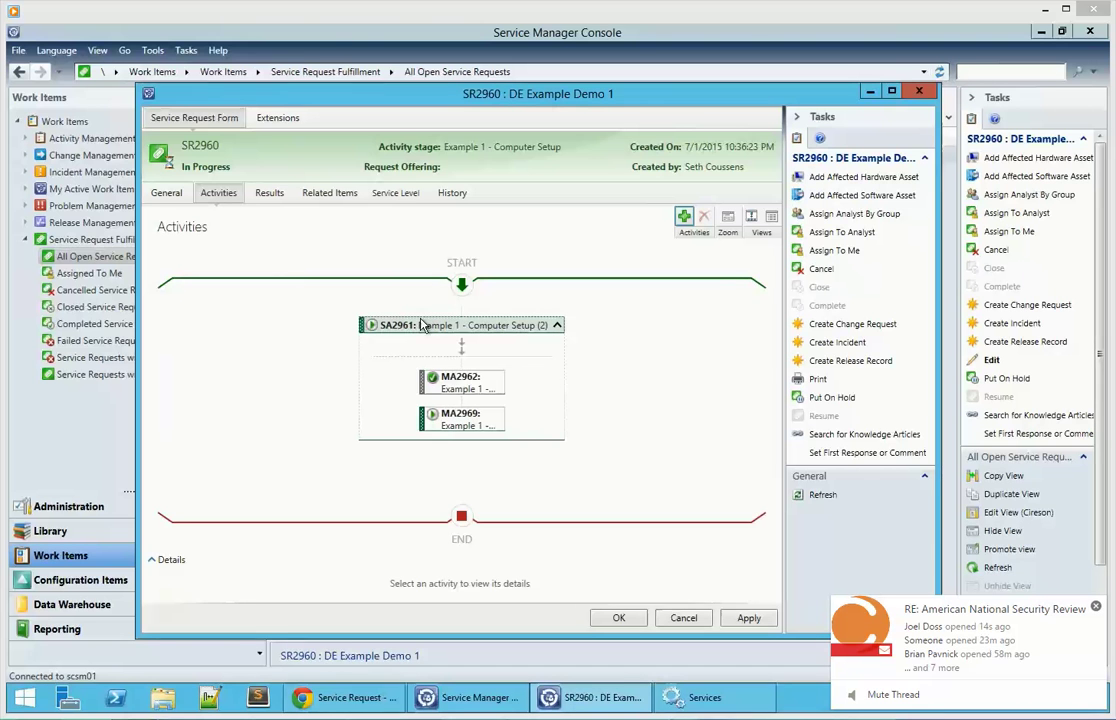
{"action": "double_click", "coordinate": [478, 426]}
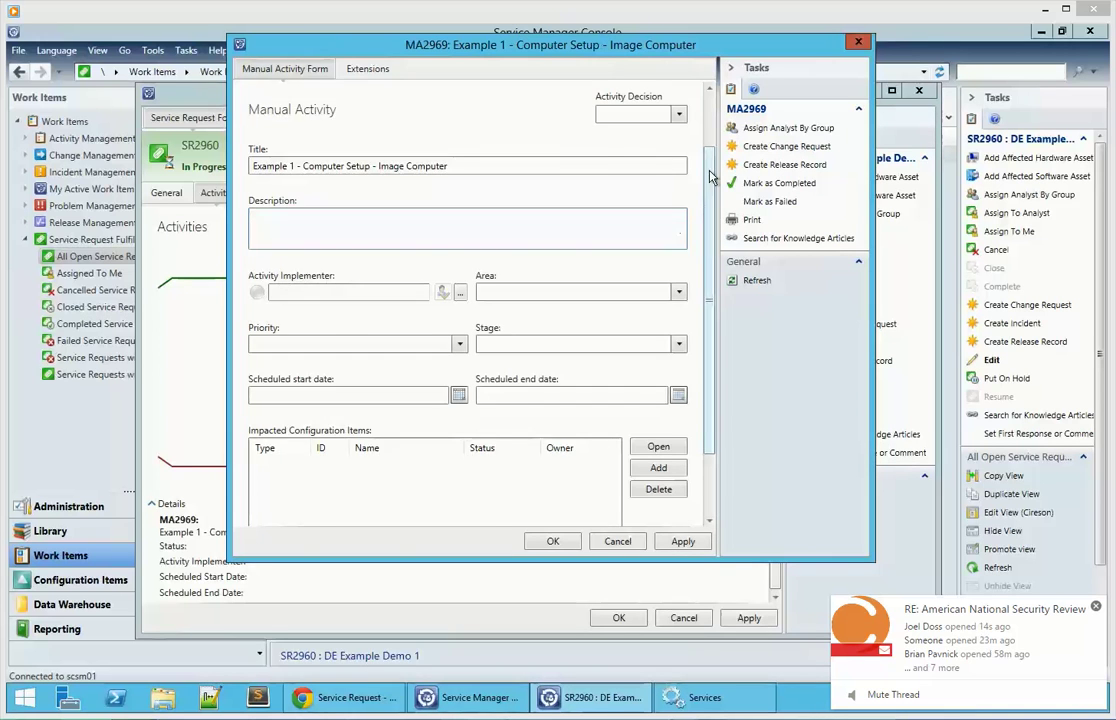
Note in MA2969's description that it isn't a decision activity, so the decision stays blank
{"action": "scroll", "coordinate": [712, 210], "scroll_direction": "up", "scroll_amount": 2}
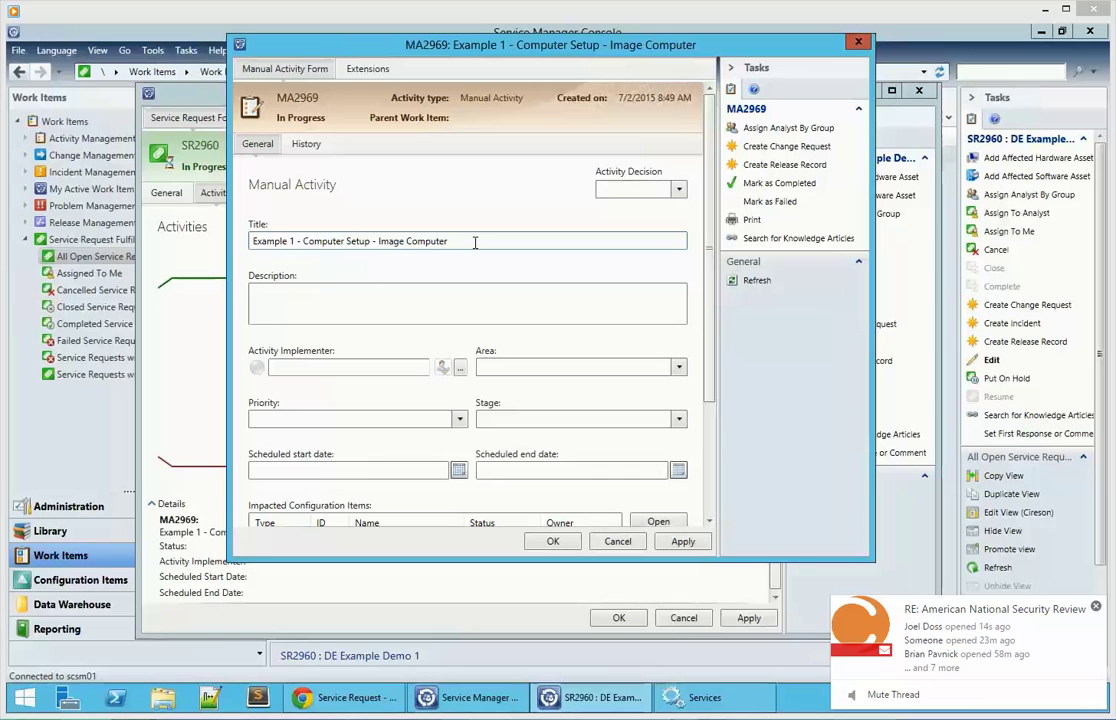
{"action": "left_click", "coordinate": [347, 291]}
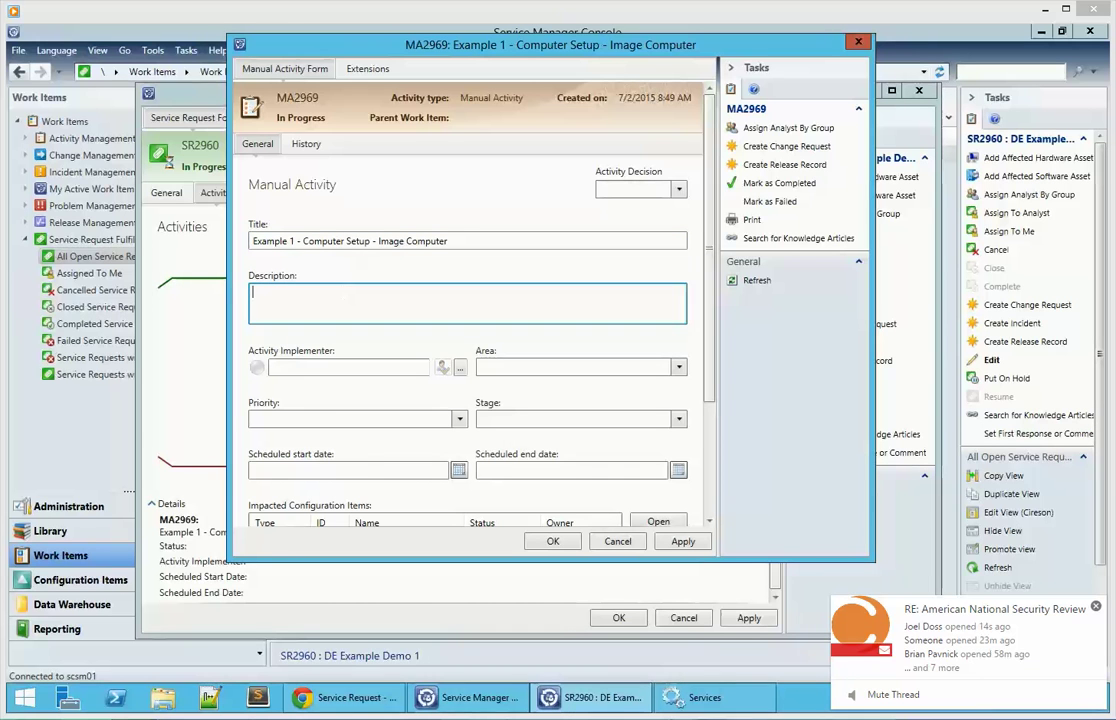
{"action": "type", "text": "This is not a decision activity"}
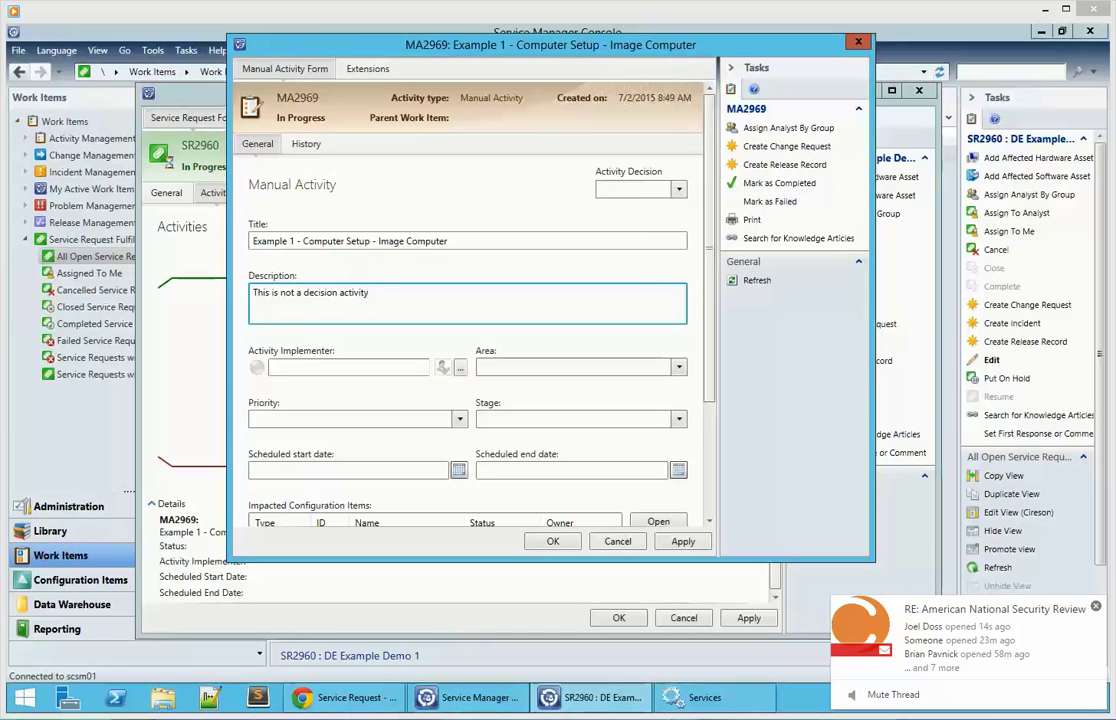
{"action": "type", "text": ". so the decision "}
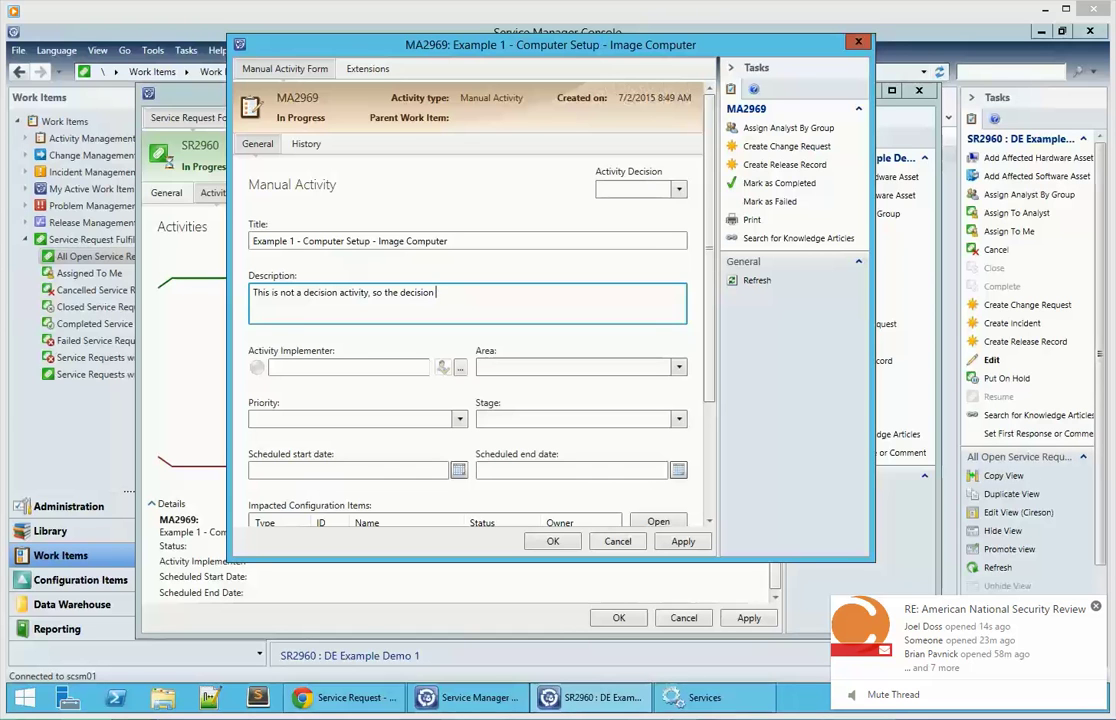
{"action": "type", "text": "field was left blank. Even if filled in nothing would happen"}
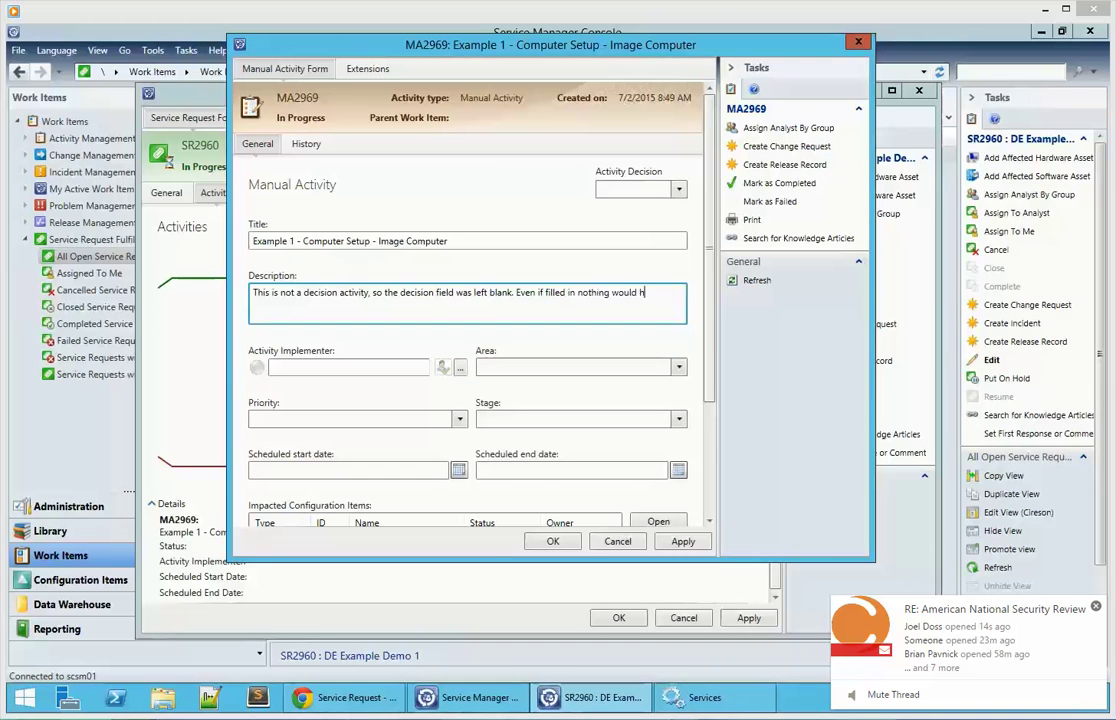
{"action": "type", "text": " because there is no template and"}
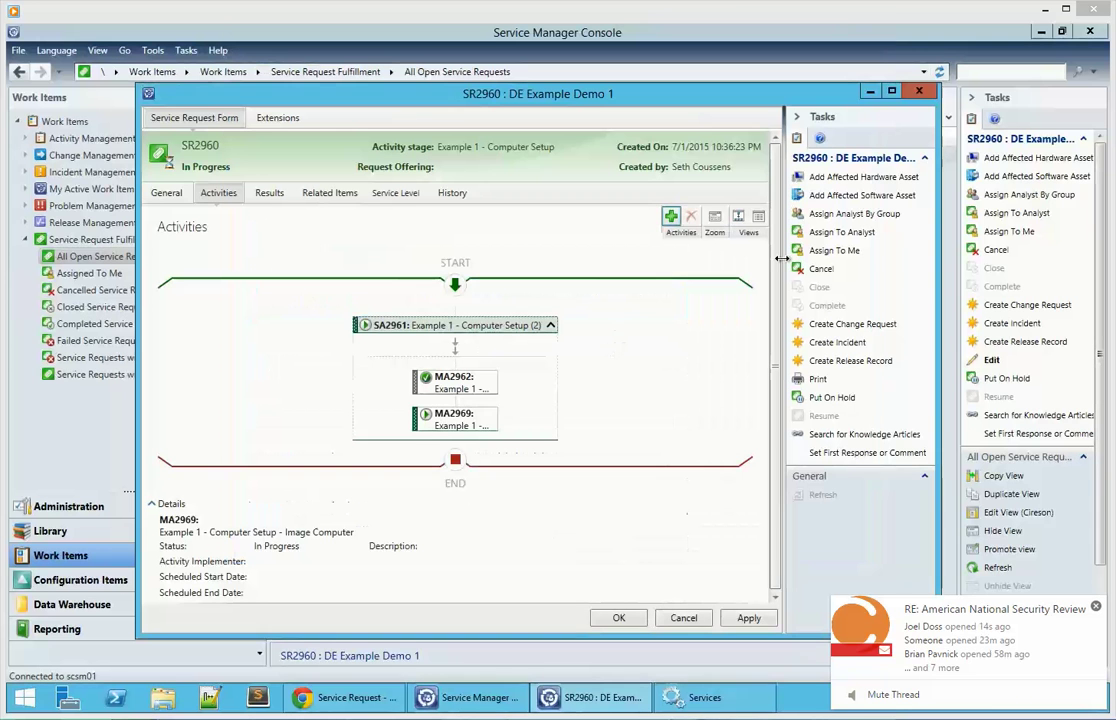
{"action": "left_click", "coordinate": [174, 196]}
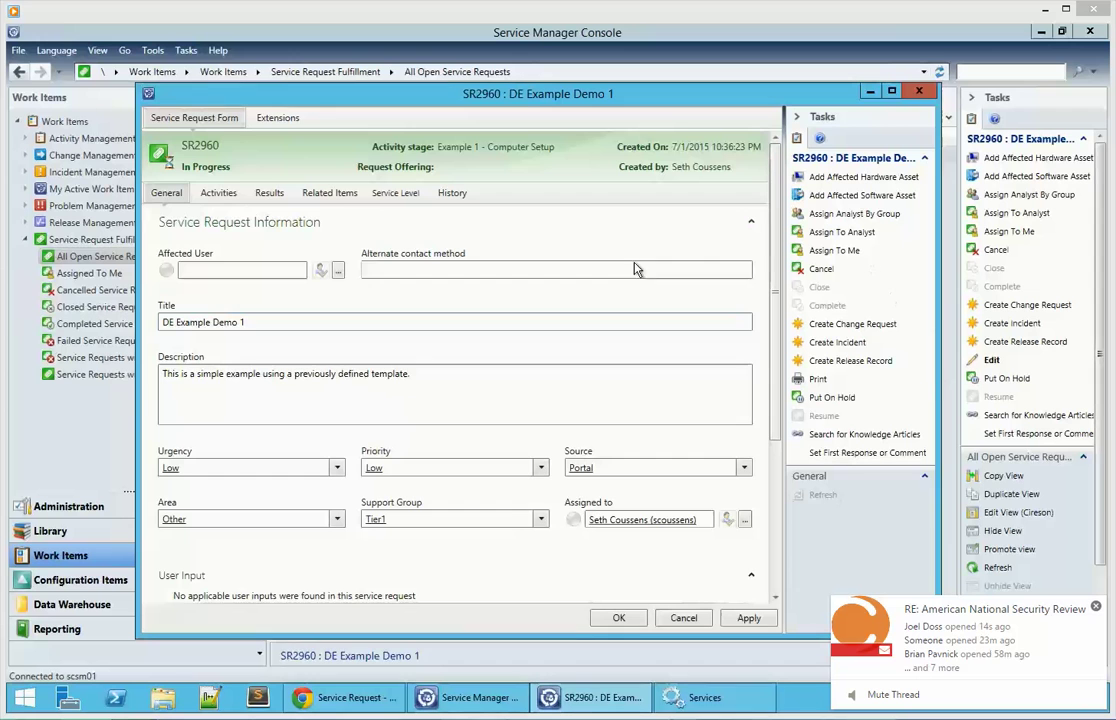
{"action": "left_click", "coordinate": [216, 195]}
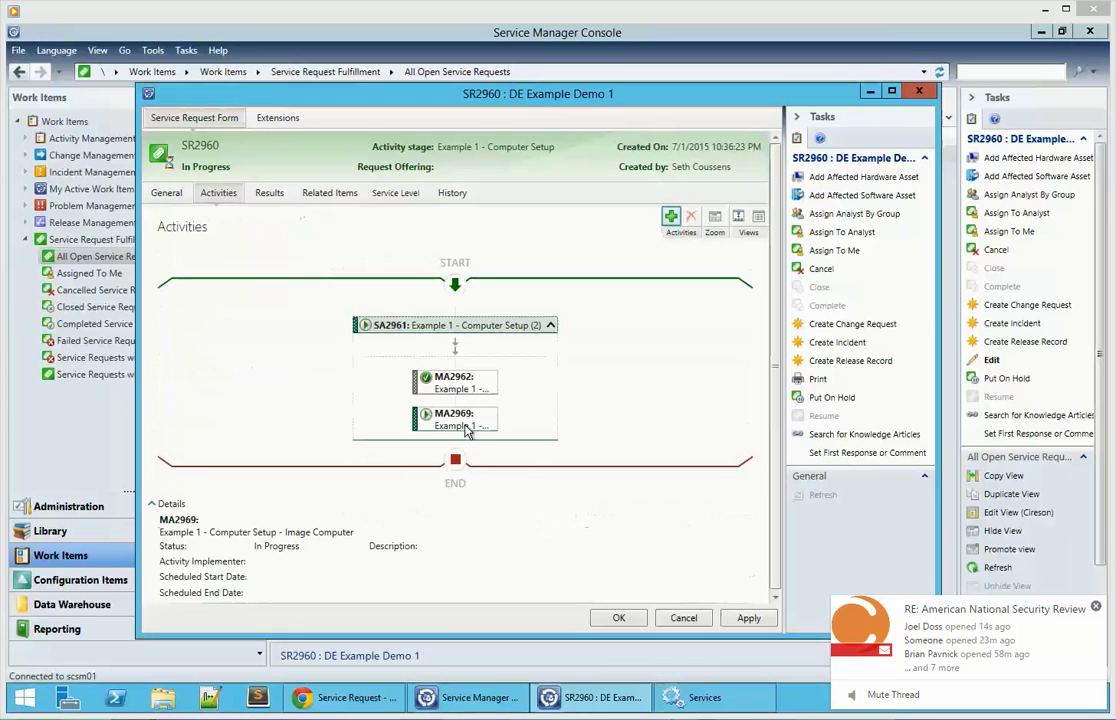
{"action": "right_click", "coordinate": [466, 429]}
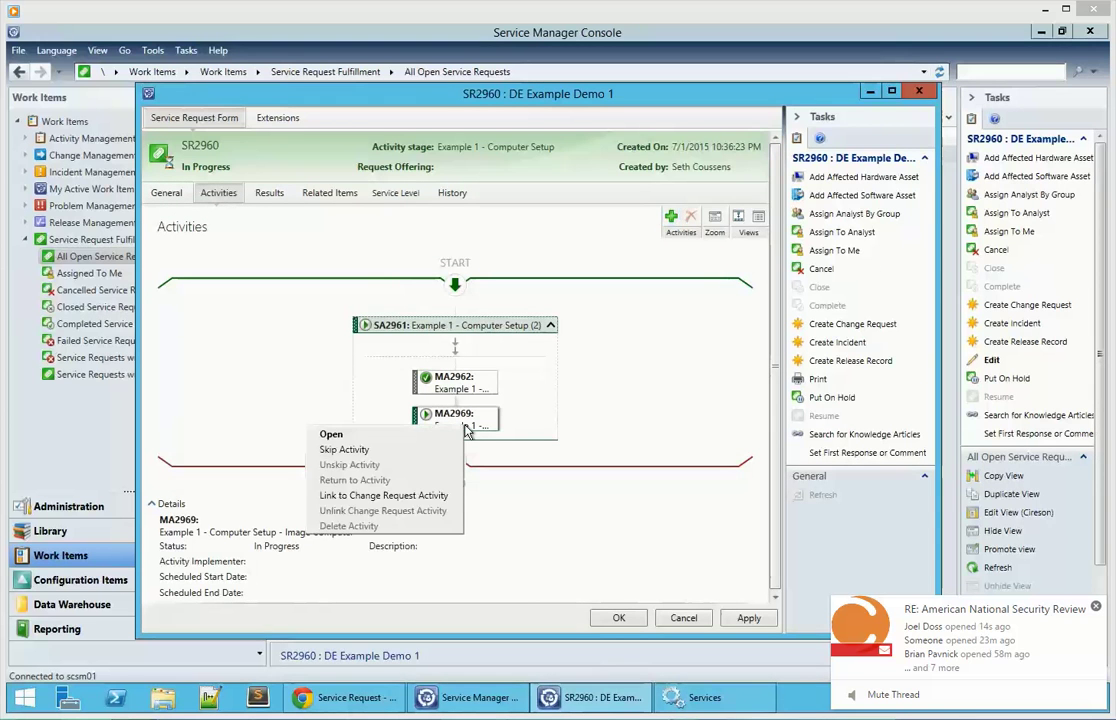
Complete MA2969 with comment 'This will close the final activity just like any normal activity.' and save SR2960
{"action": "left_click", "coordinate": [483, 426]}
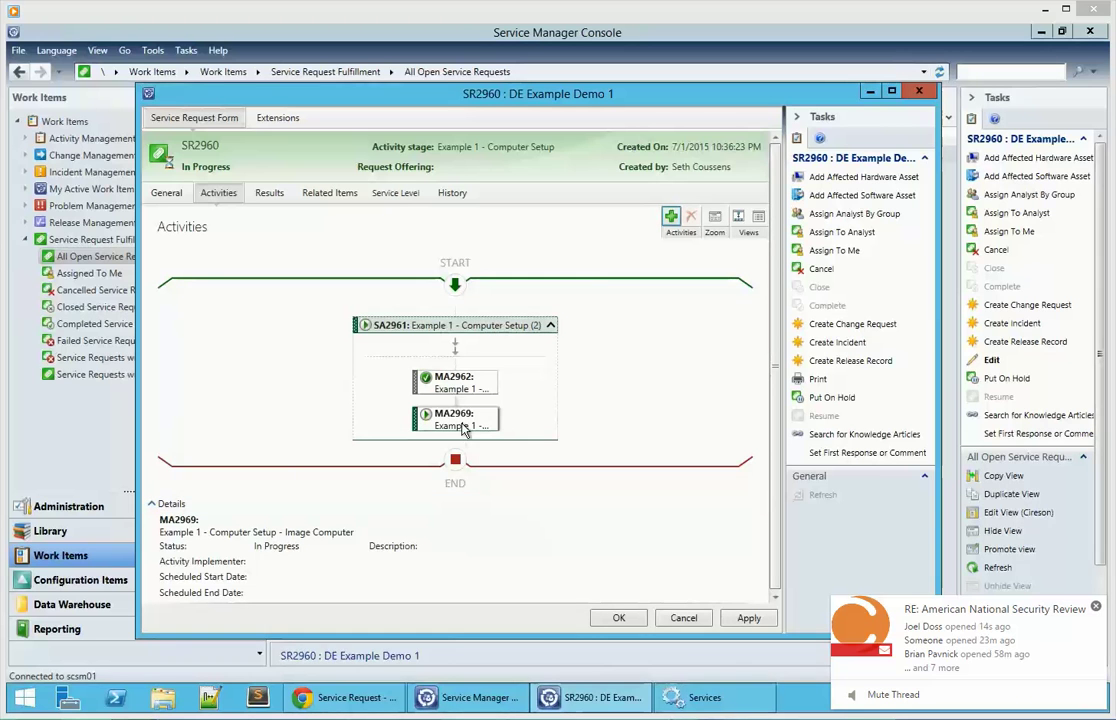
{"action": "double_click", "coordinate": [463, 429]}
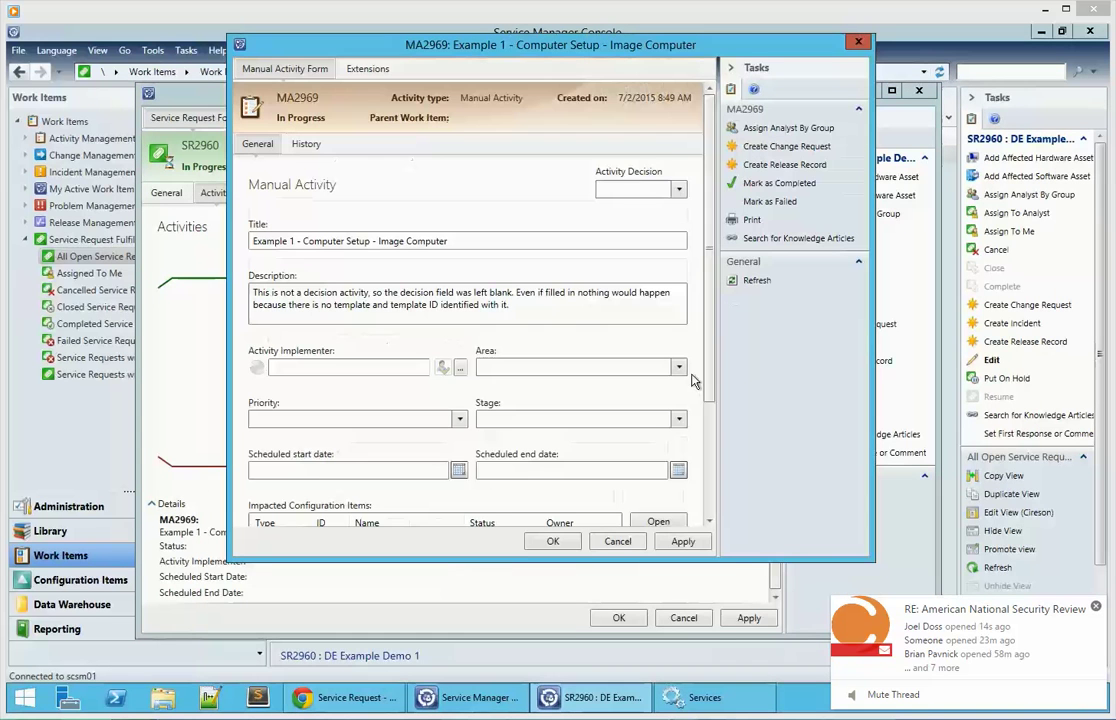
{"action": "left_click", "coordinate": [788, 183]}
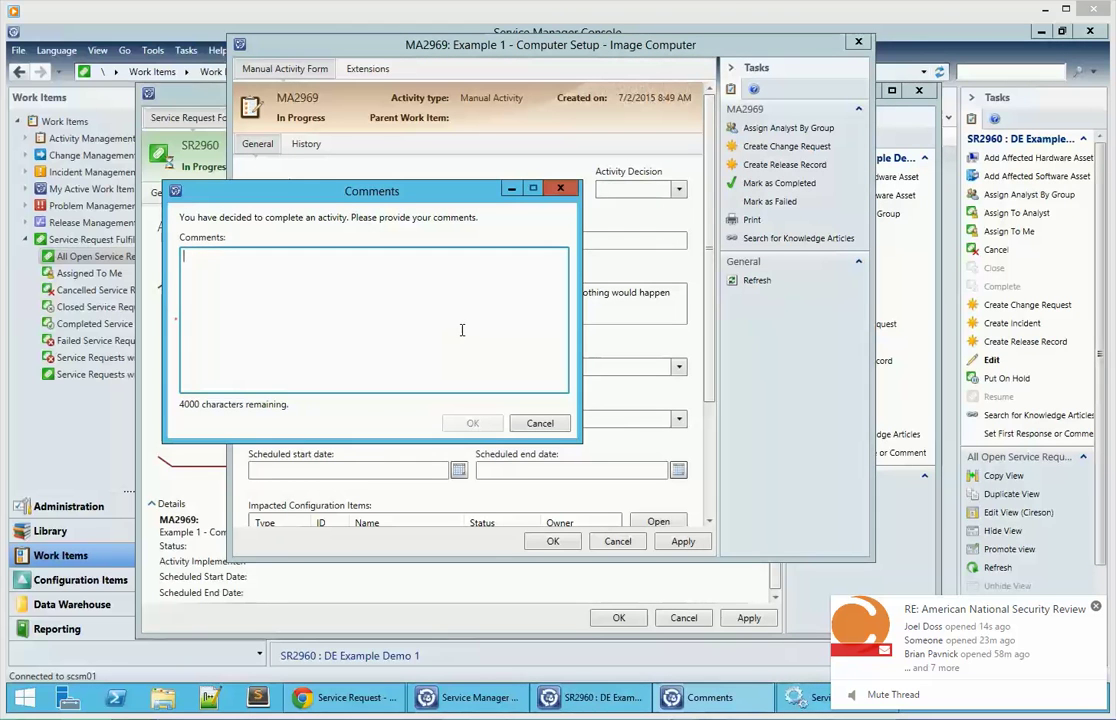
{"action": "type", "text": "This will close the final activi"}
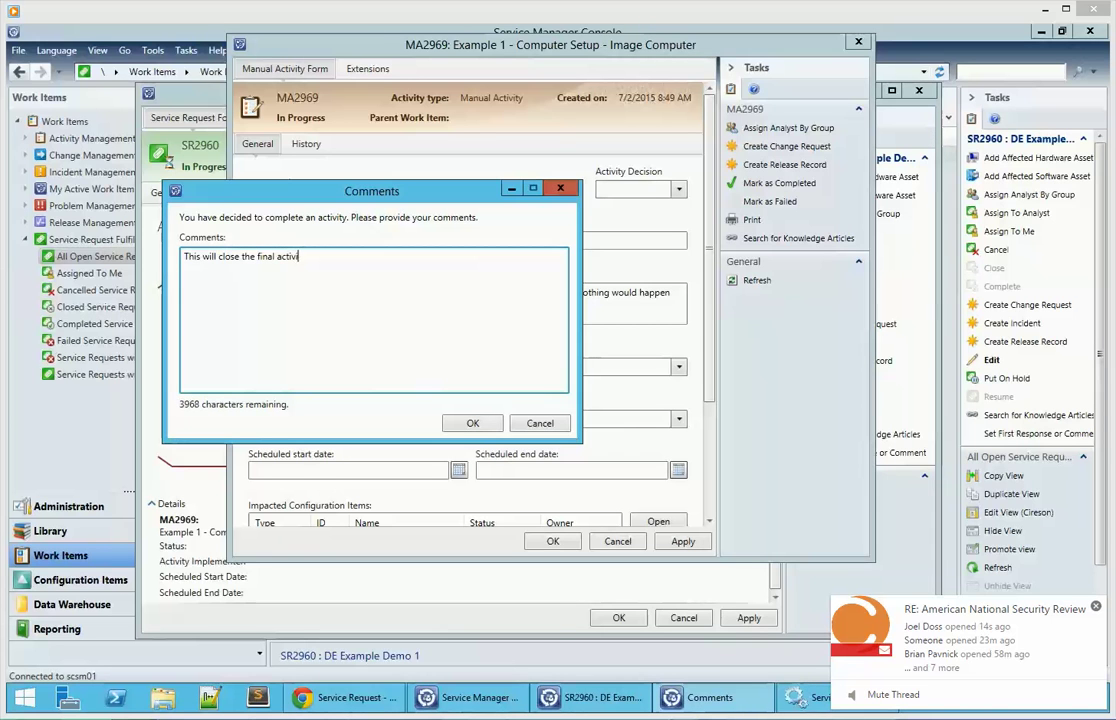
{"action": "type", "text": "ty just like a"}
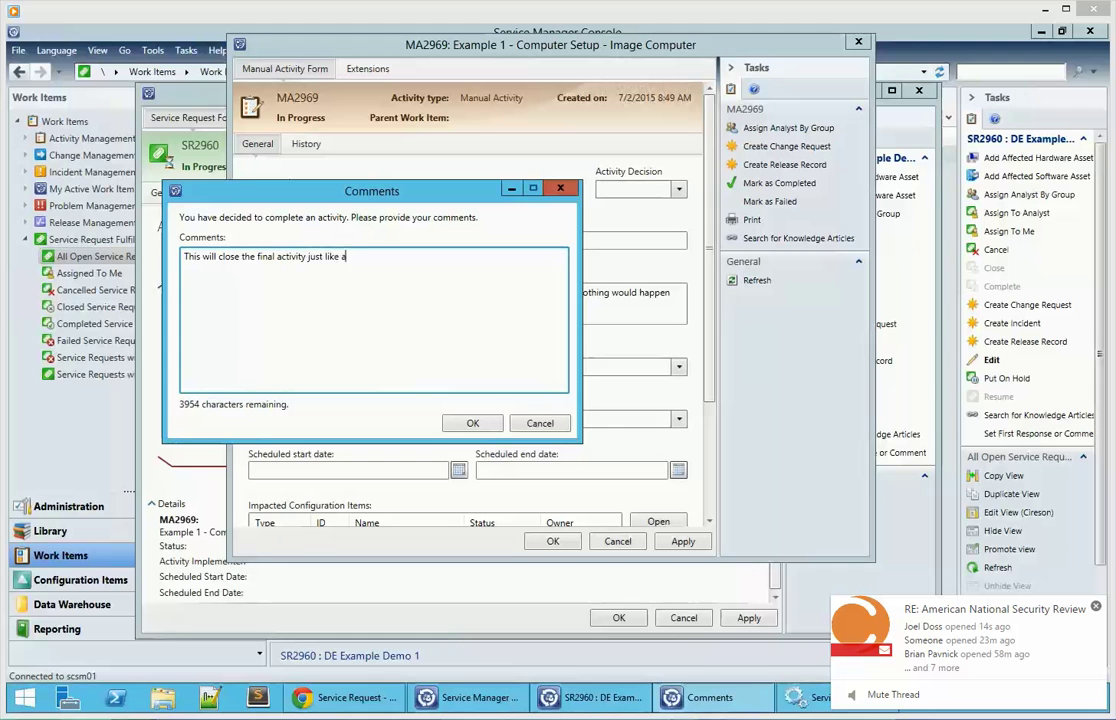
{"action": "type", "text": "ny normal activity."}
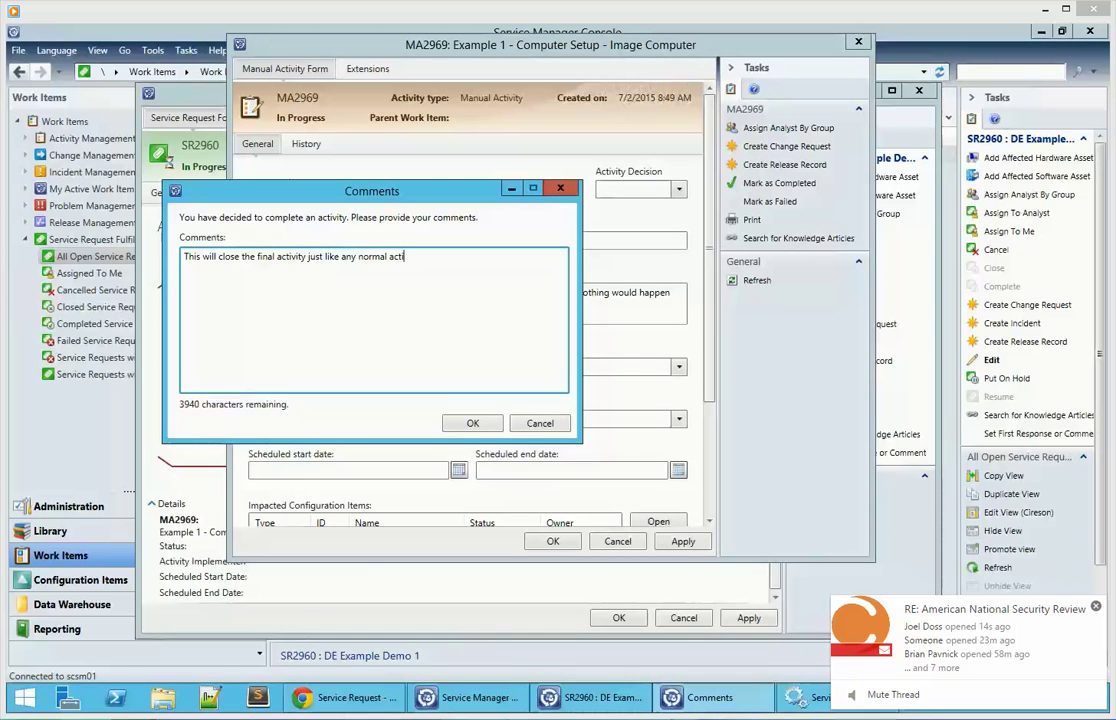
{"action": "left_click", "coordinate": [466, 422]}
{"action": "left_click", "coordinate": [563, 545]}
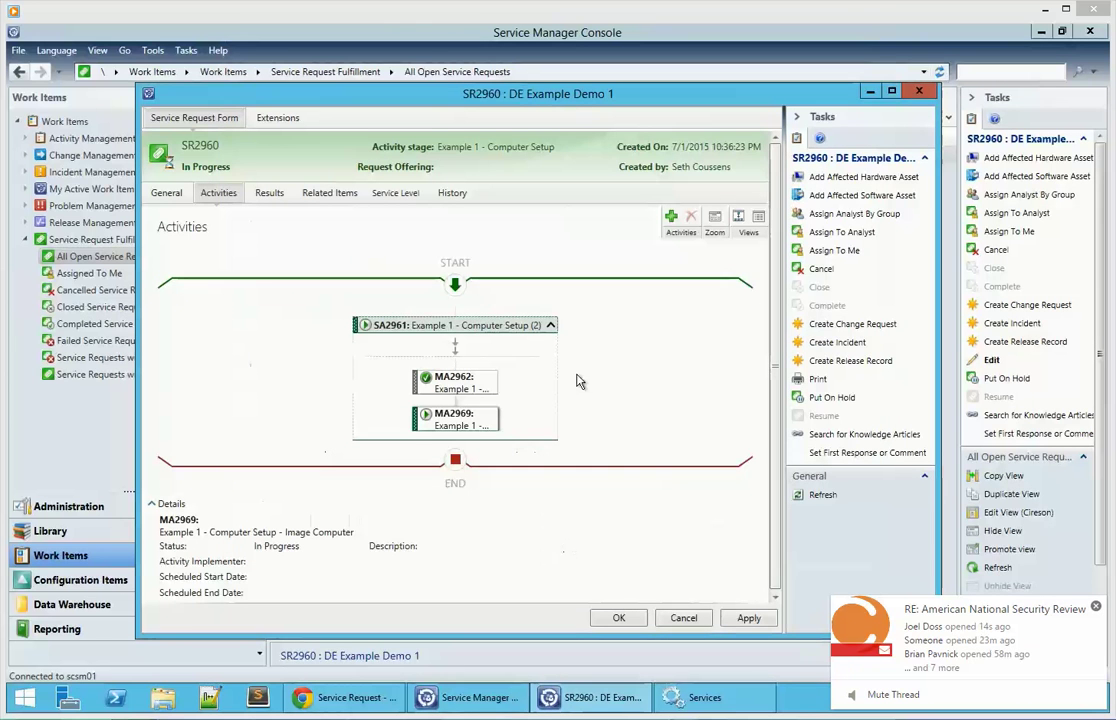
{"action": "left_click", "coordinate": [621, 618]}
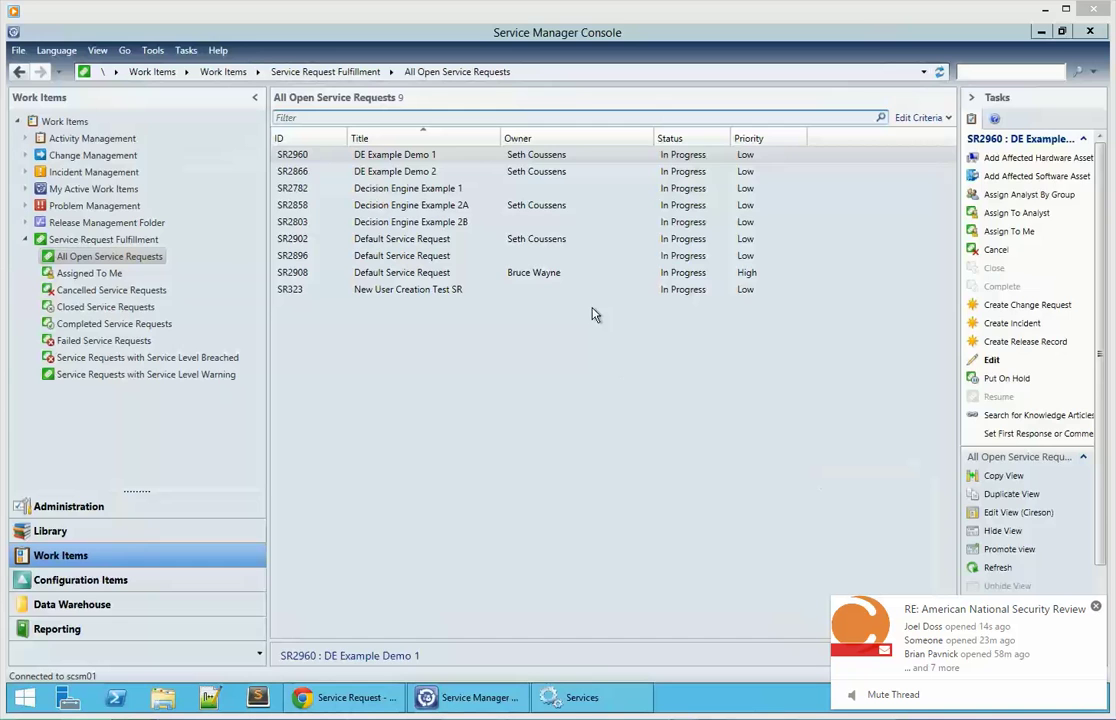
Open SR2866 and its Hardware In Stock activity MA2970
{"action": "left_click", "coordinate": [434, 176]}
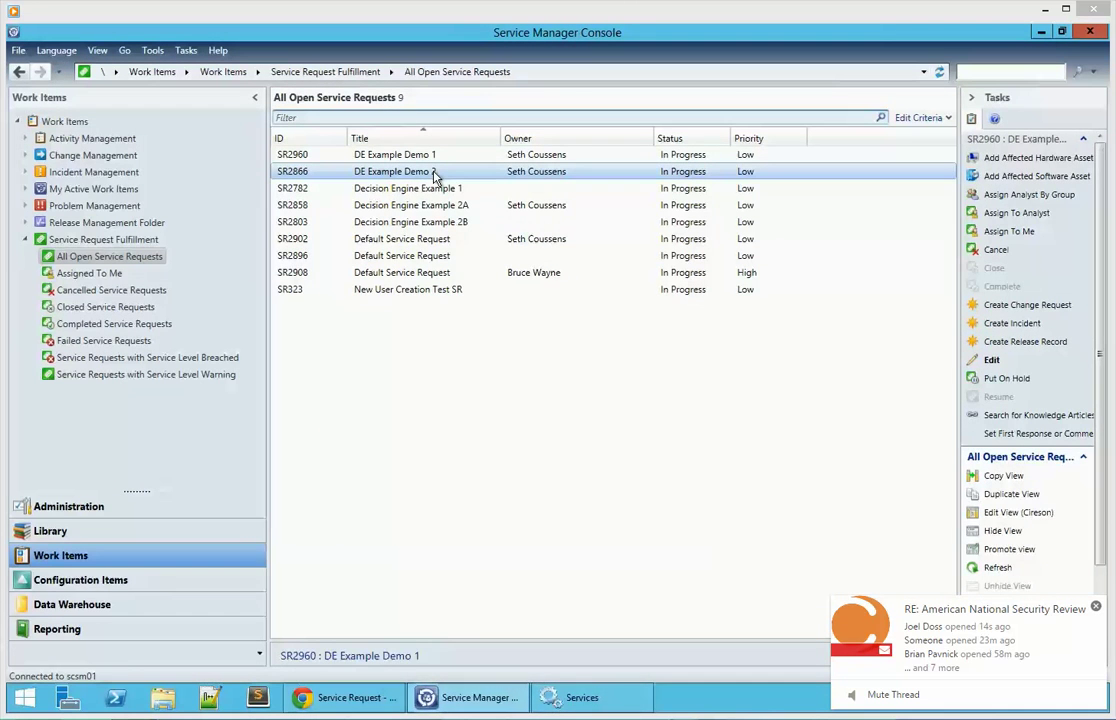
{"action": "double_click", "coordinate": [434, 176]}
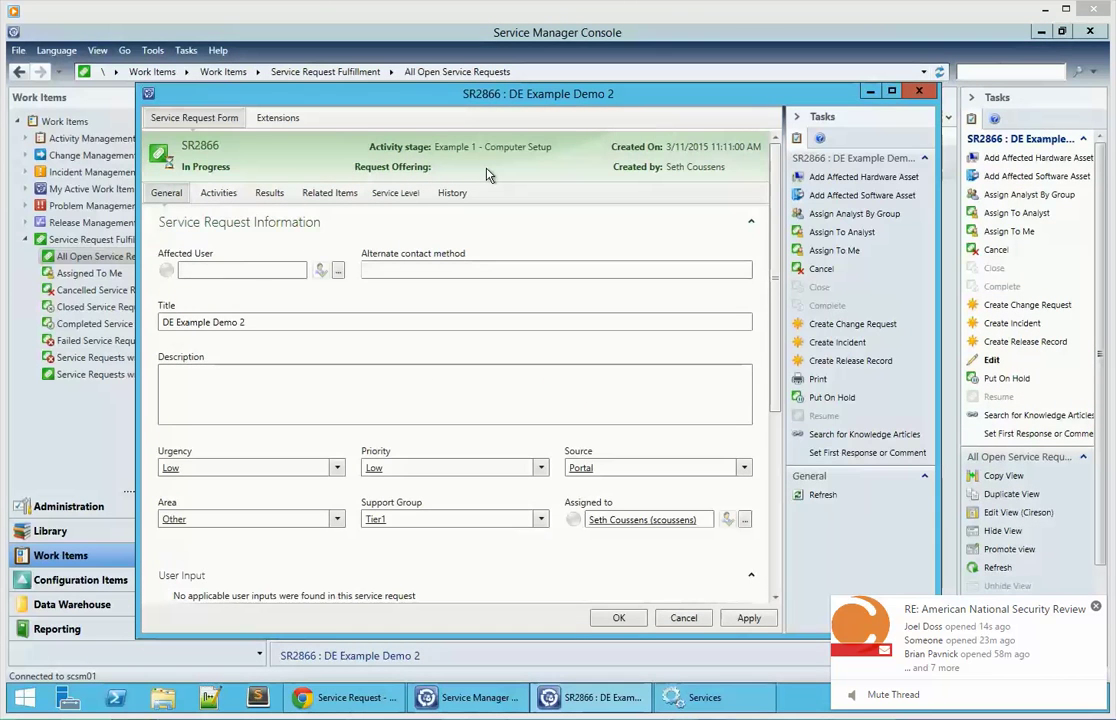
{"action": "left_click", "coordinate": [224, 192]}
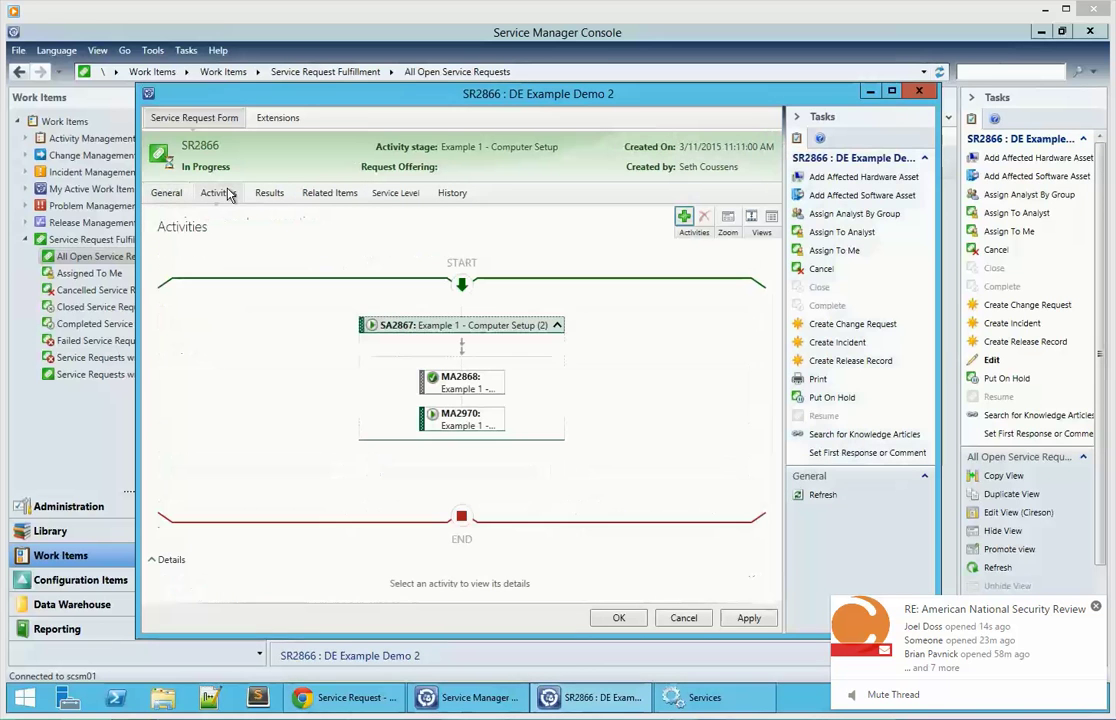
{"action": "double_click", "coordinate": [480, 425]}
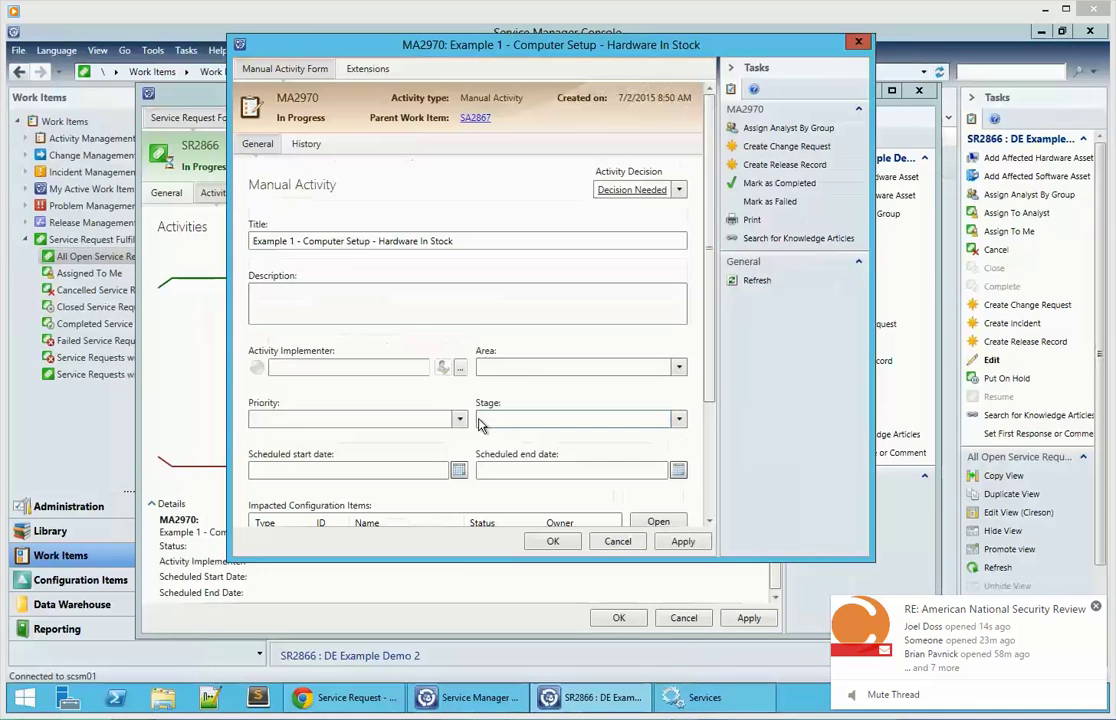
Describe MA2970's waiting decision and filled template id, then set its decision to No and save
{"action": "left_click", "coordinate": [679, 191]}
{"action": "left_click", "coordinate": [679, 191]}
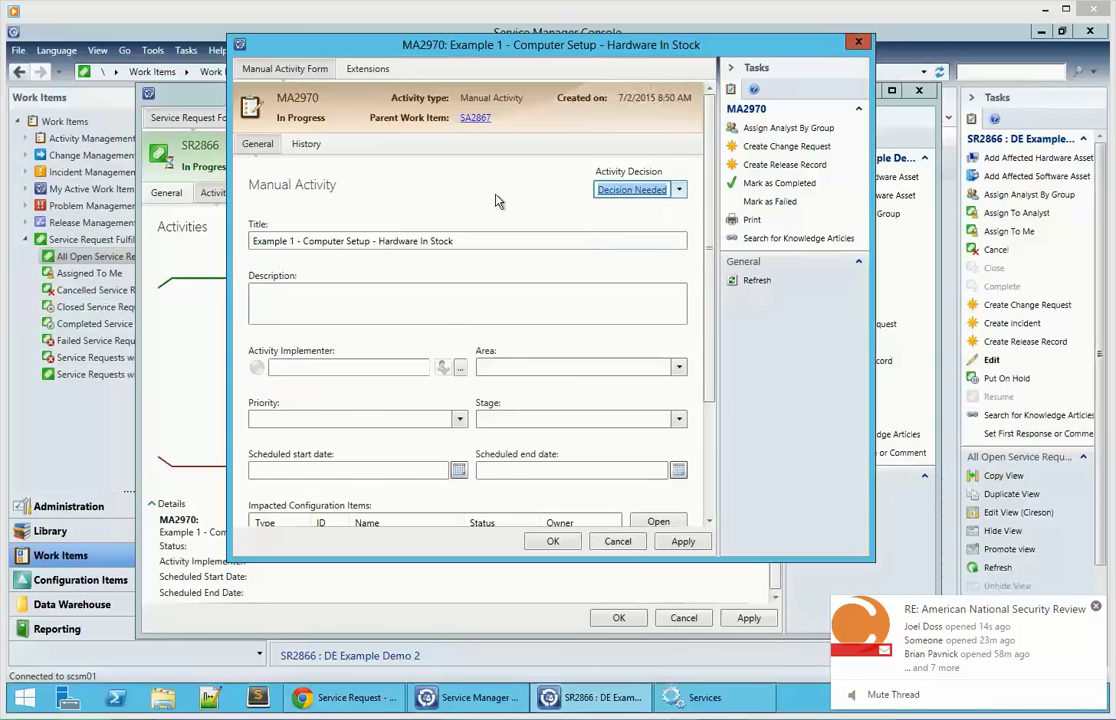
{"action": "scroll", "coordinate": [452, 240], "scroll_direction": "down", "scroll_amount": 2}
{"action": "left_click", "coordinate": [452, 235]}
{"action": "type", "text": "The decision "}
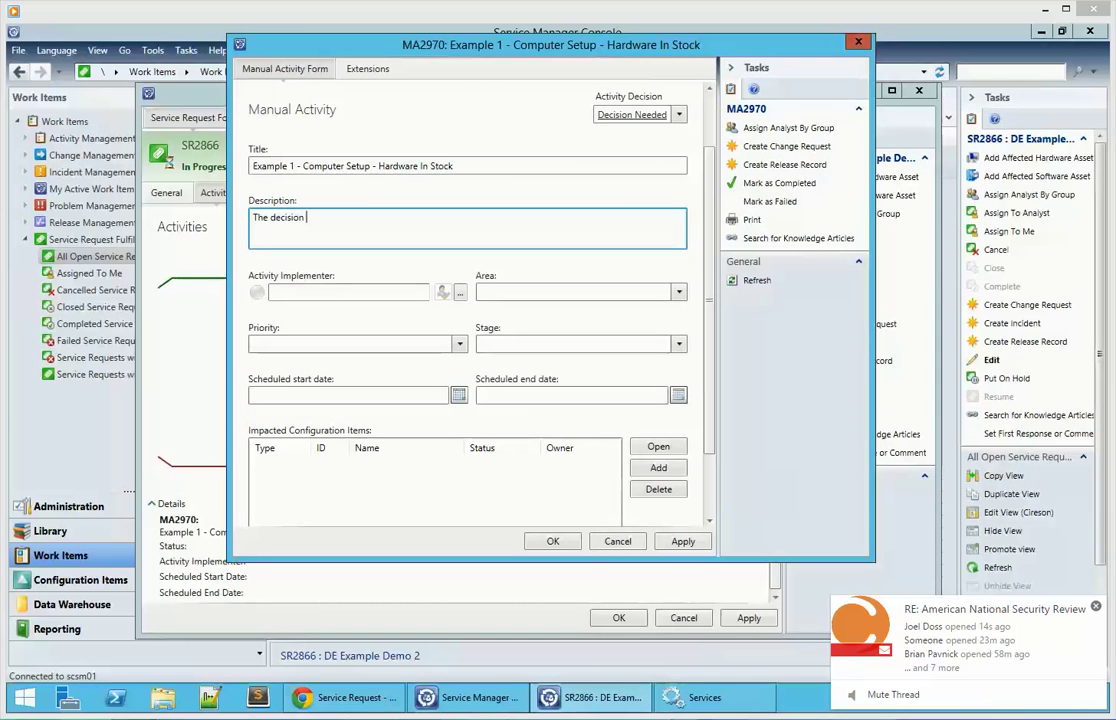
{"action": "type", "text": "field is set waiting for a decis"}
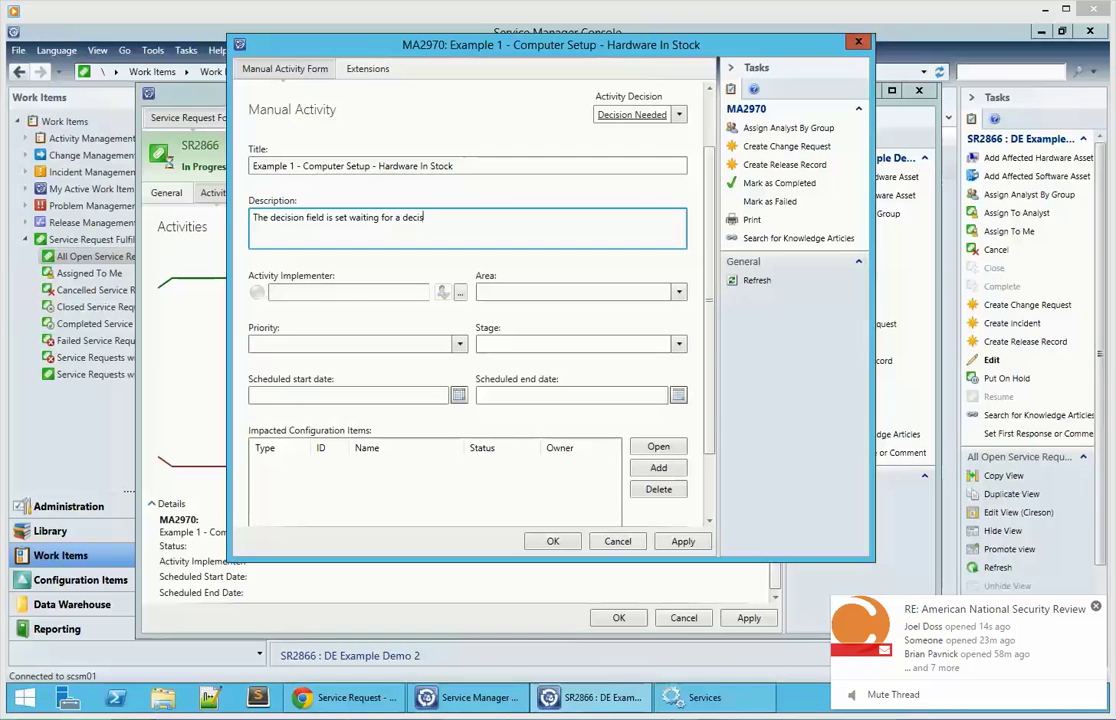
{"action": "type", "text": "ion. The template id is filled in as"}
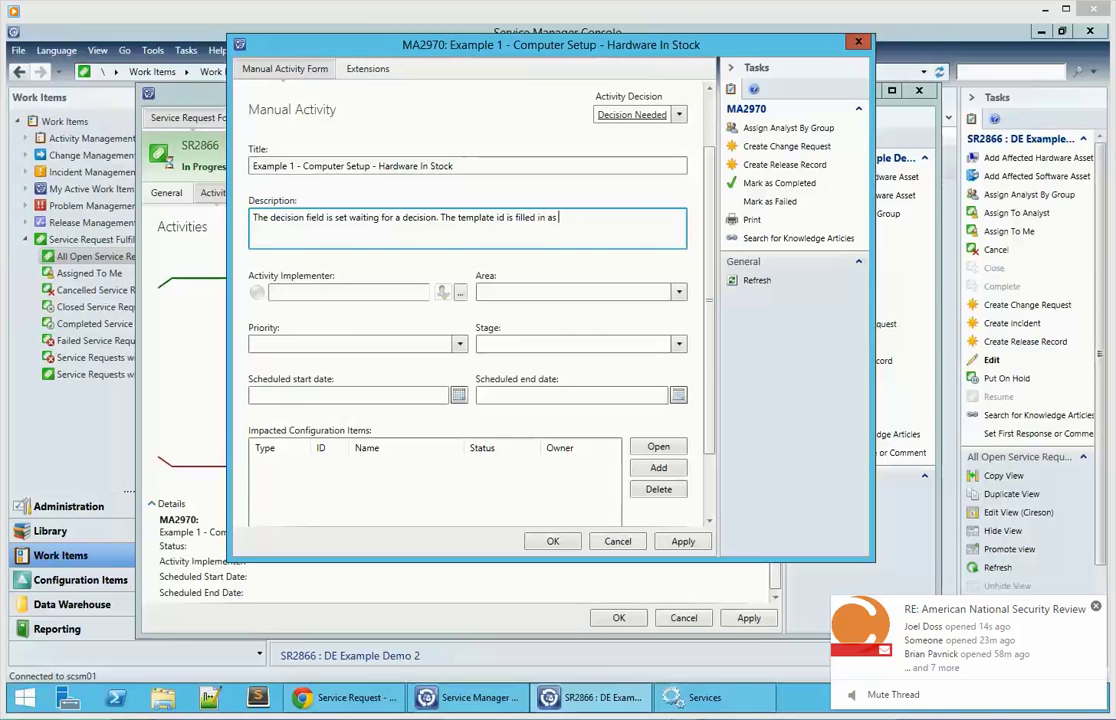
{"action": "type", "text": " well. A"}
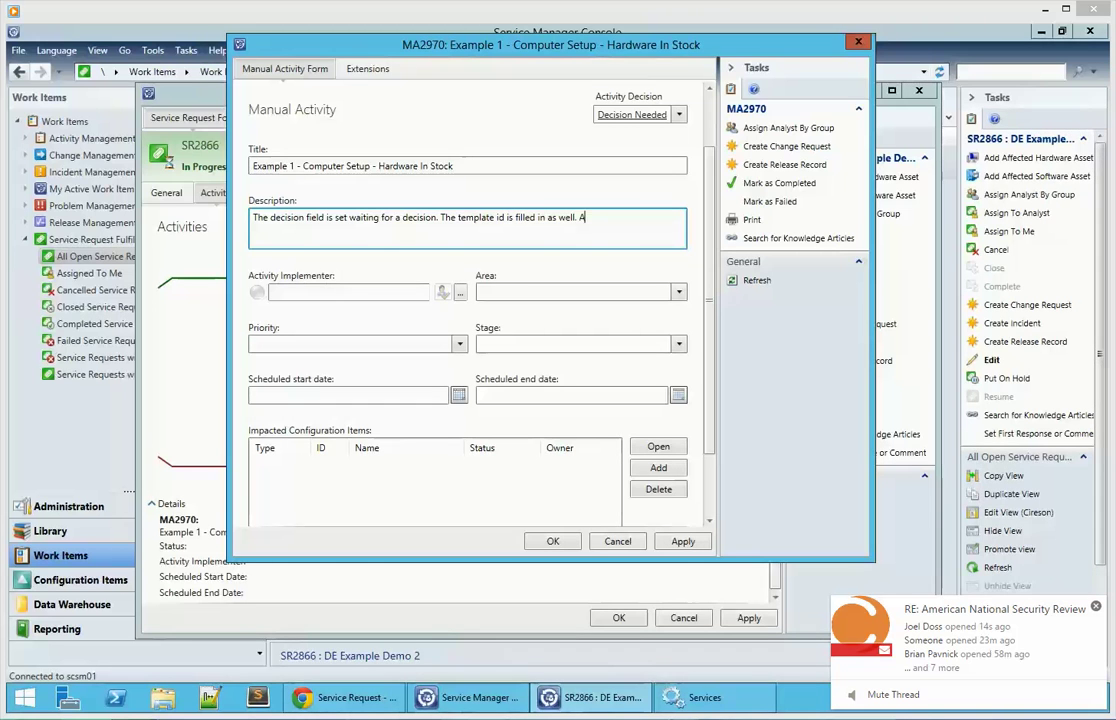
{"action": "type", "text": " decision will be made based"}
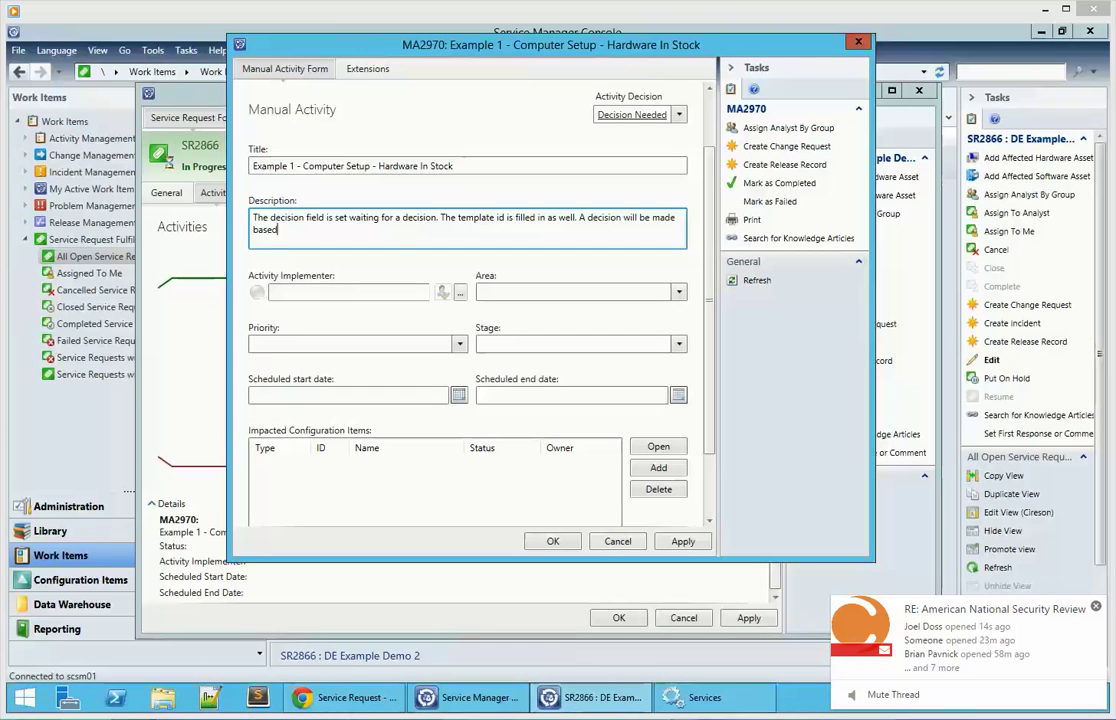
{"action": "type", "text": " on this decision."}
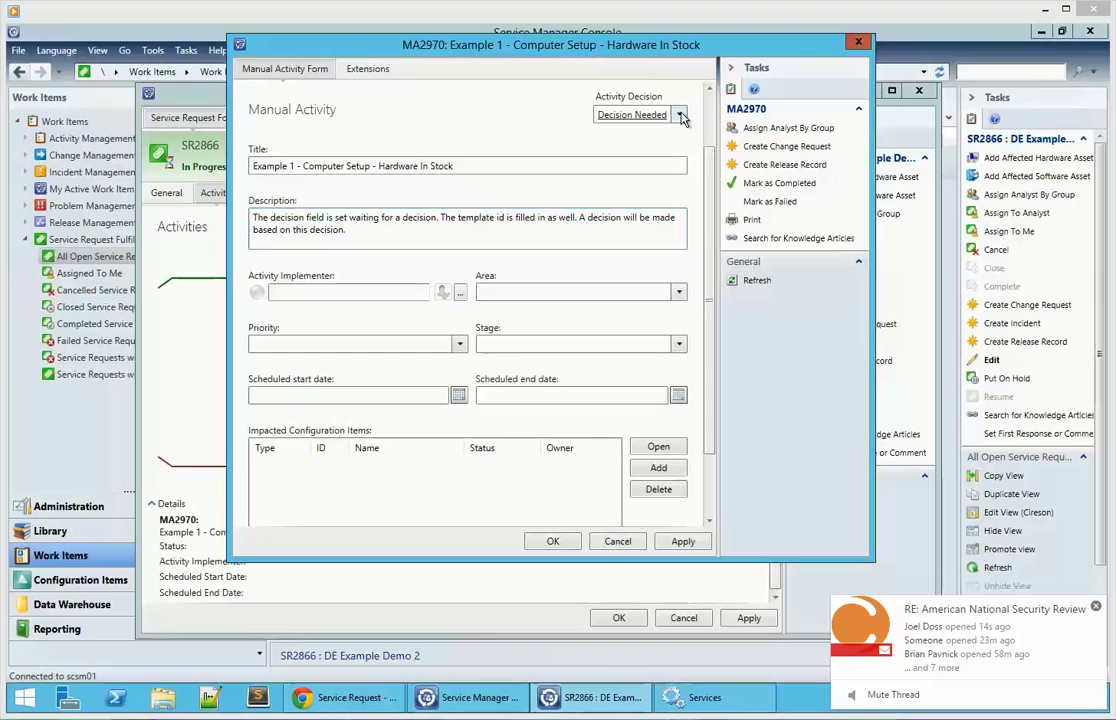
{"action": "left_click", "coordinate": [680, 116]}
{"action": "left_click", "coordinate": [610, 150]}
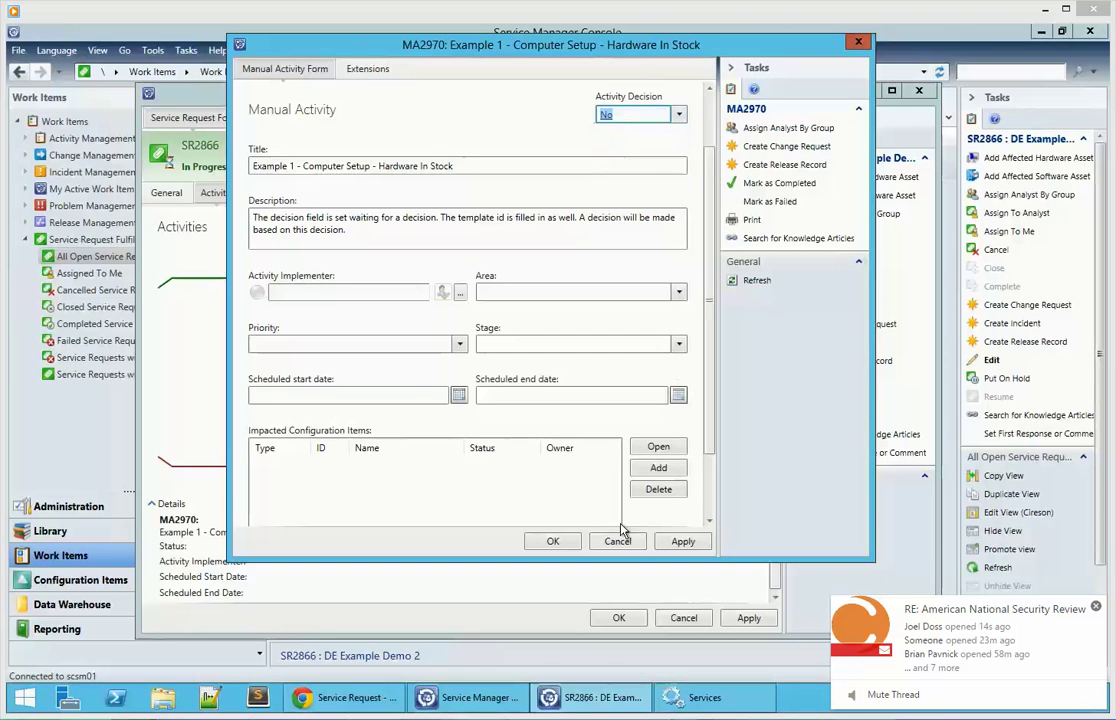
{"action": "left_click", "coordinate": [555, 541]}
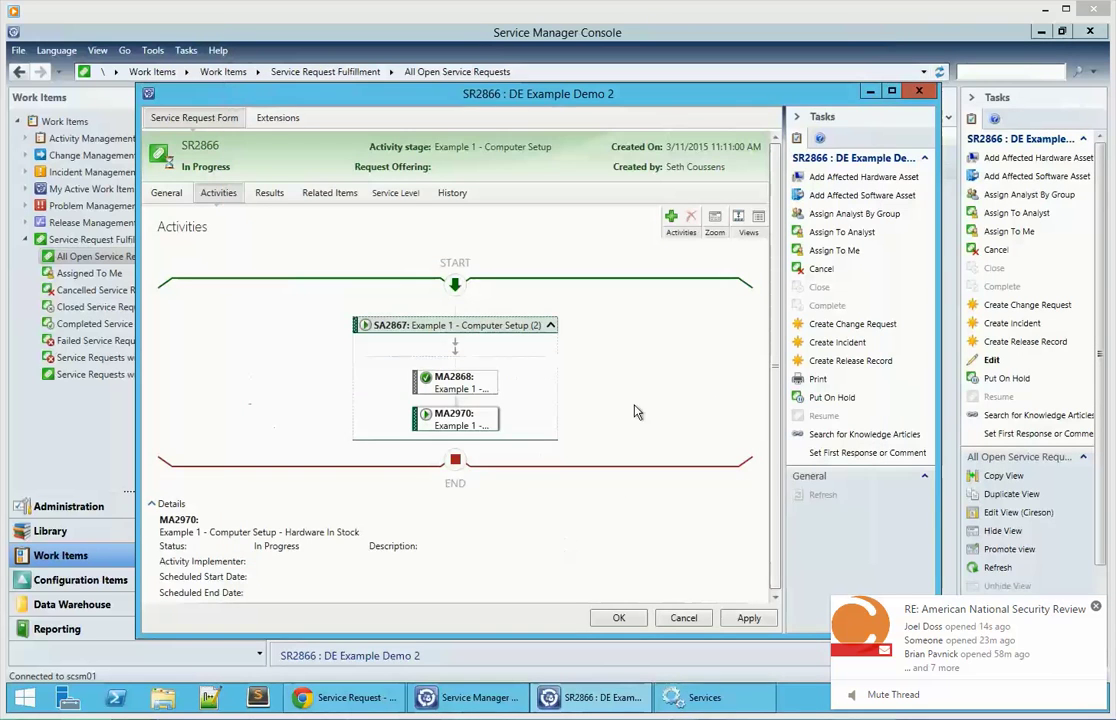
Apply SR2866's changes and refresh to reveal the new Order Hardware activity MA2971
{"action": "left_click", "coordinate": [749, 618]}
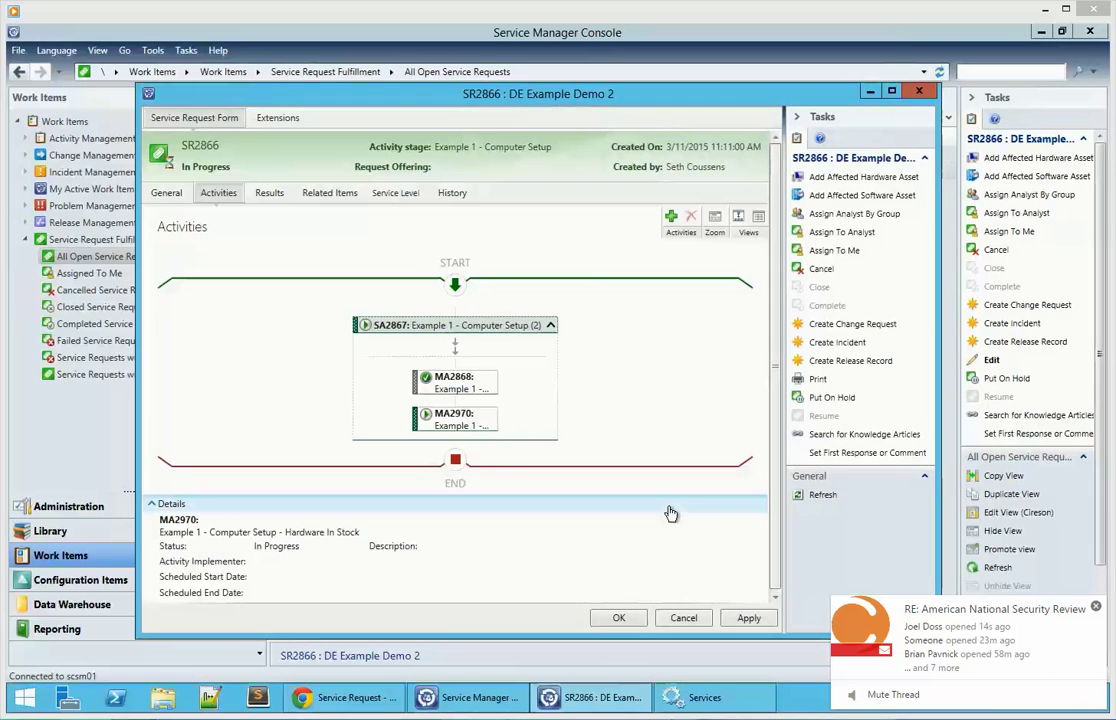
{"action": "left_click", "coordinate": [822, 497]}
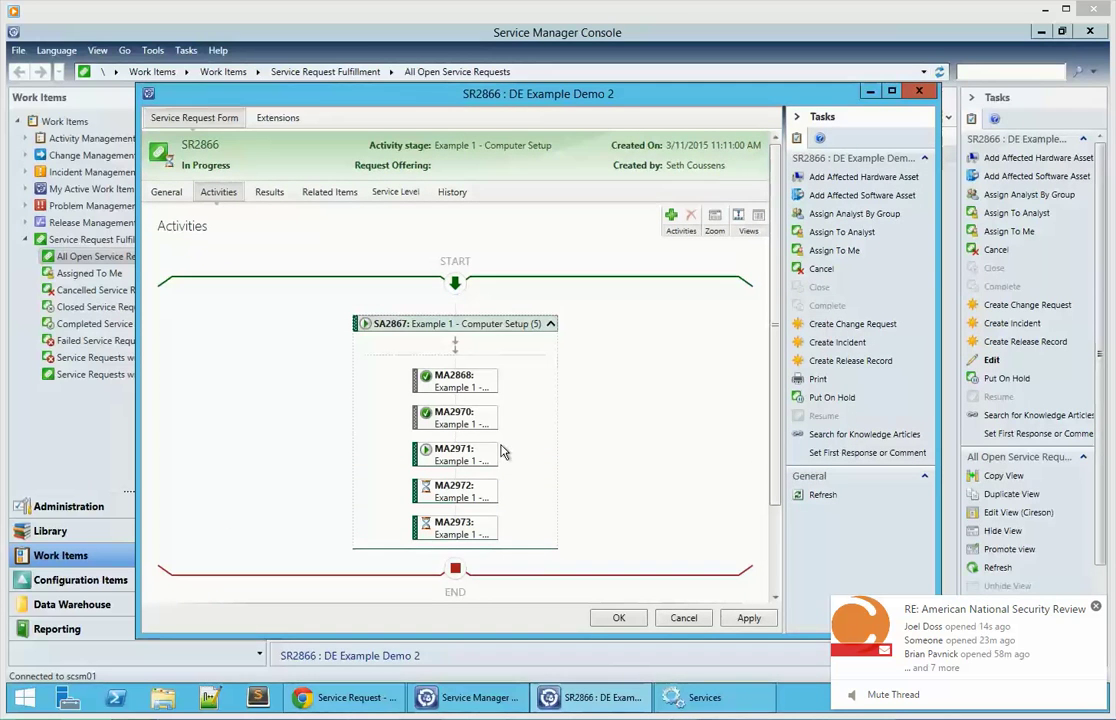
{"action": "double_click", "coordinate": [463, 466]}
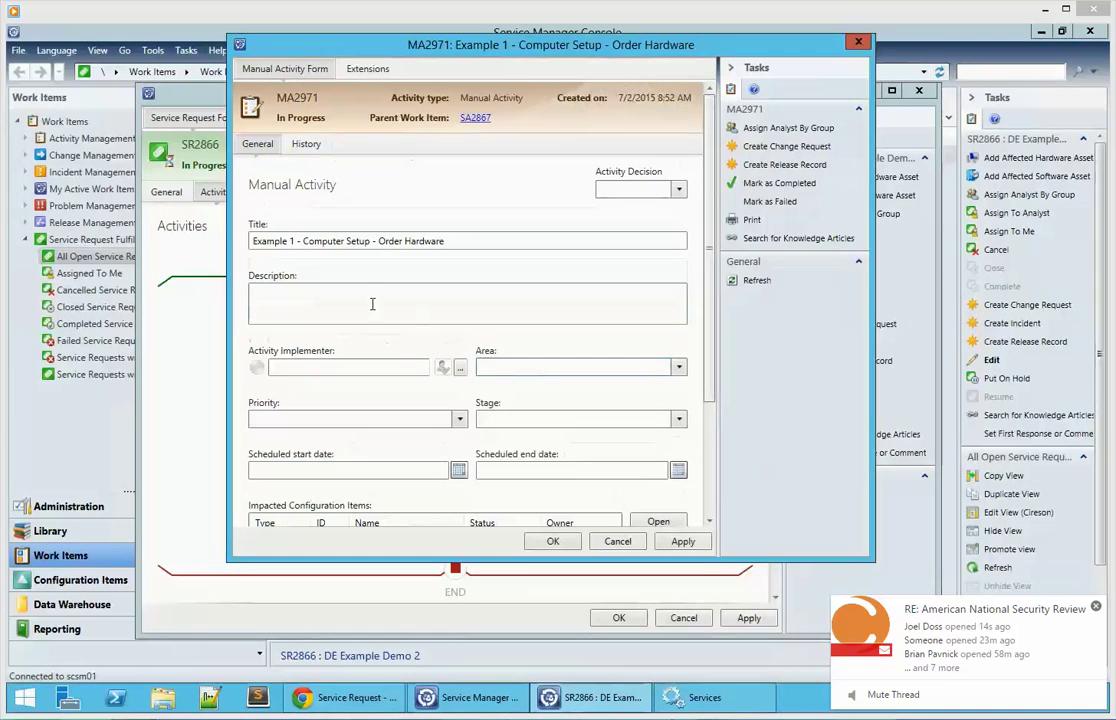
{"action": "left_click", "coordinate": [372, 303]}
{"action": "left_click", "coordinate": [617, 541]}
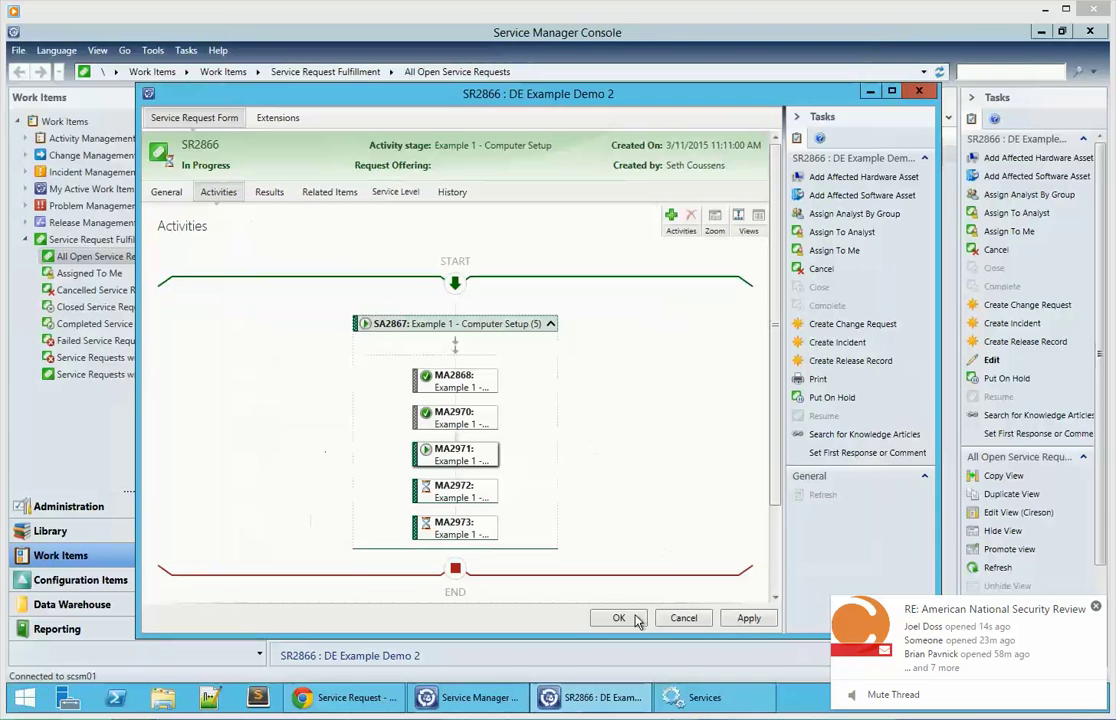
Mark Order Hardware activity MA2971 as completed and save it
{"action": "right_click", "coordinate": [465, 458]}
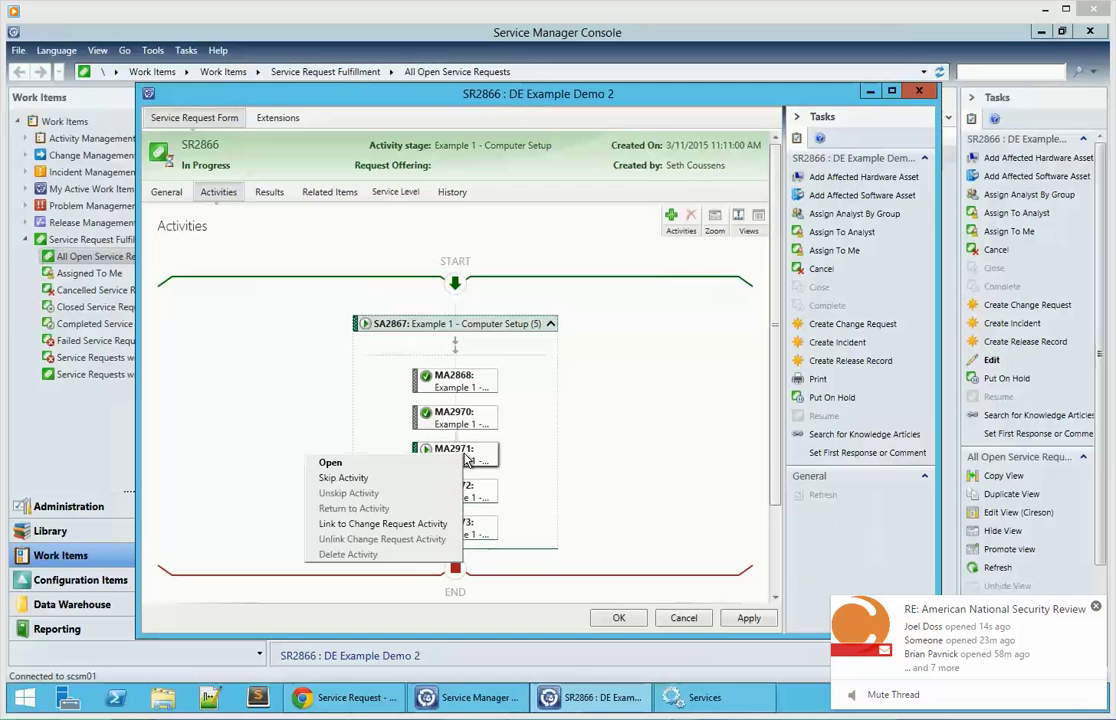
{"action": "left_click", "coordinate": [483, 459]}
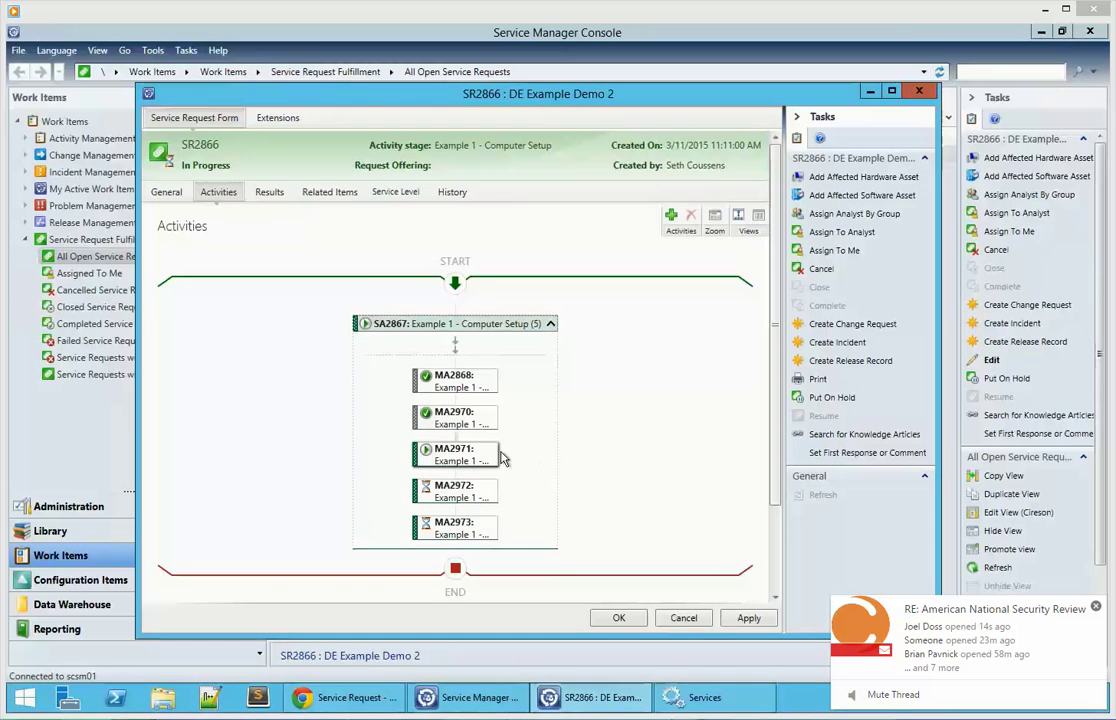
{"action": "double_click", "coordinate": [466, 462]}
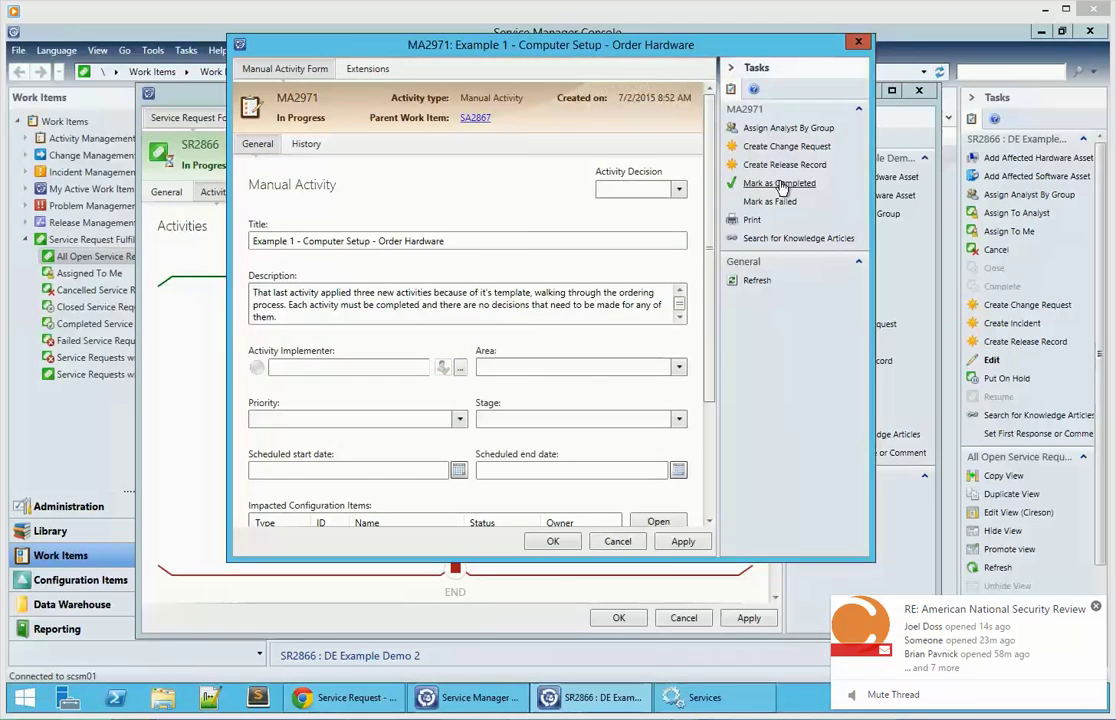
{"action": "left_click", "coordinate": [781, 184]}
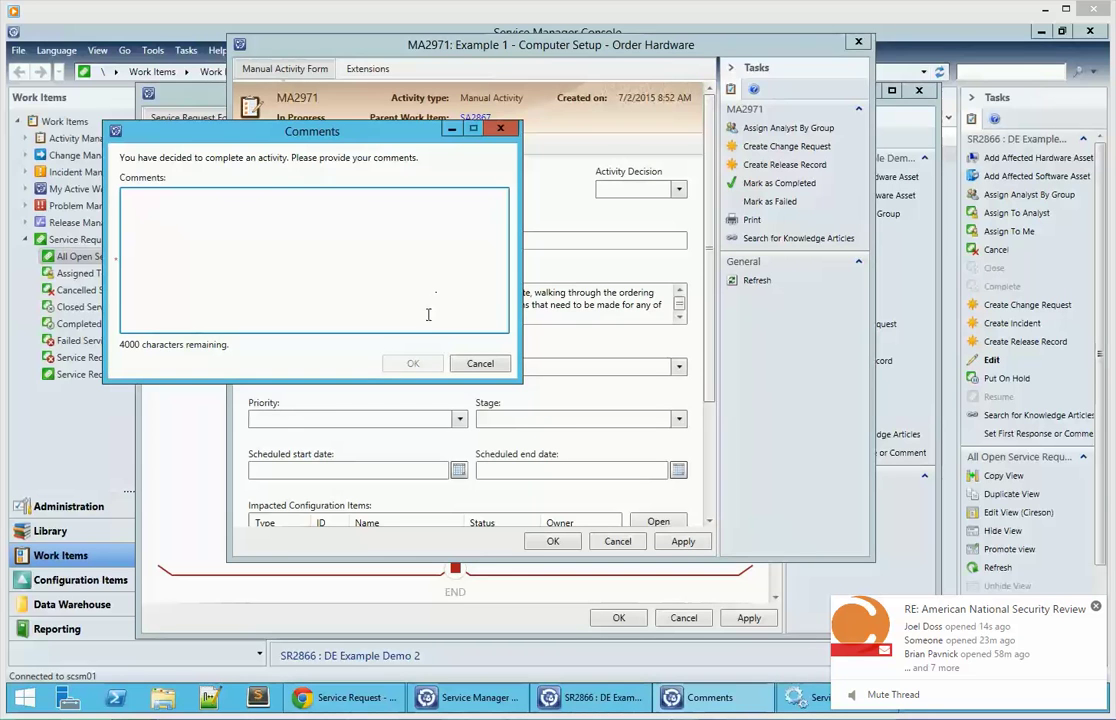
{"action": "left_click", "coordinate": [413, 363]}
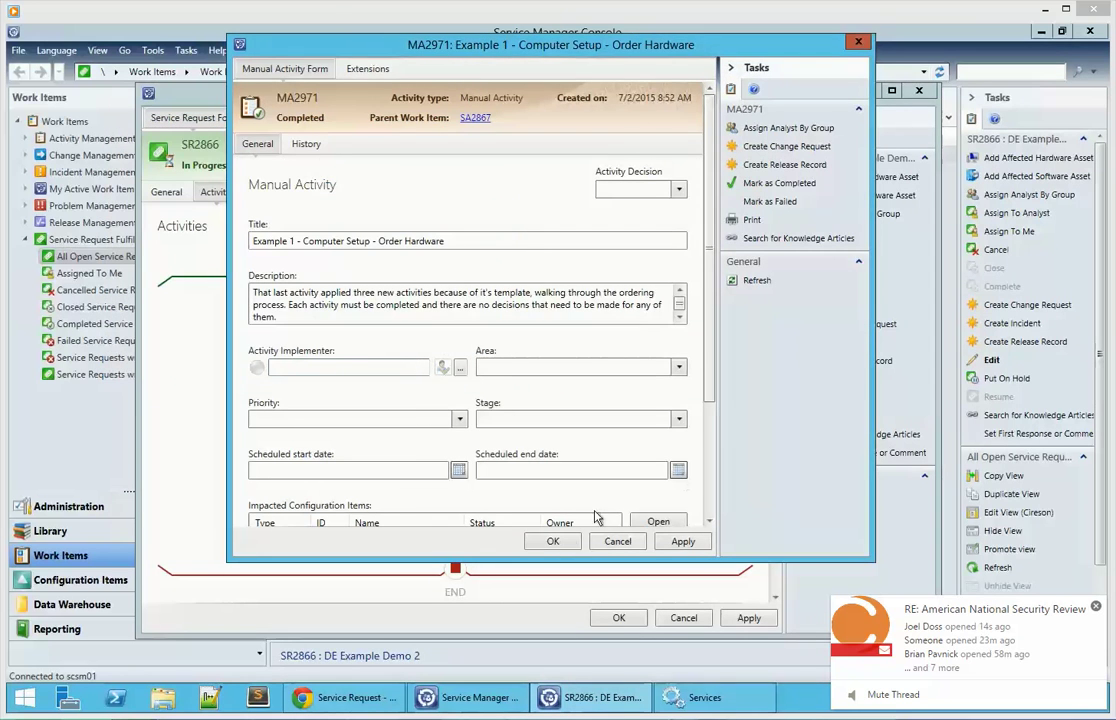
{"action": "left_click", "coordinate": [555, 542]}
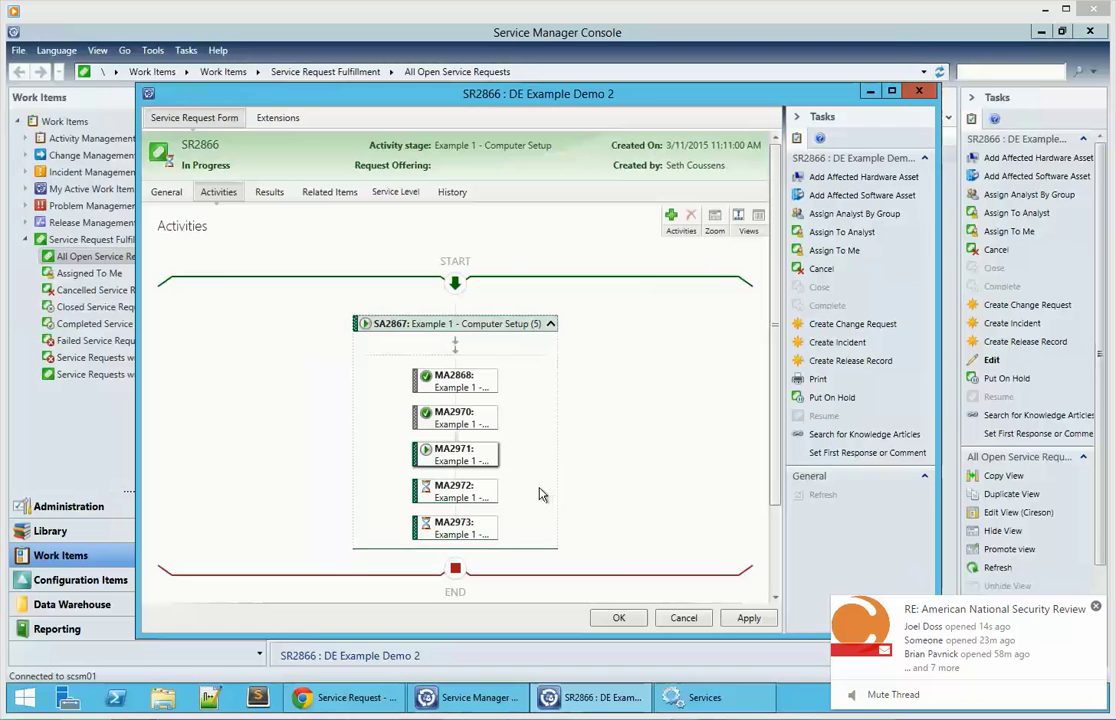
Save and close service request SR2866 in the Service Manager Console
{"action": "left_click", "coordinate": [628, 619]}
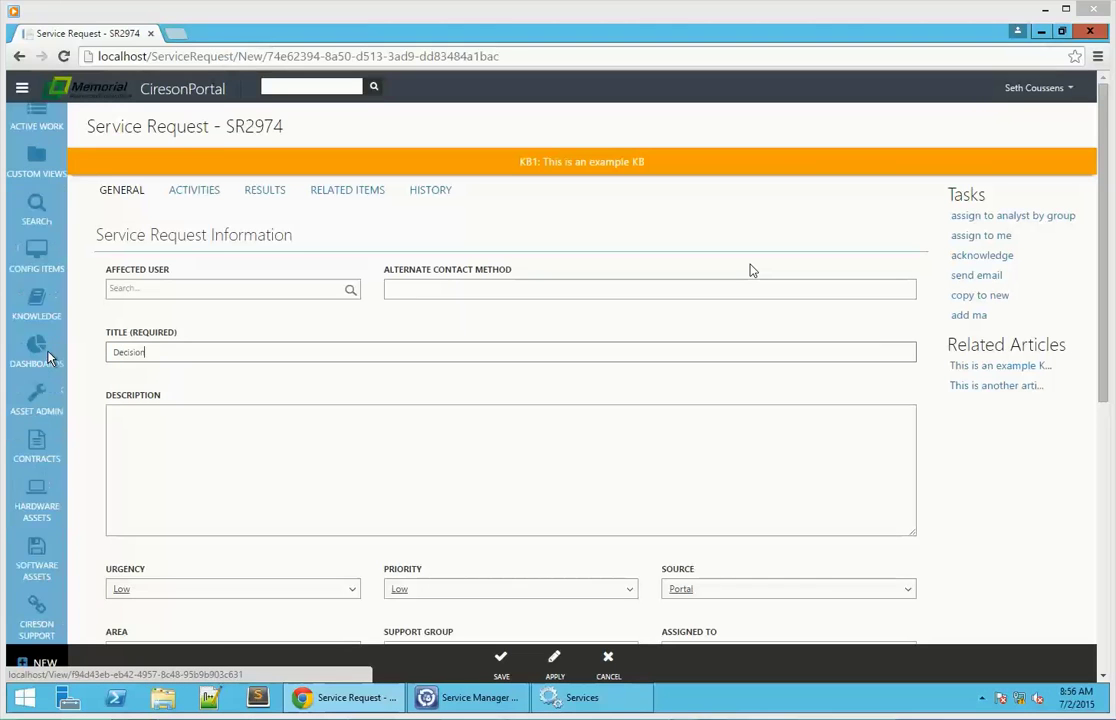
Replace the request title with 'Decision Engine Portal Example' and begin the description with 'This'
{"action": "triple_click", "coordinate": [265, 353]}
{"action": "type", "text": "Decis"}
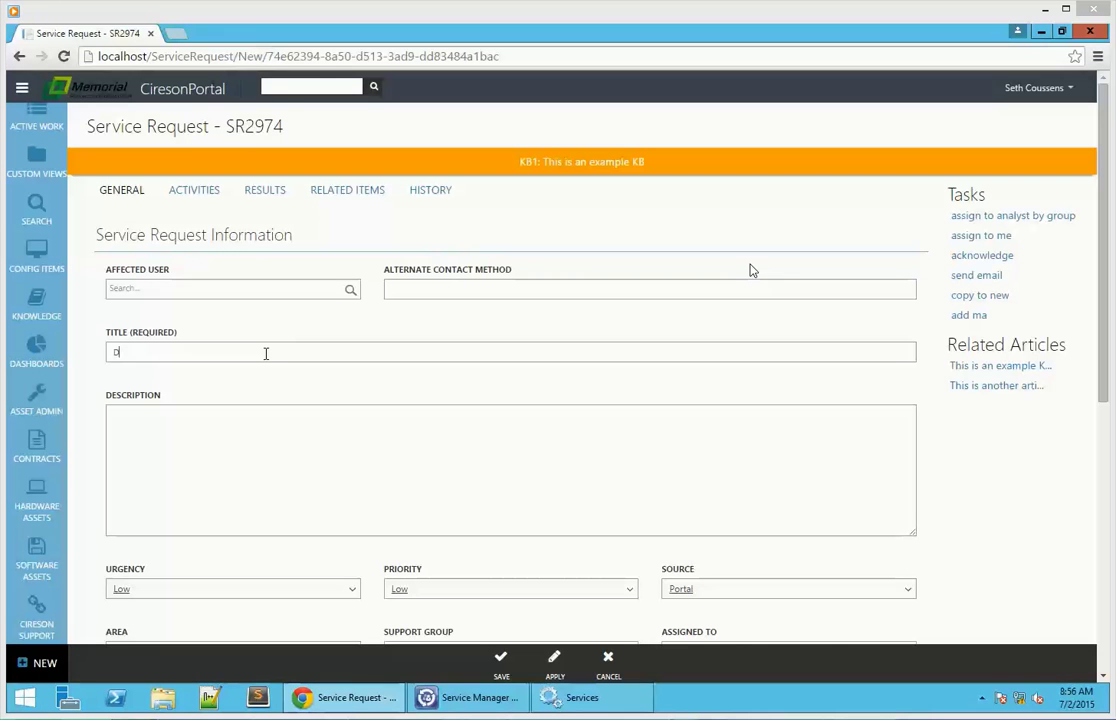
{"action": "type", "text": "ion Engine Portal Example 1"}
{"action": "key", "text": "Tab"}
{"action": "type", "text": "This"}
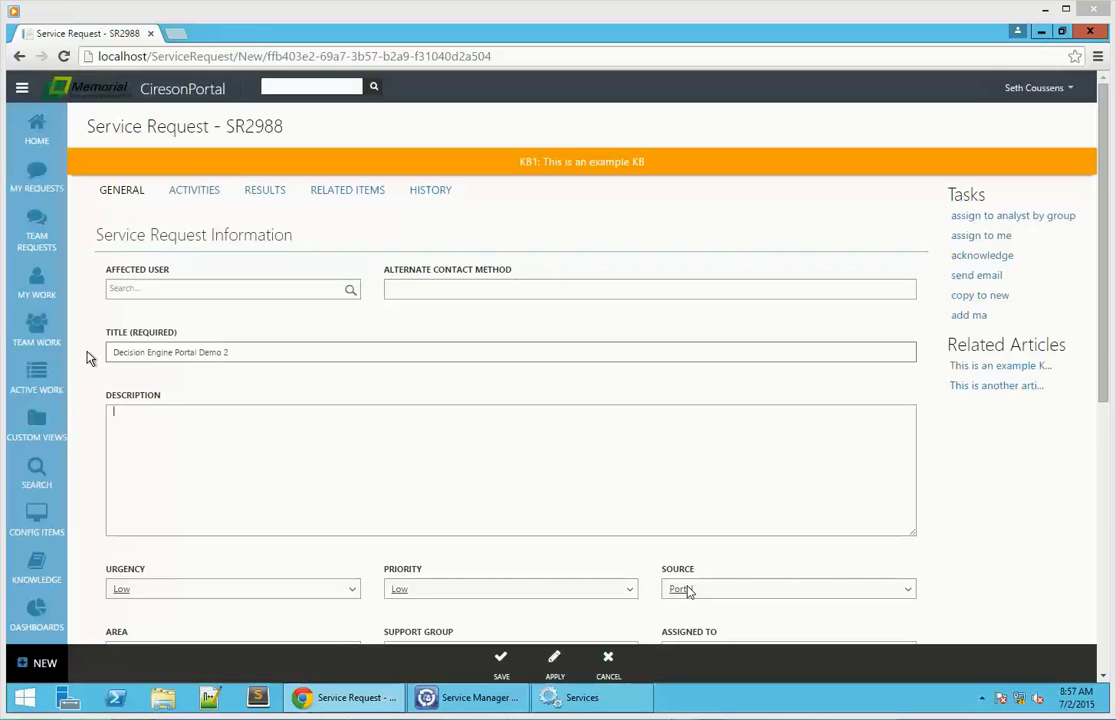
Enter the description 'This.' and pick the matching person from the search as affected user
{"action": "type", "text": "This one will have only one tree"}
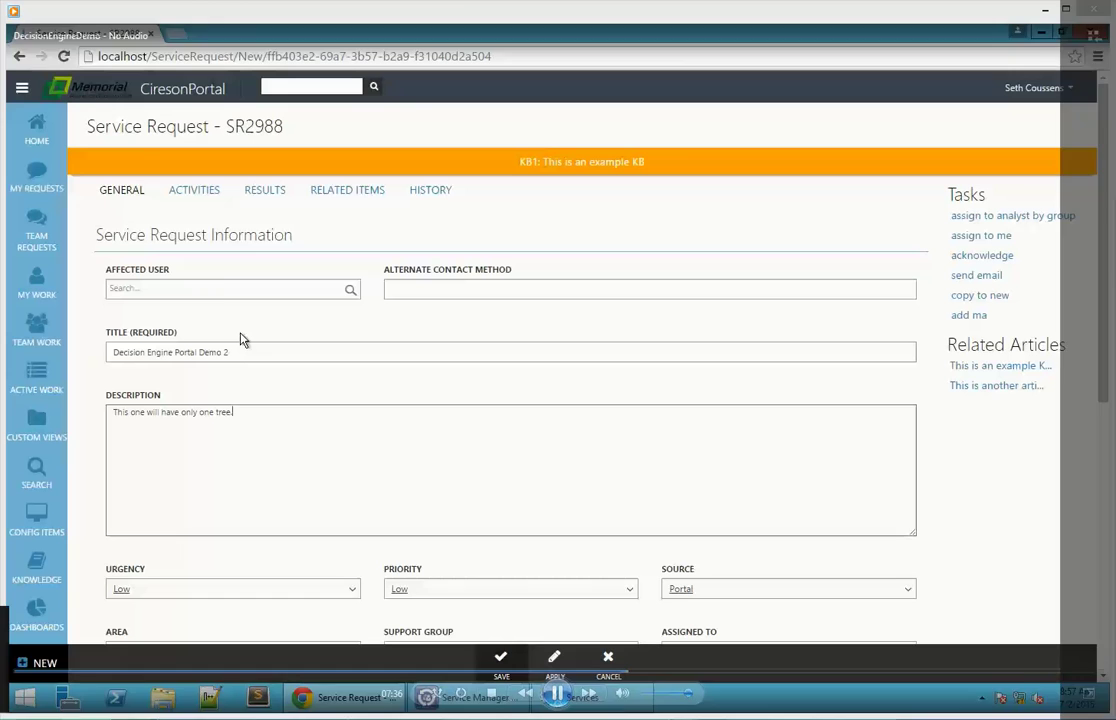
{"action": "type", "text": "."}
{"action": "left_click", "coordinate": [226, 288]}
{"action": "type", "text": "alfre"}
{"action": "key", "text": "BackSpace"}
{"action": "key", "text": "BackSpace"}
{"action": "key", "text": "BackSpace"}
{"action": "type", "text": "bruece way"}
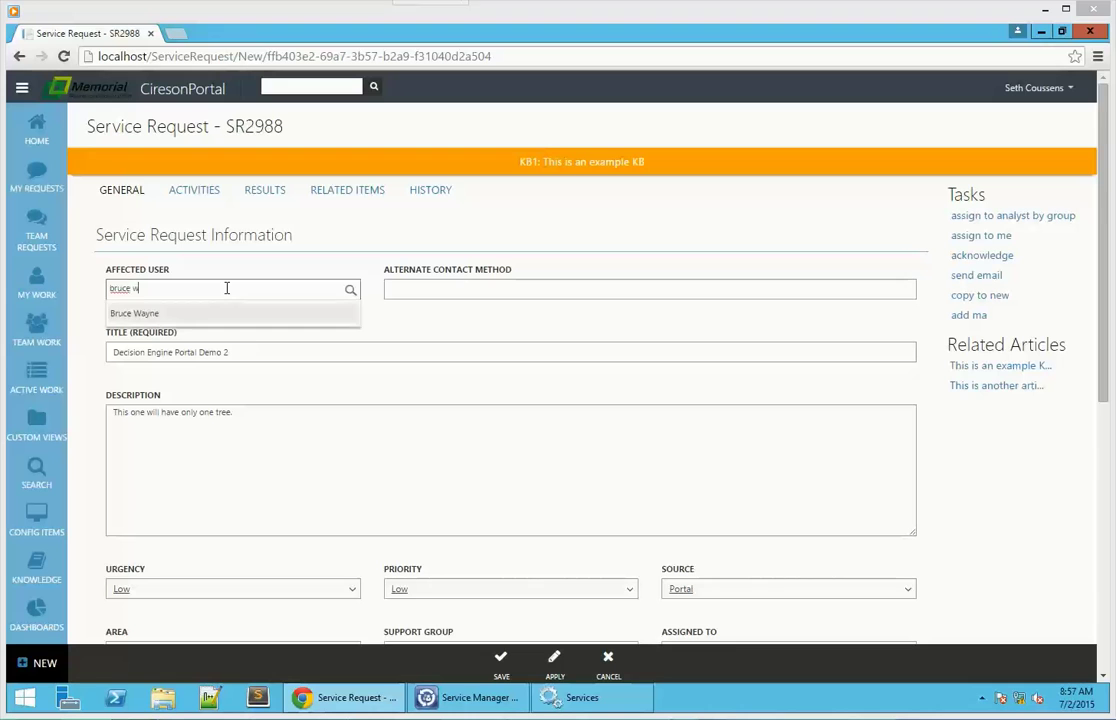
{"action": "left_click", "coordinate": [224, 313]}
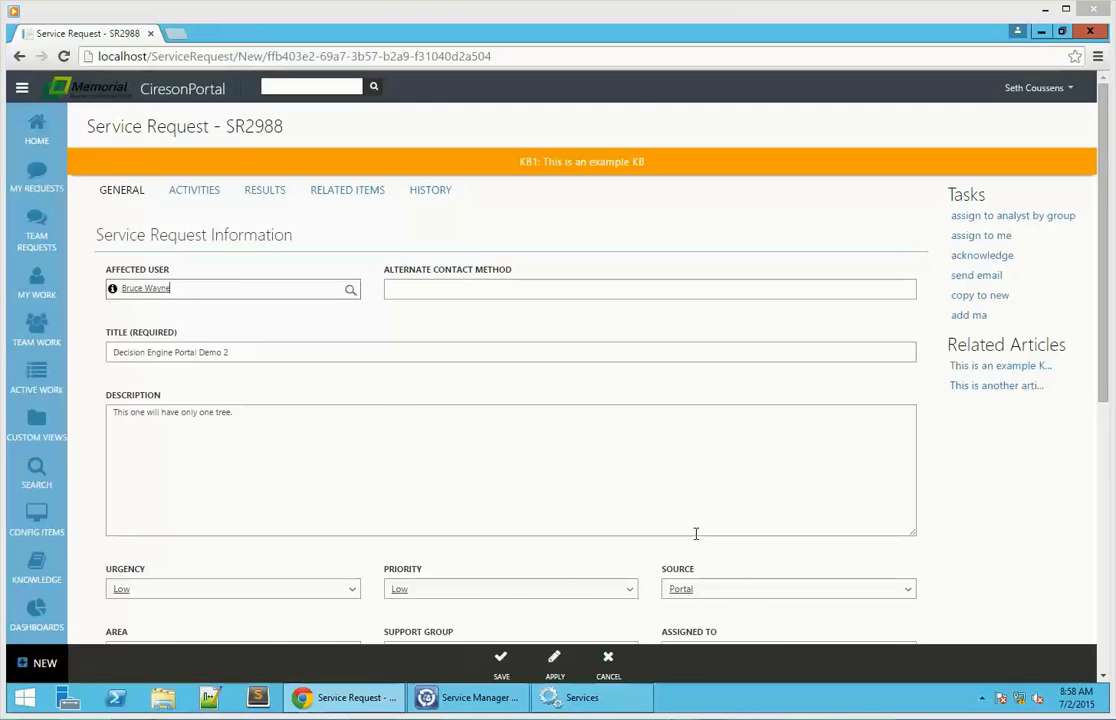
Set Support Group to Tier2 and assign the request to the matching analyst
{"action": "scroll", "coordinate": [757, 654], "scroll_direction": "down", "scroll_amount": 2}
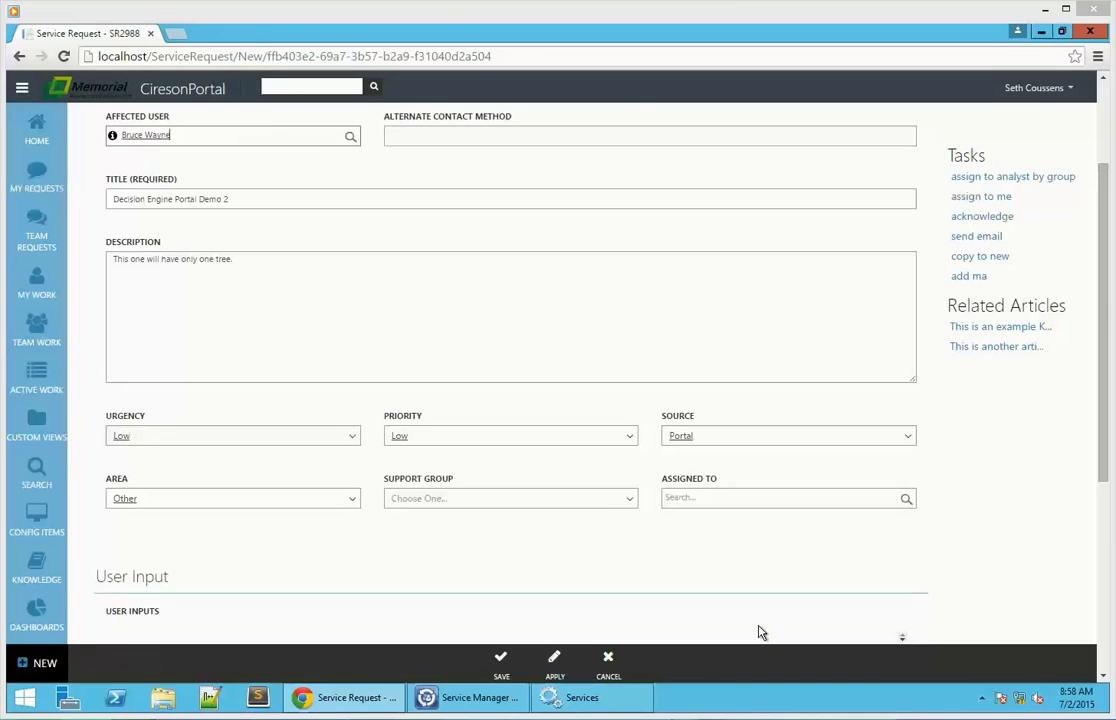
{"action": "left_click", "coordinate": [617, 502]}
{"action": "left_click", "coordinate": [424, 537]}
{"action": "left_click", "coordinate": [745, 500]}
{"action": "type", "text": "set"}
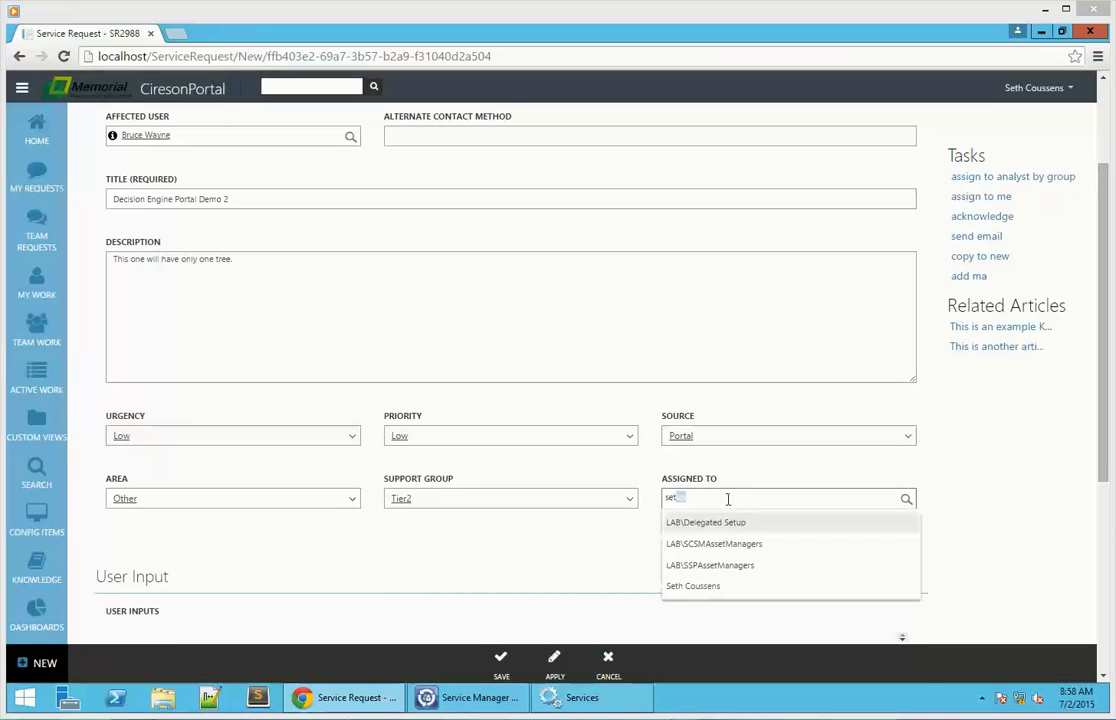
{"action": "type", "text": "h"}
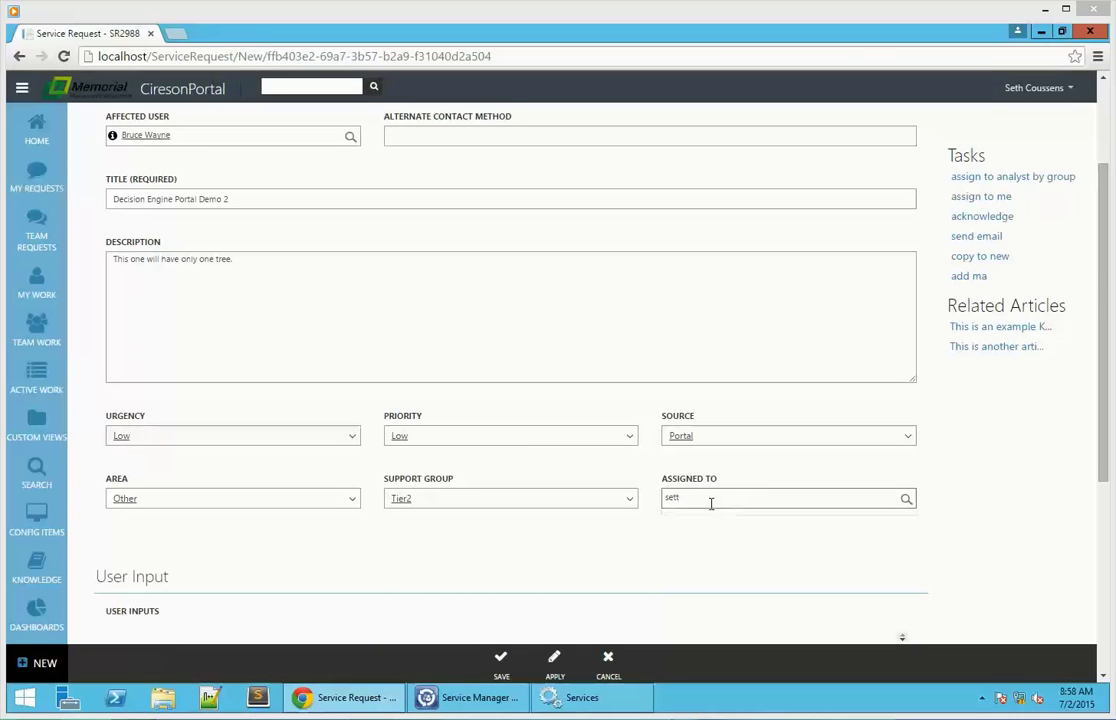
{"action": "left_click", "coordinate": [710, 524]}
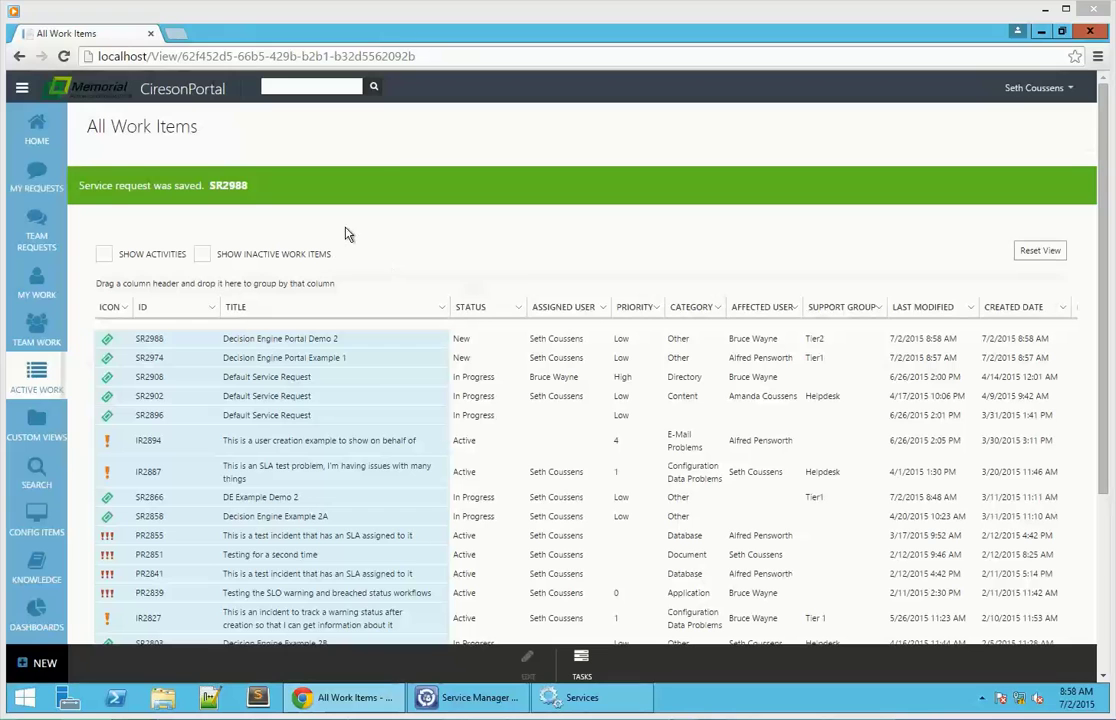
Open SR2974 (Decision Engine Portal Example 1) from All Work Items on its Activities tab
{"action": "left_click", "coordinate": [335, 362]}
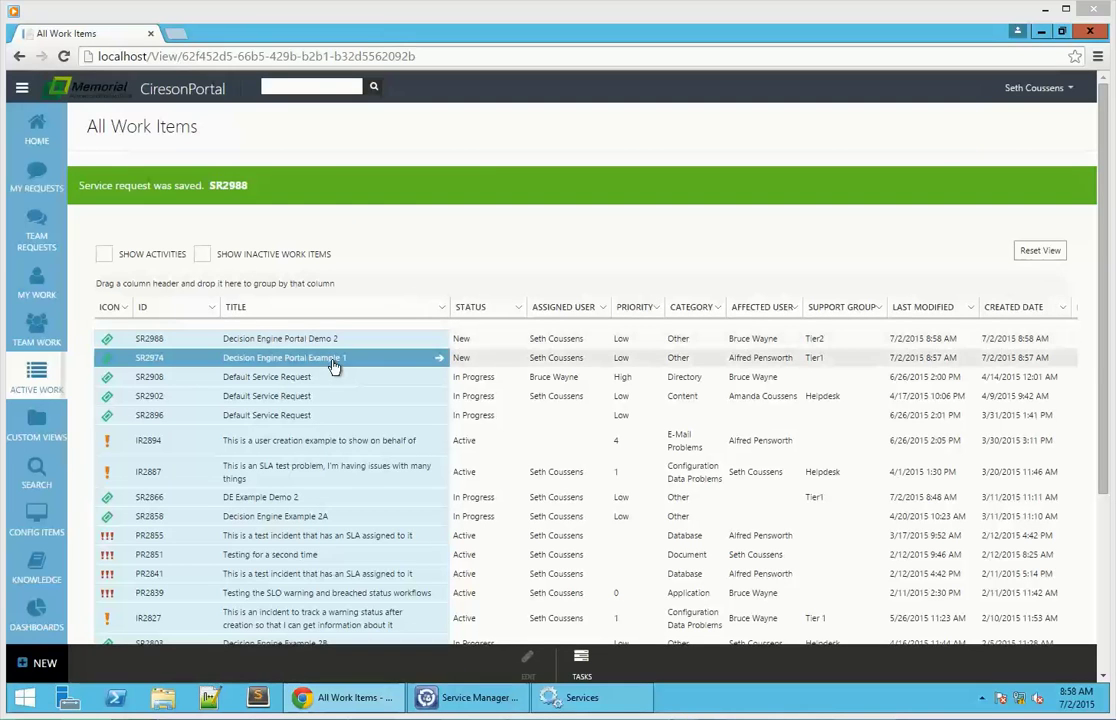
{"action": "double_click", "coordinate": [335, 366]}
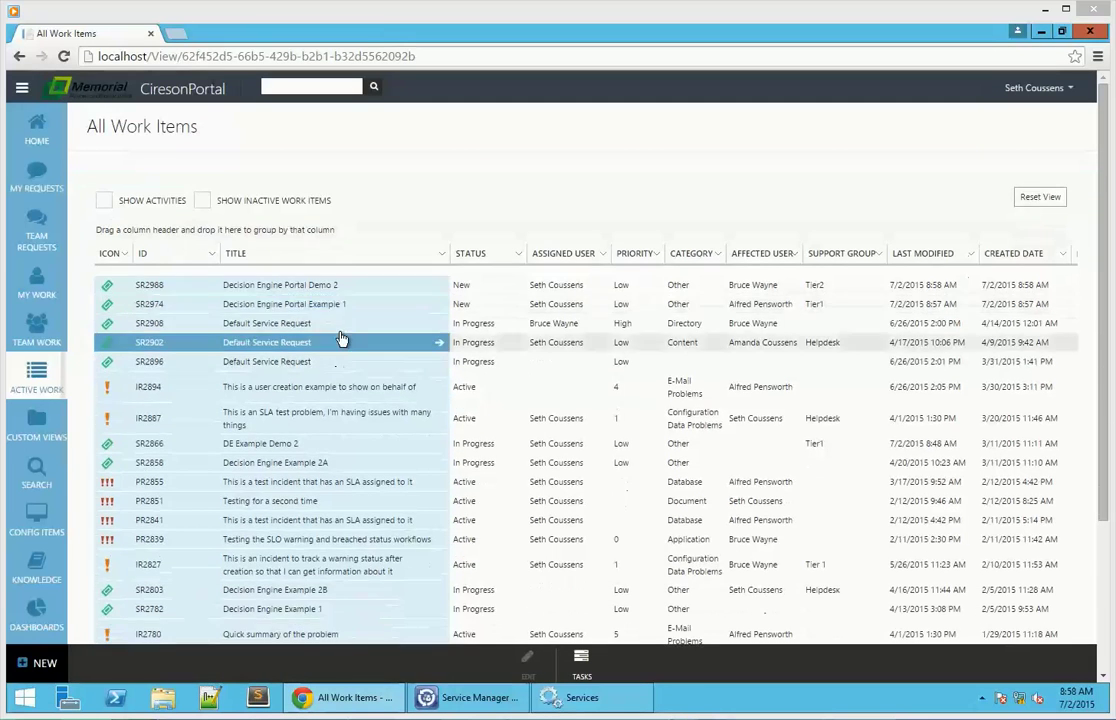
{"action": "left_click", "coordinate": [195, 191]}
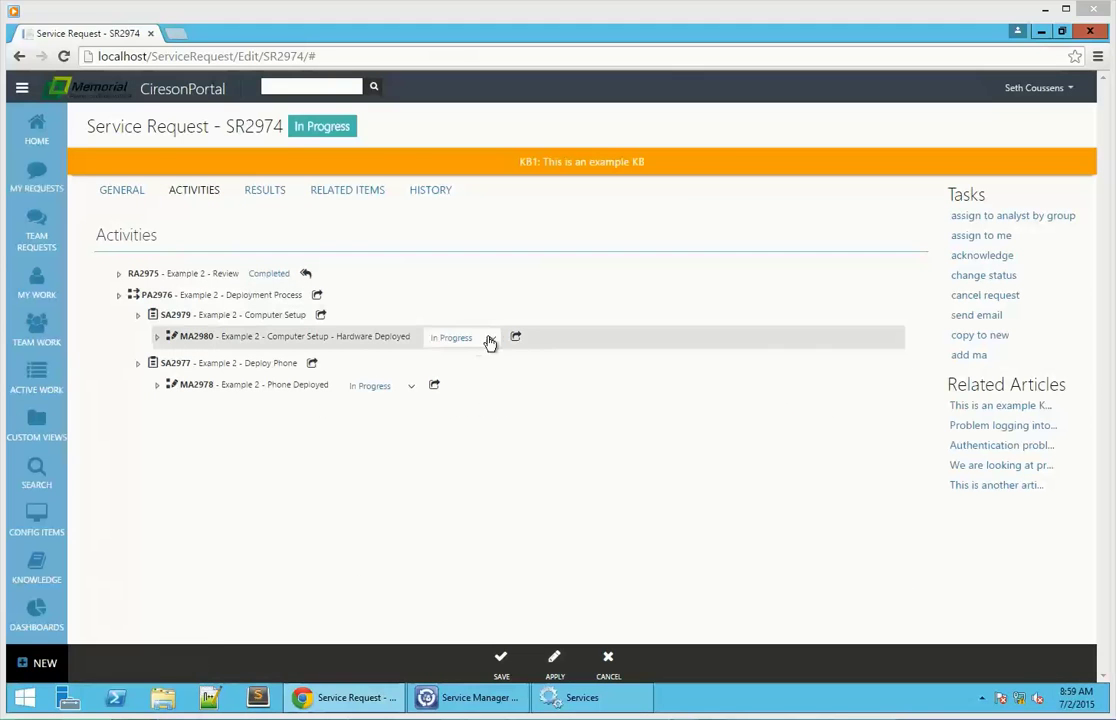
Review MA2980's decision choices, then answer Yes for MA2978 Phone Deployed
{"action": "left_click", "coordinate": [157, 339]}
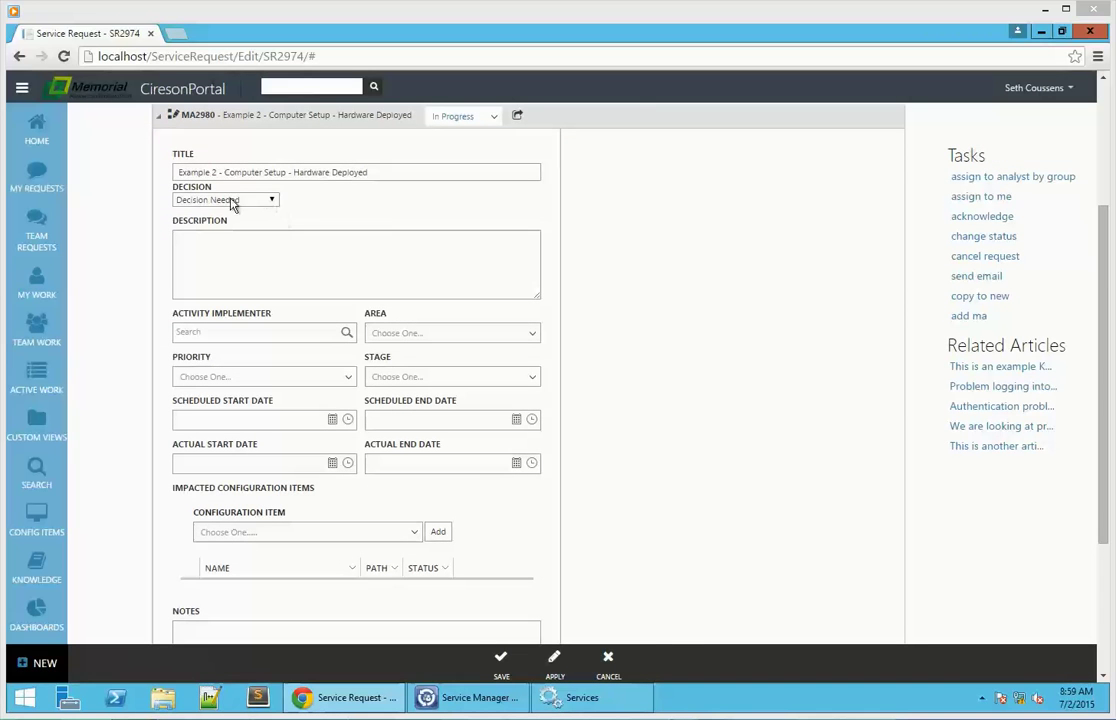
{"action": "left_click", "coordinate": [273, 201]}
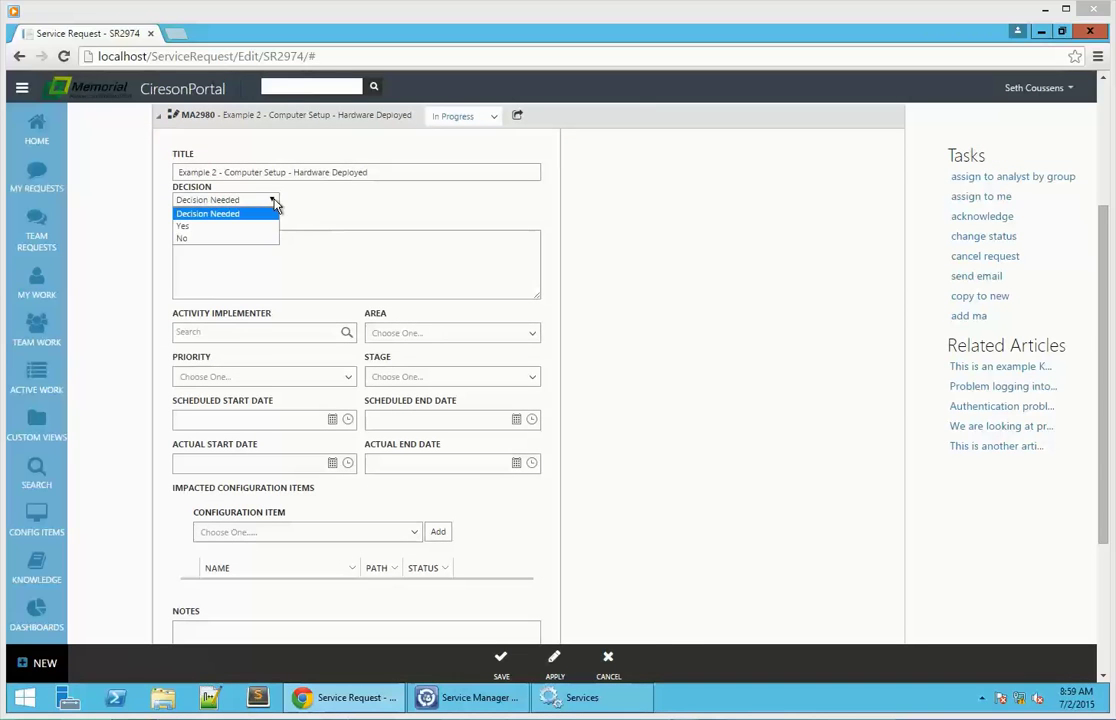
{"action": "left_click", "coordinate": [274, 203]}
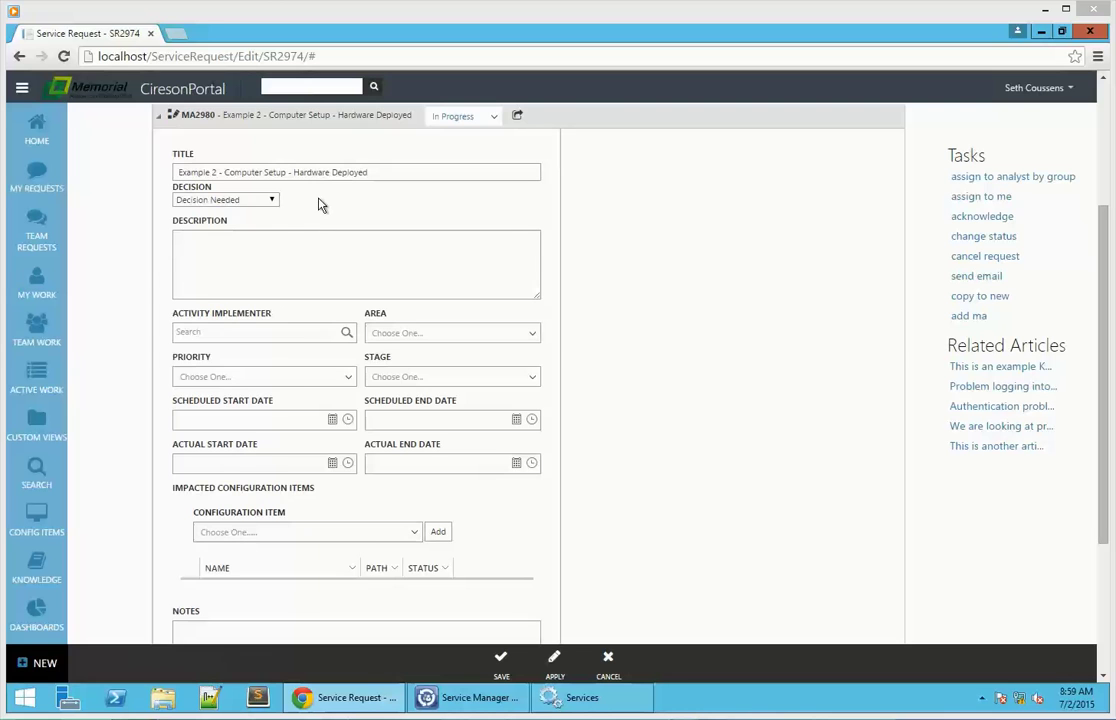
{"action": "scroll", "coordinate": [310, 203], "scroll_direction": "up", "scroll_amount": 3}
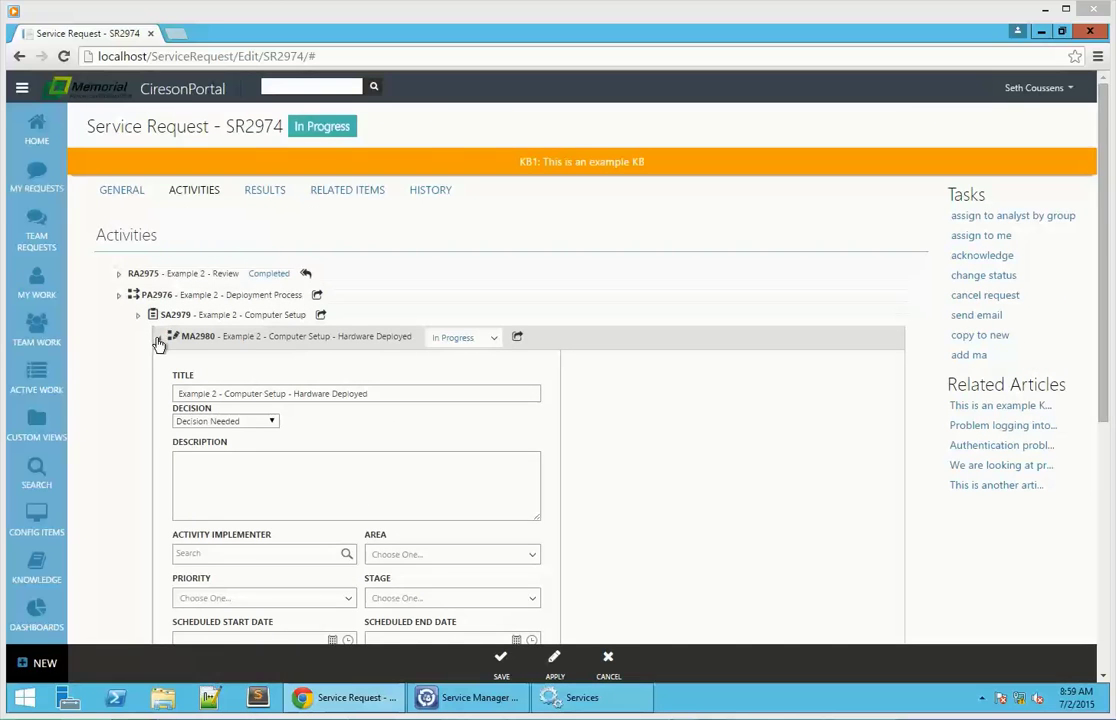
{"action": "left_click", "coordinate": [157, 337]}
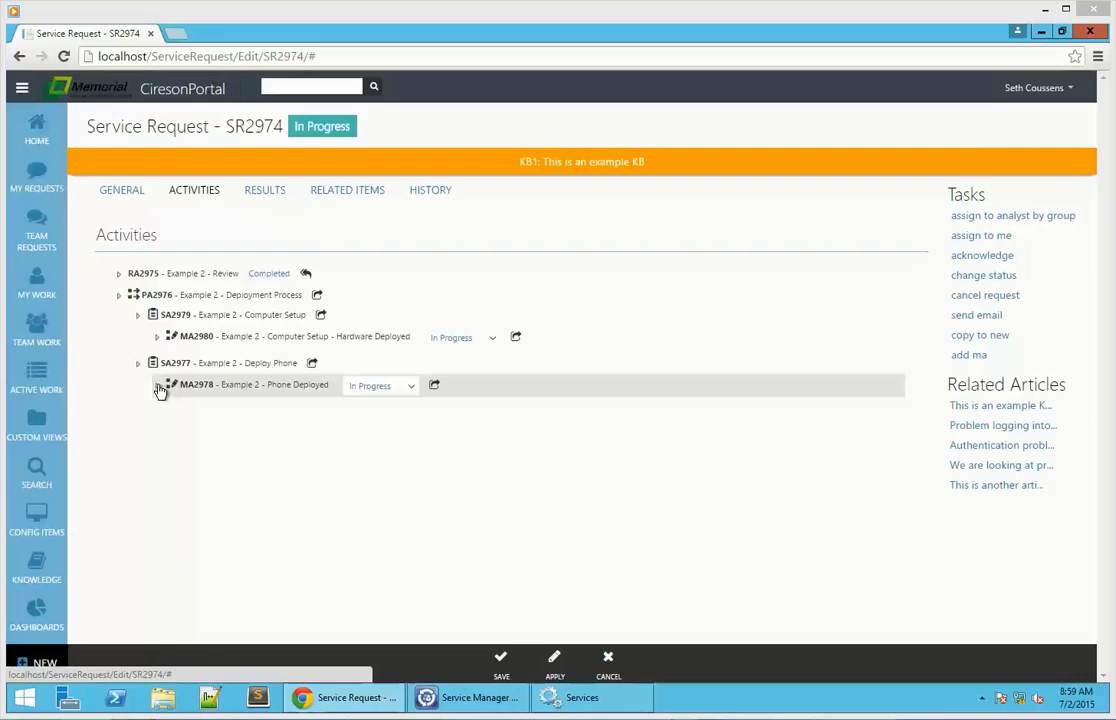
{"action": "left_click", "coordinate": [157, 386]}
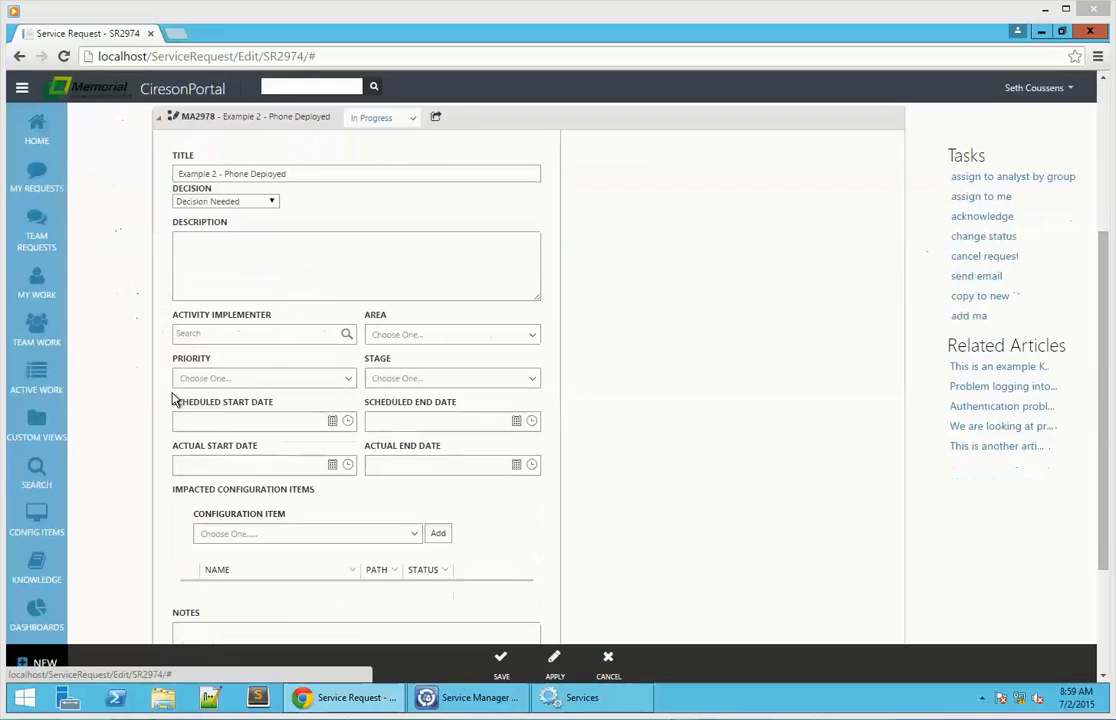
{"action": "left_click", "coordinate": [271, 201]}
{"action": "left_click", "coordinate": [271, 201]}
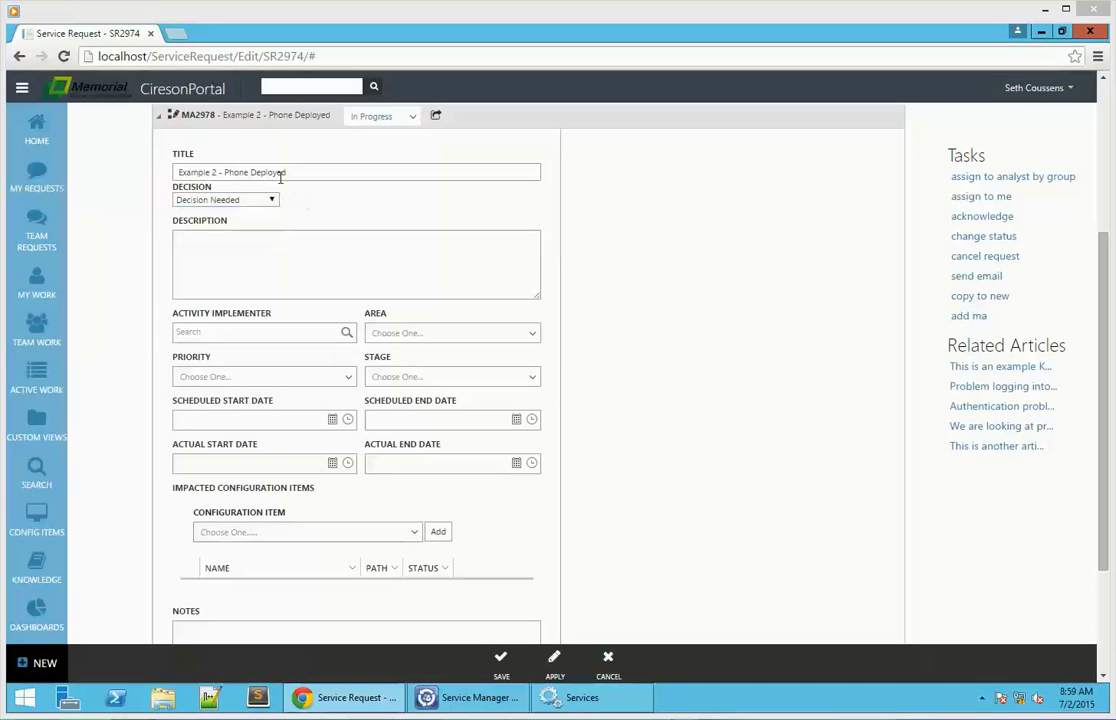
{"action": "left_click", "coordinate": [268, 201]}
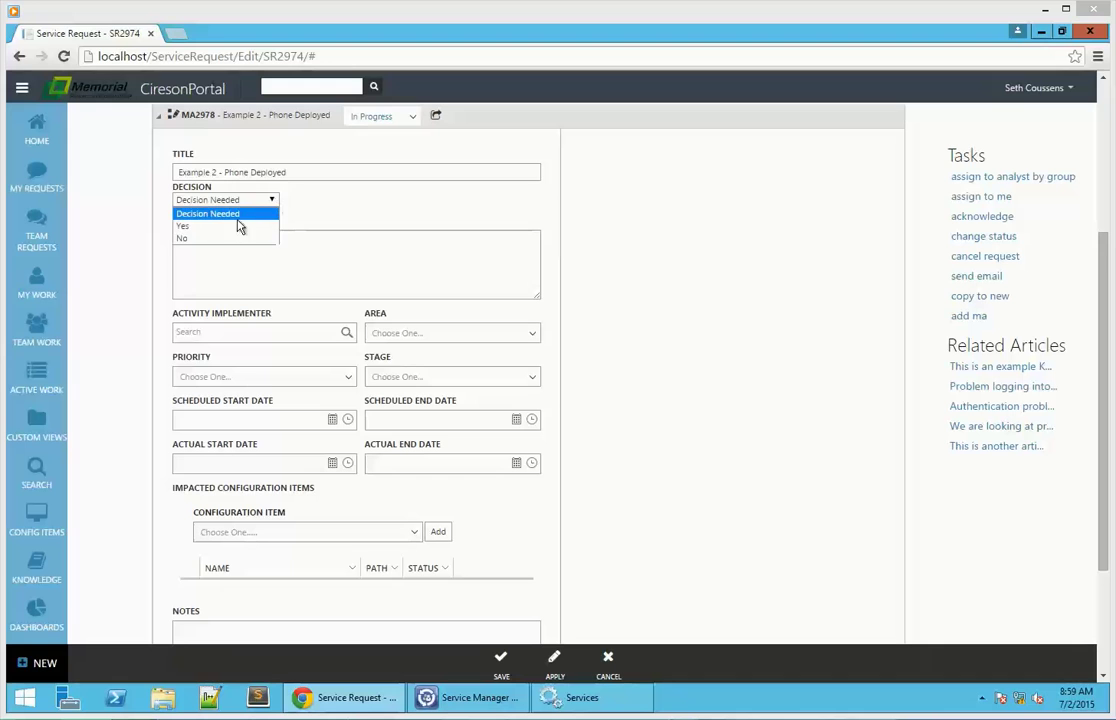
{"action": "left_click", "coordinate": [231, 229]}
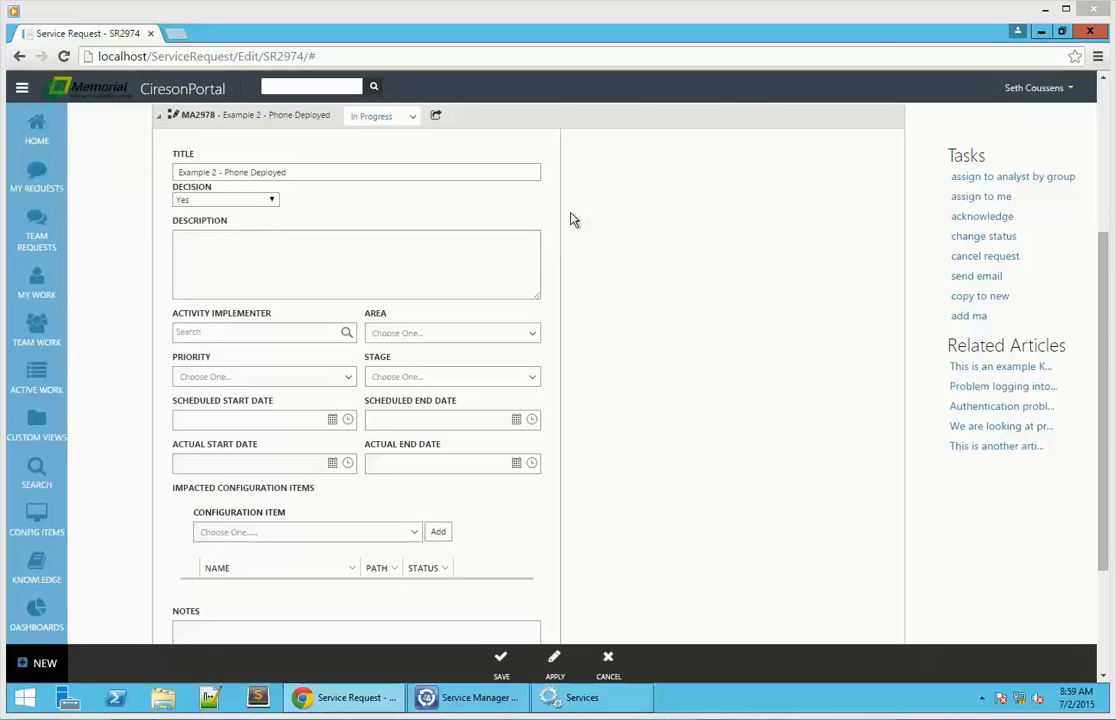
Answer No for MA2980 Hardware Deployed and save SR2974
{"action": "scroll", "coordinate": [453, 271], "scroll_direction": "up", "scroll_amount": 3}
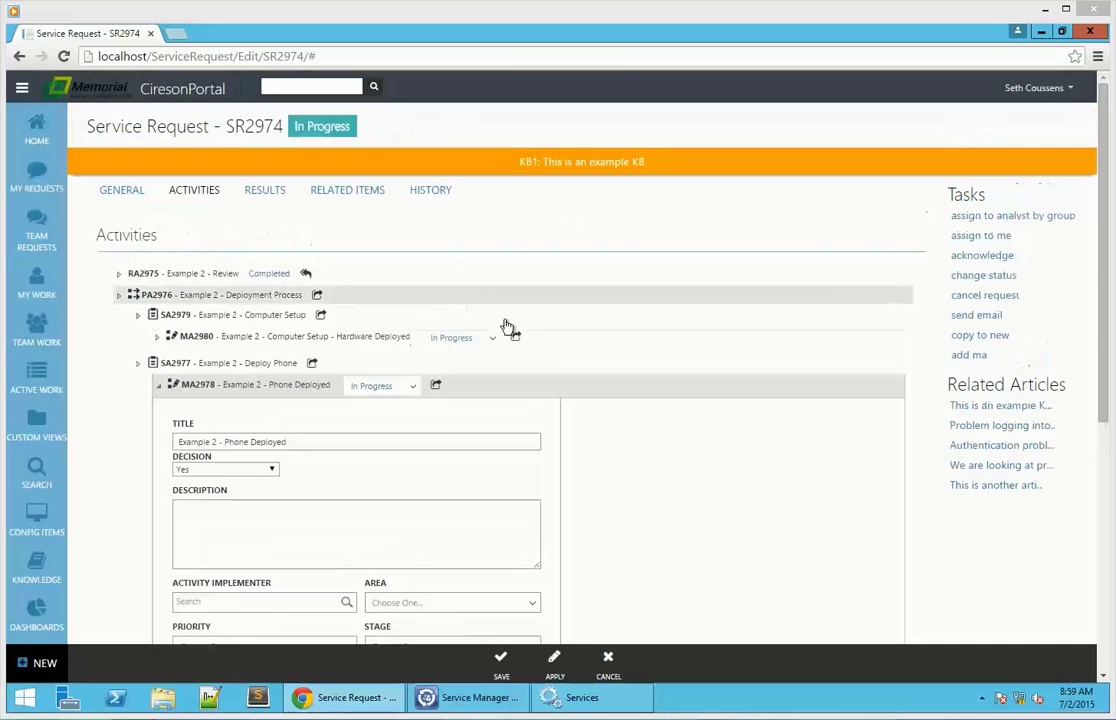
{"action": "left_click", "coordinate": [157, 337]}
{"action": "left_click", "coordinate": [273, 201]}
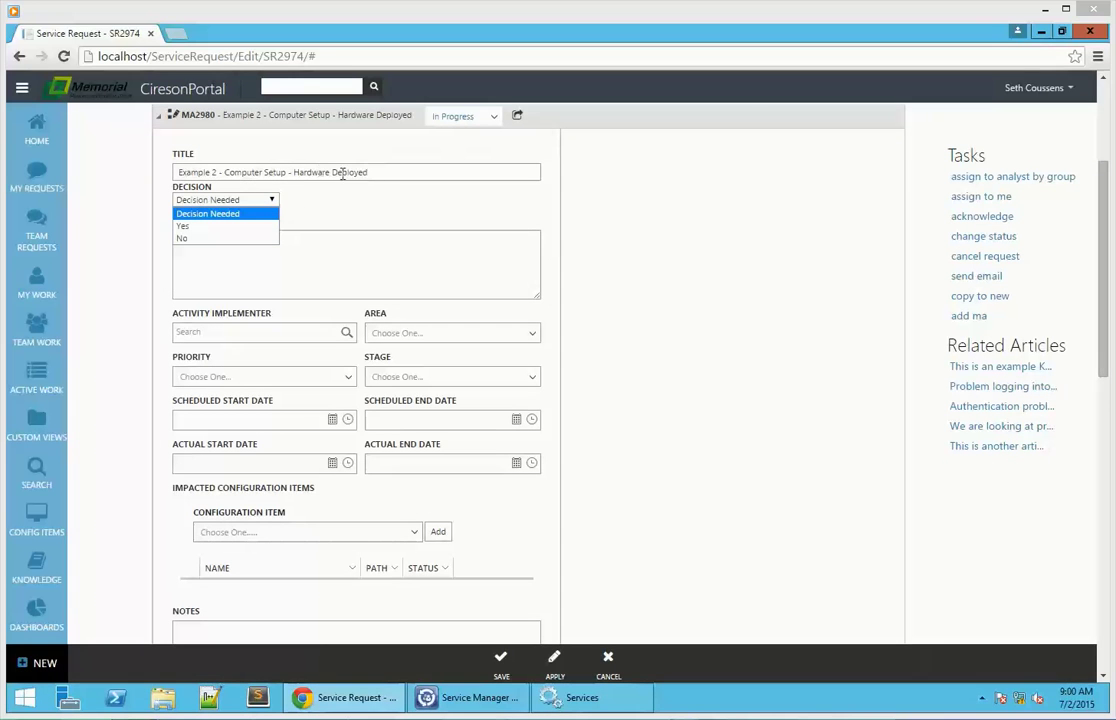
{"action": "left_click", "coordinate": [192, 240]}
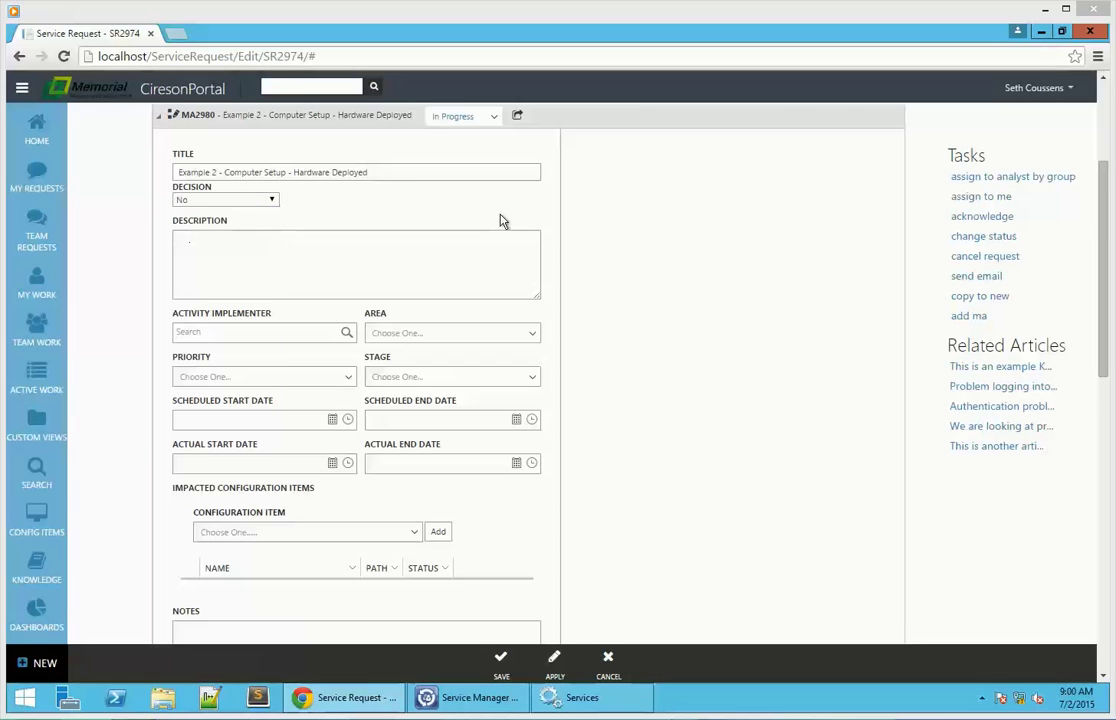
{"action": "left_click", "coordinate": [502, 665]}
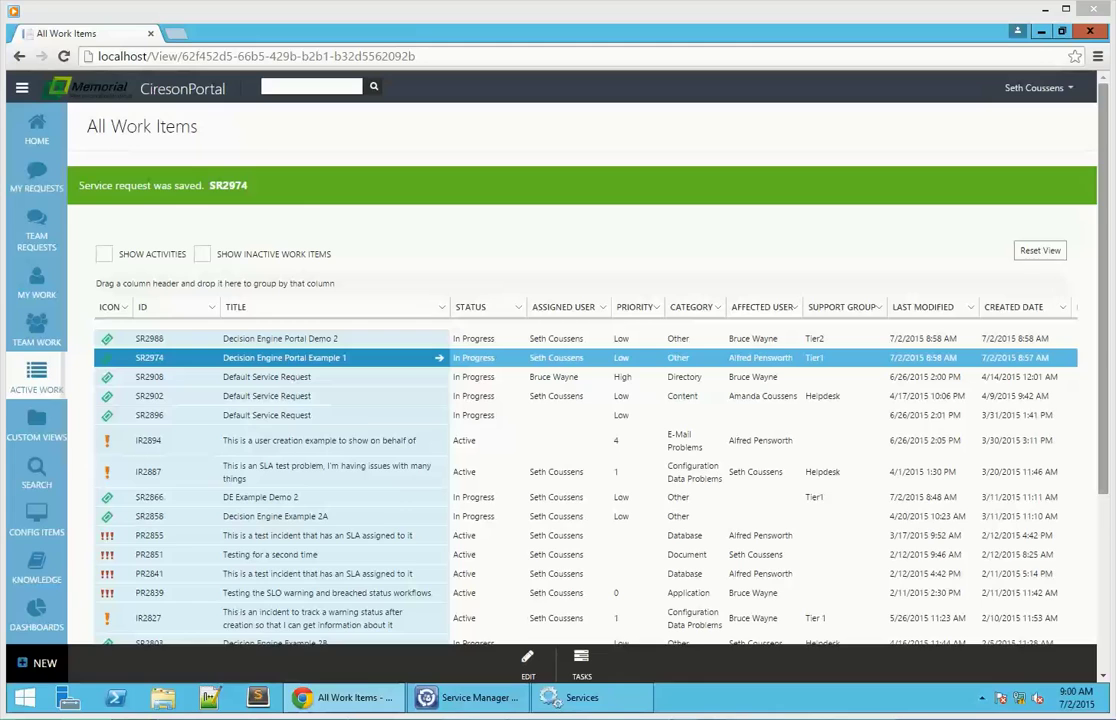
Reopen SR2974 from All Work Items and view its activity tree
{"action": "left_click", "coordinate": [311, 299]}
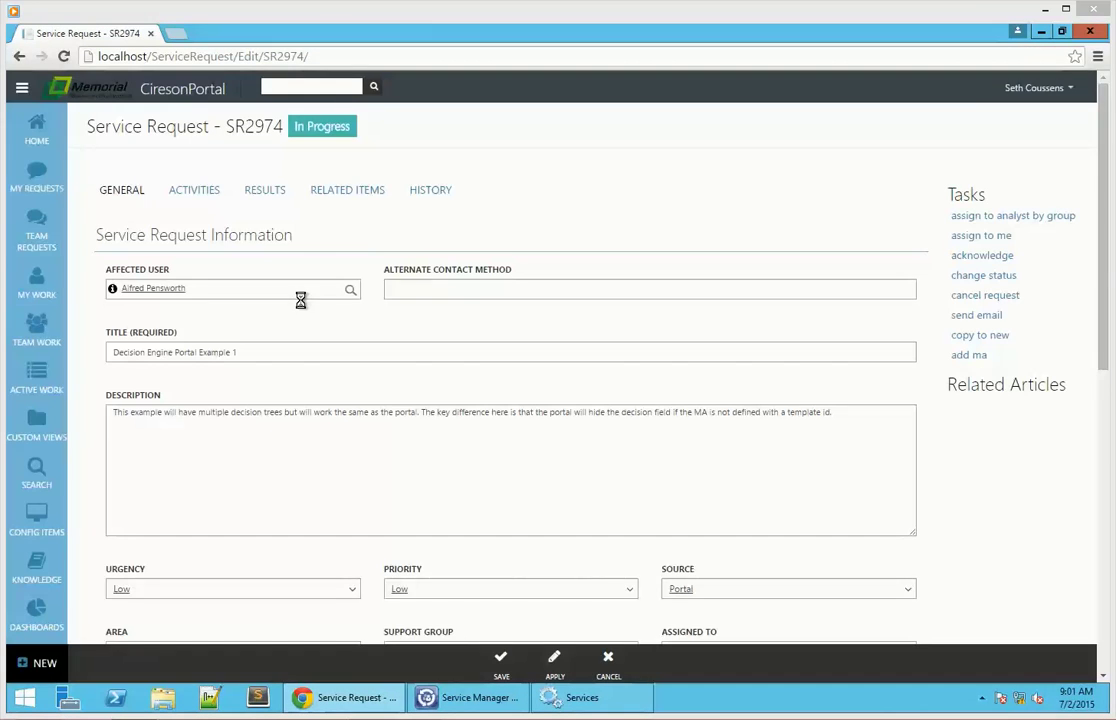
{"action": "left_click", "coordinate": [195, 193]}
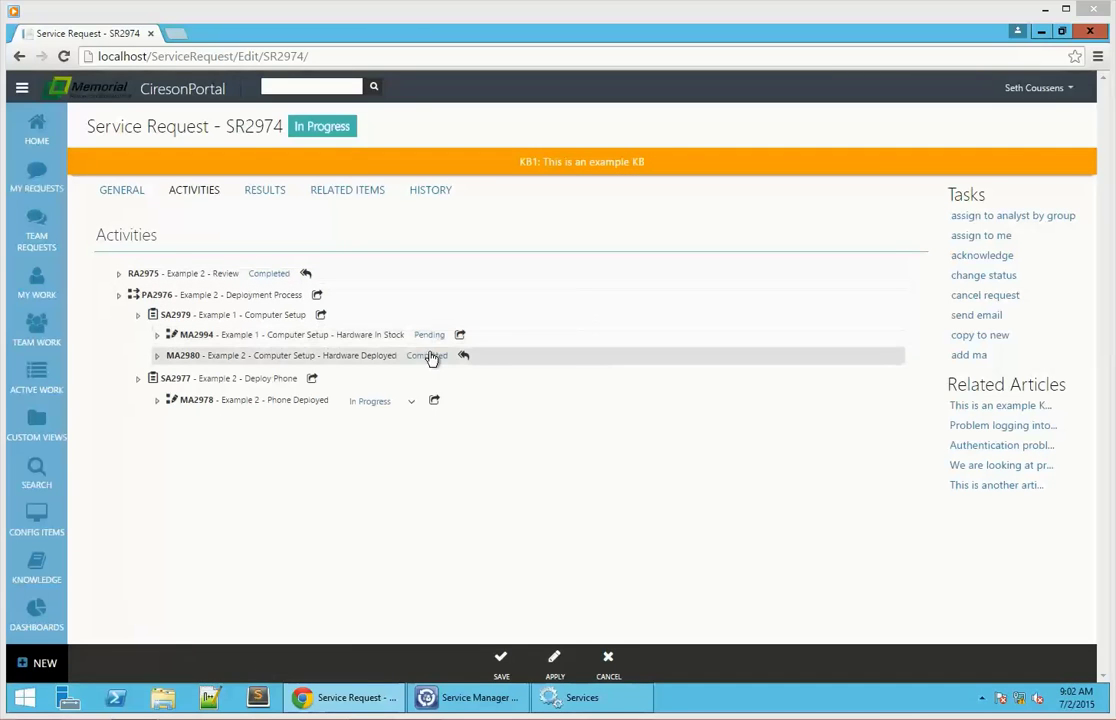
Set MA2978 Phone Deployed's decision to Yes and save SR2974
{"action": "left_click", "coordinate": [157, 335]}
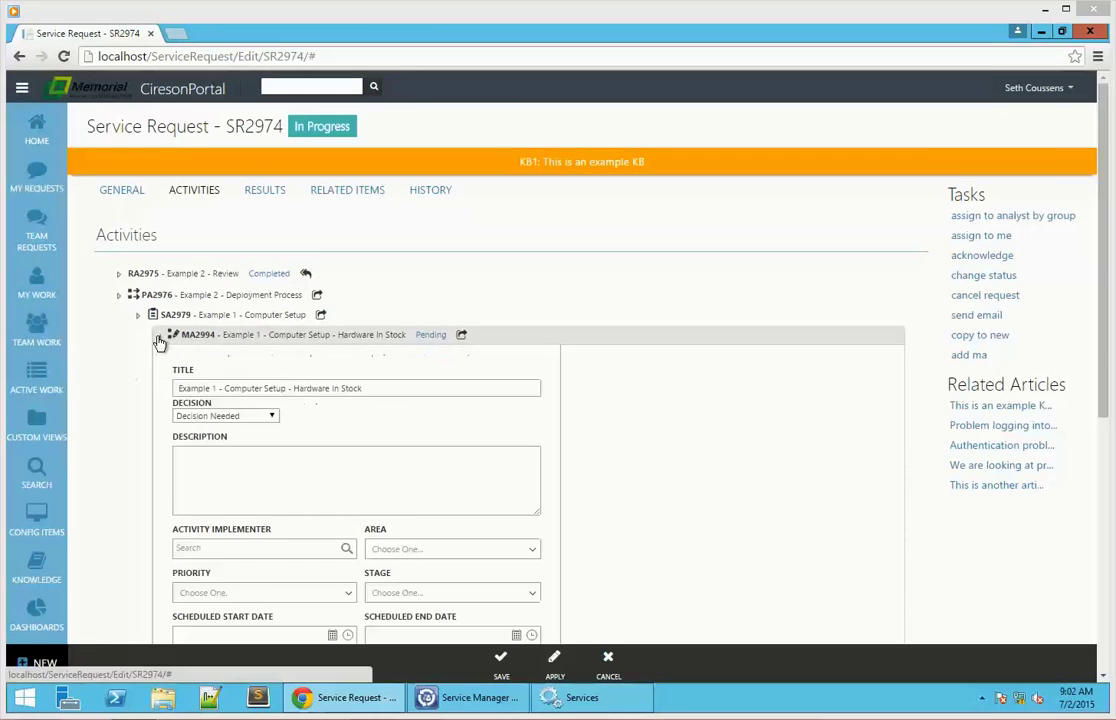
{"action": "scroll", "coordinate": [279, 309], "scroll_direction": "down", "scroll_amount": 3}
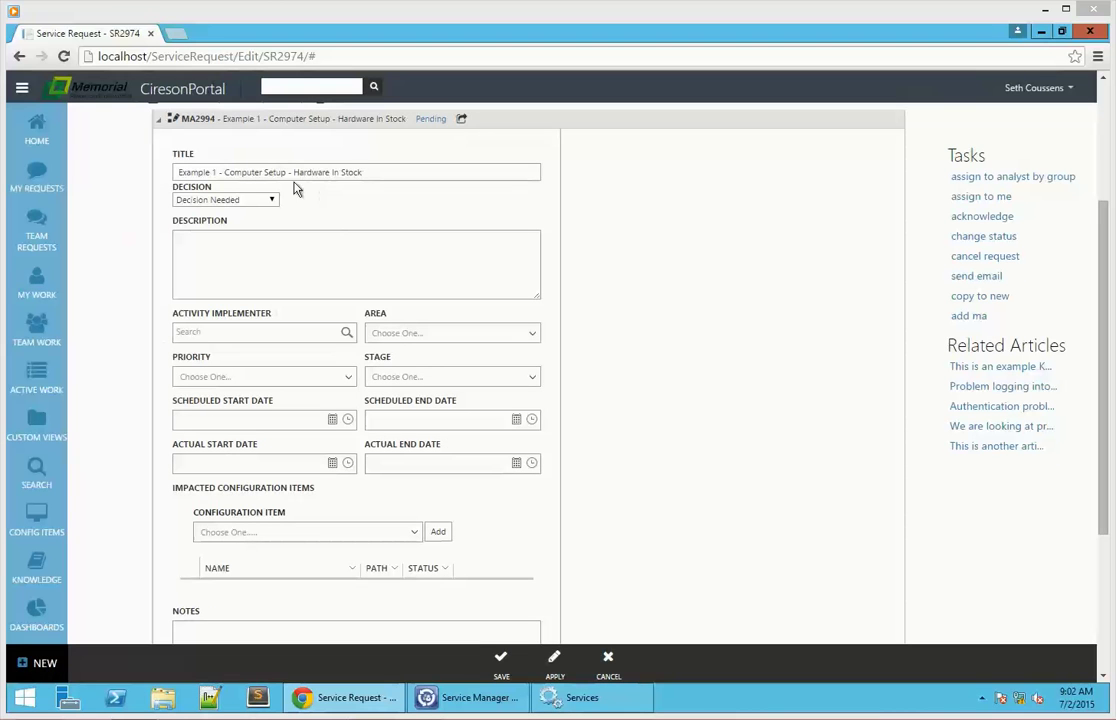
{"action": "scroll", "coordinate": [180, 175], "scroll_direction": "up", "scroll_amount": 1}
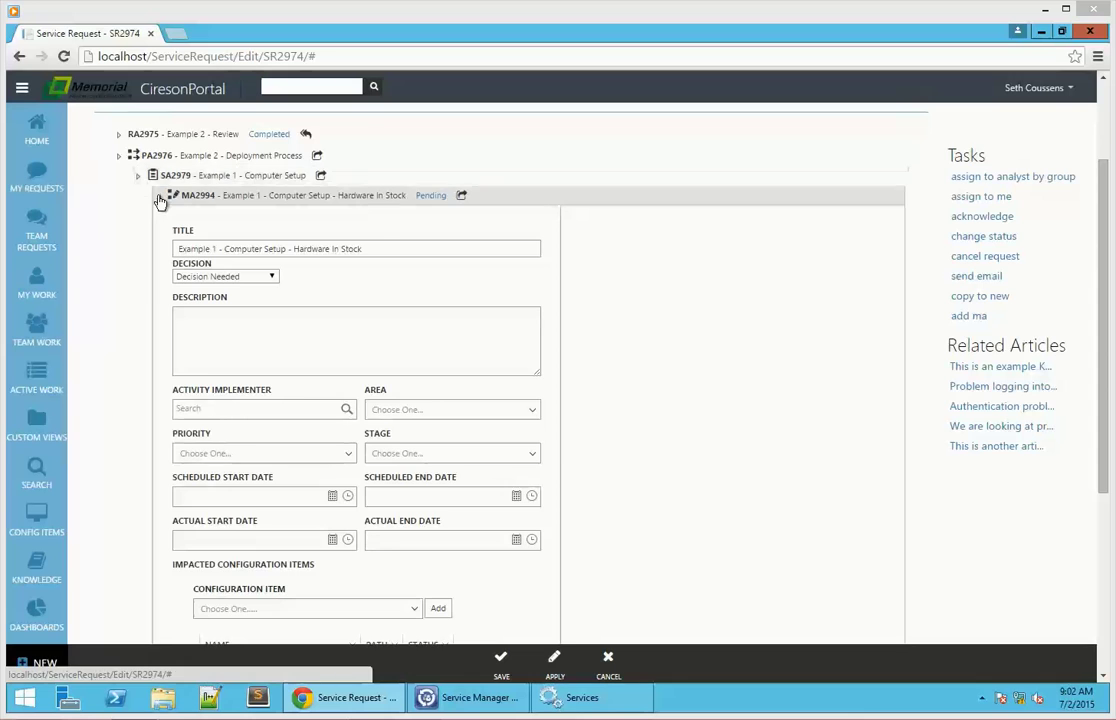
{"action": "left_click", "coordinate": [160, 201]}
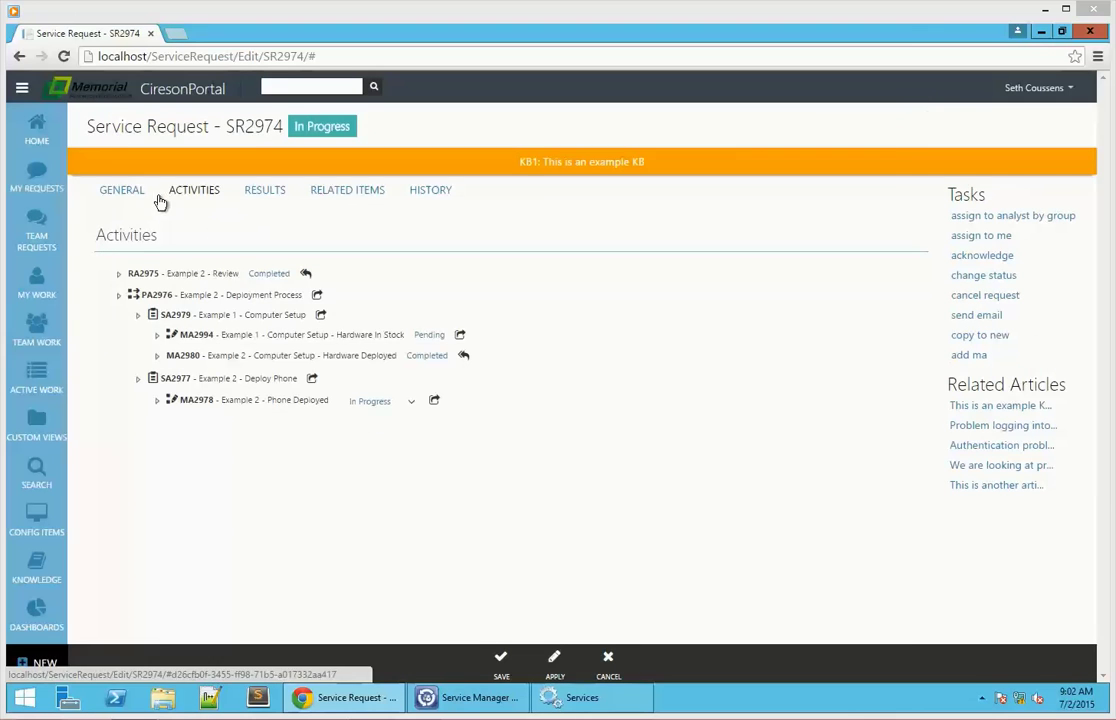
{"action": "left_click", "coordinate": [158, 402]}
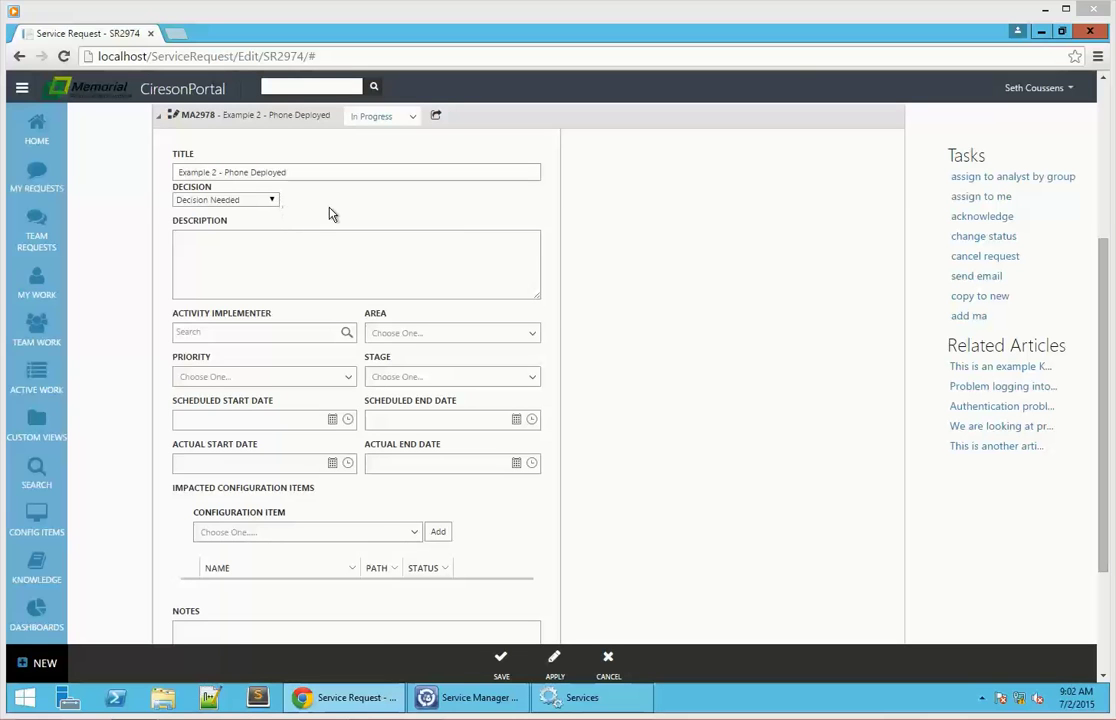
{"action": "scroll", "coordinate": [331, 214], "scroll_direction": "up", "scroll_amount": 3}
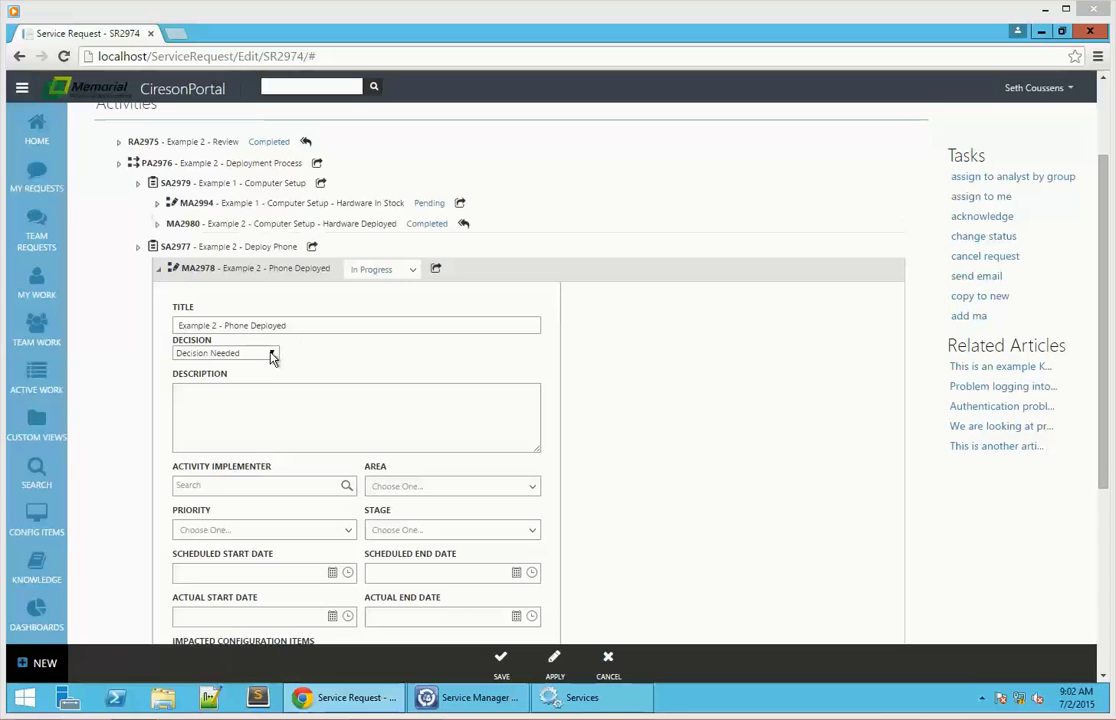
{"action": "left_click", "coordinate": [272, 355]}
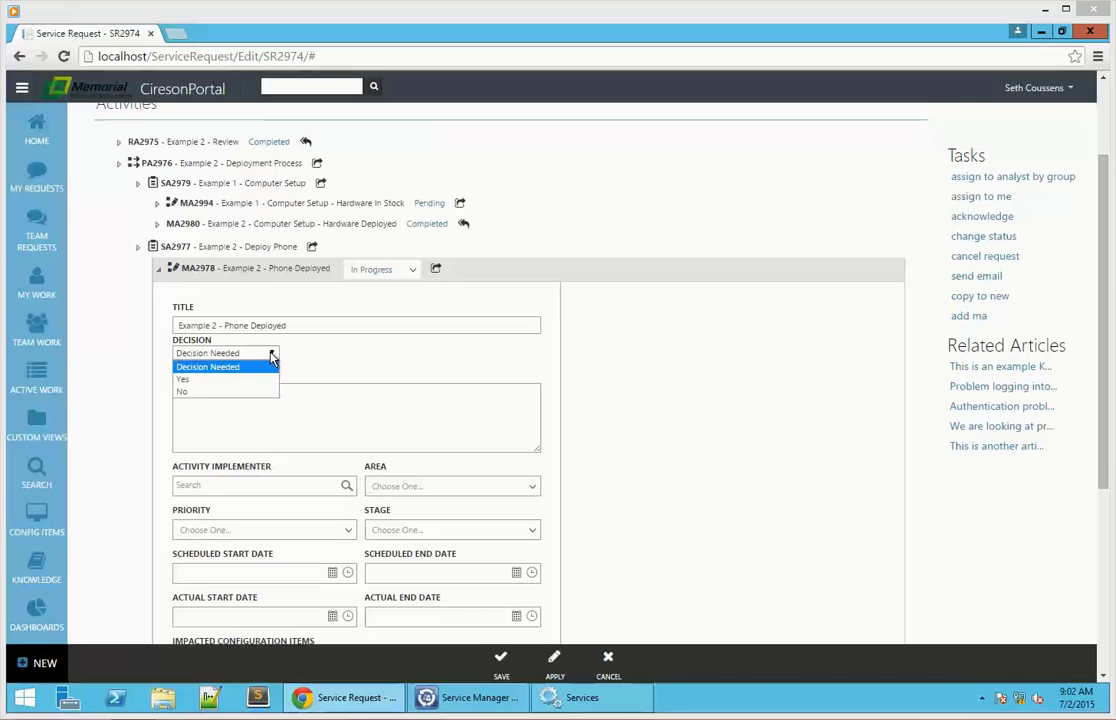
{"action": "left_click", "coordinate": [204, 380]}
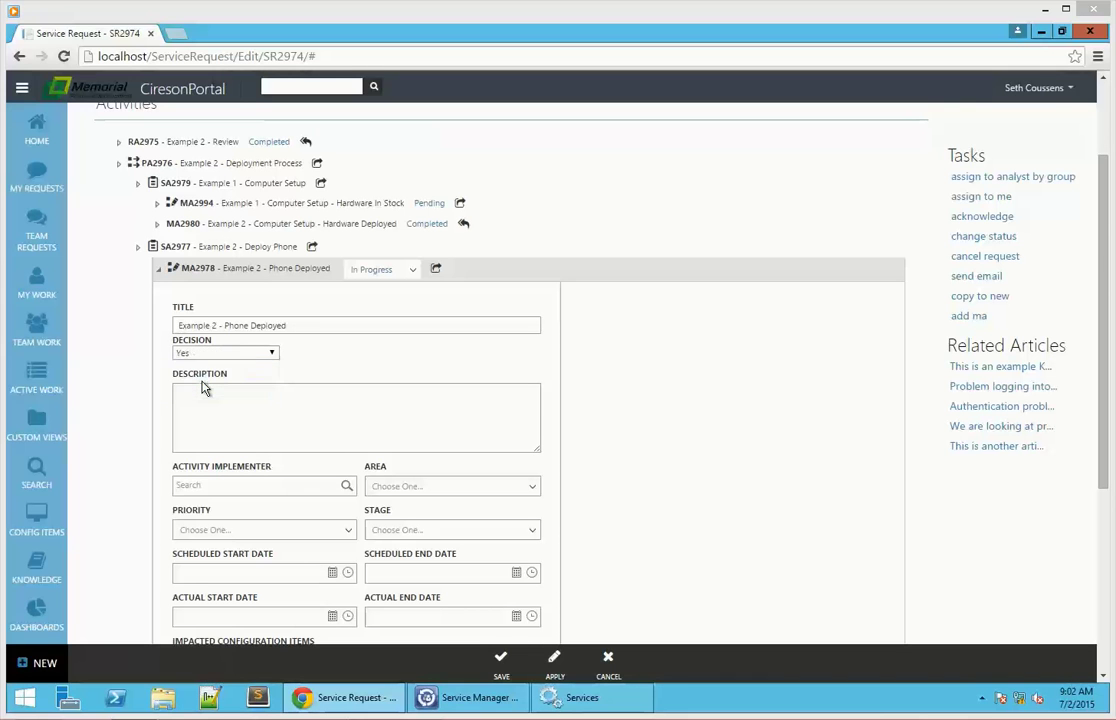
{"action": "left_click", "coordinate": [502, 662]}
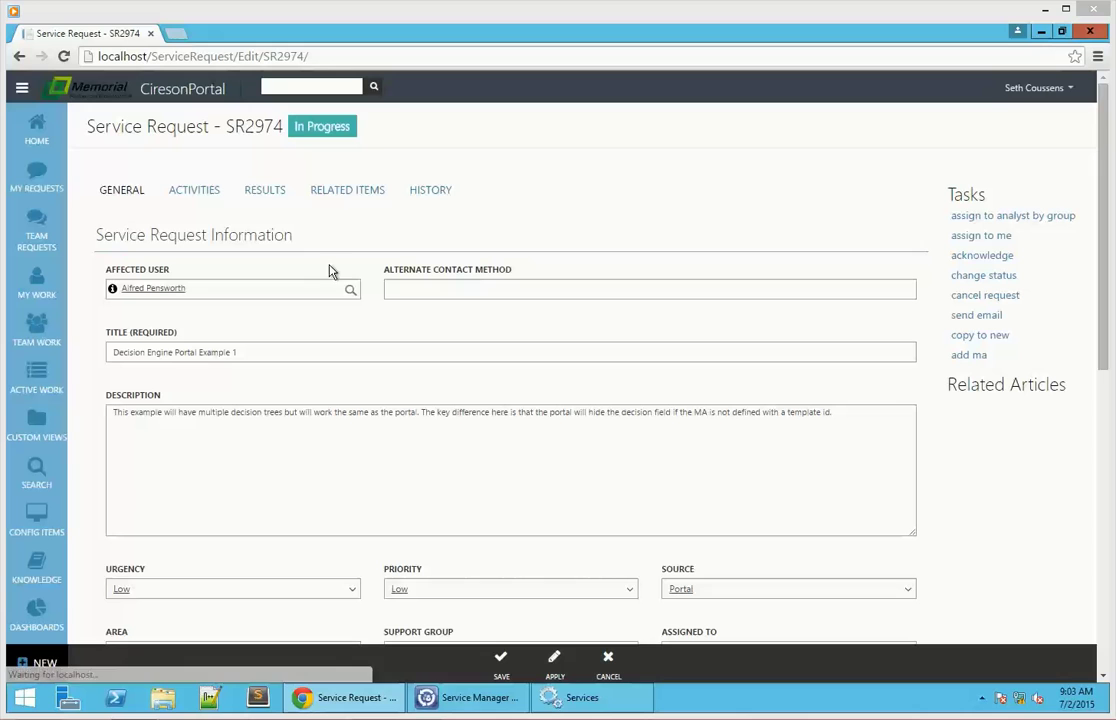
Read MA2980's Decision Engine completion note, then expand MA2994 Hardware In Stock
{"action": "left_click", "coordinate": [210, 197]}
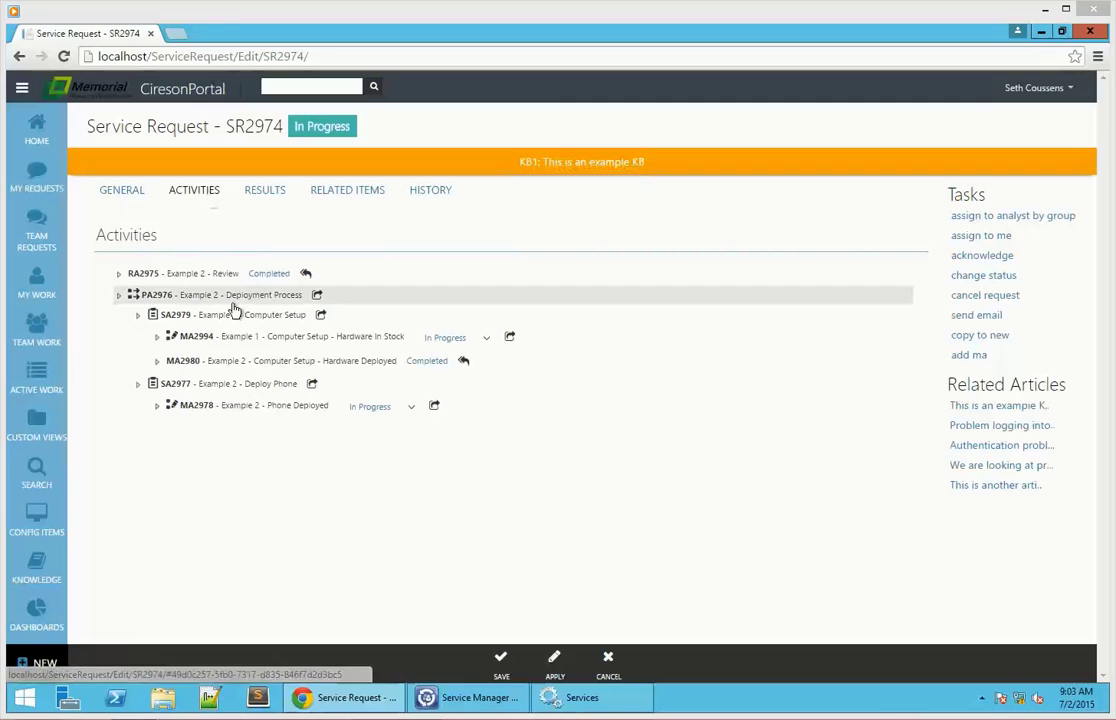
{"action": "left_click", "coordinate": [156, 338]}
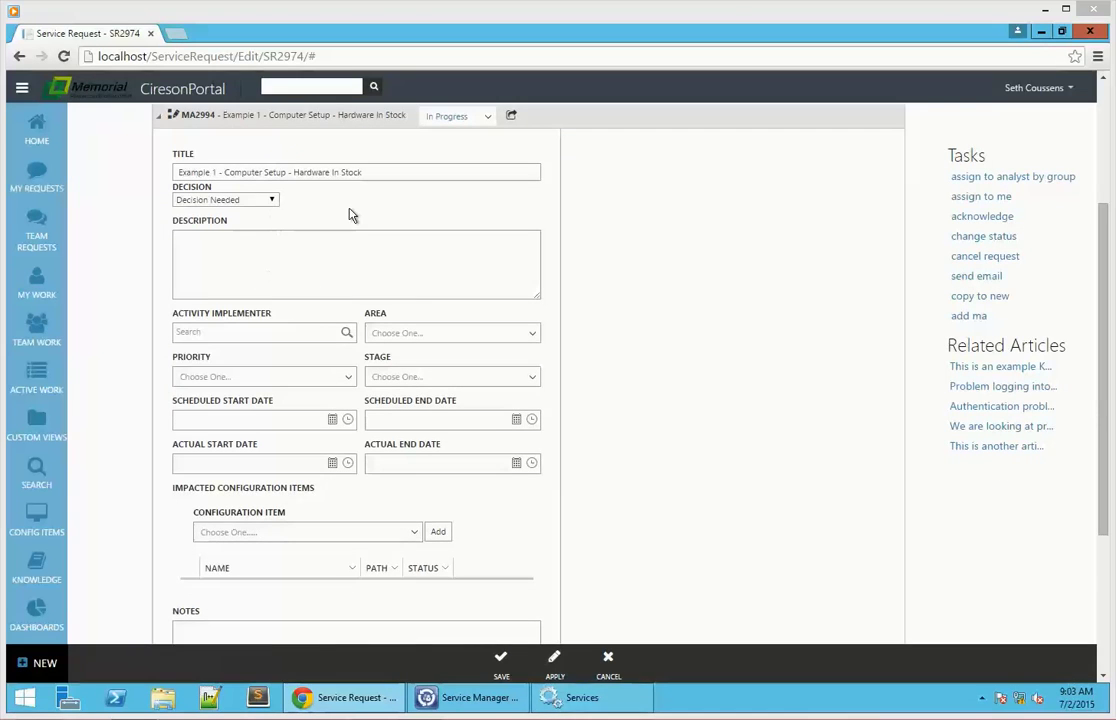
{"action": "scroll", "coordinate": [351, 214], "scroll_direction": "up", "scroll_amount": 2}
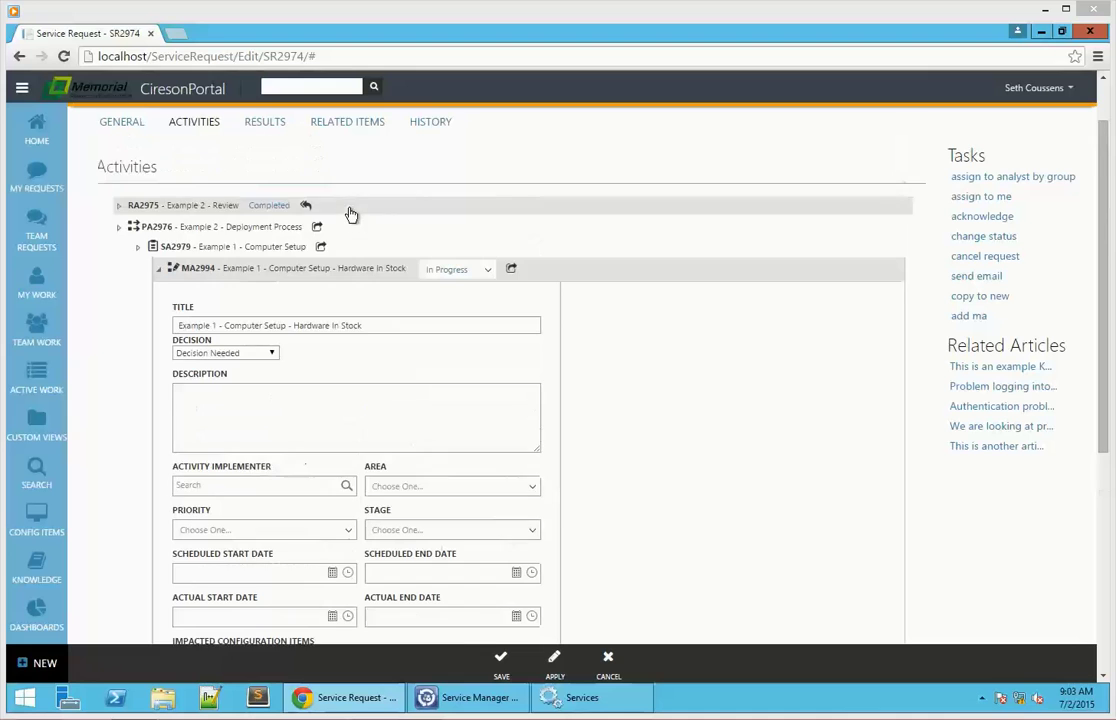
{"action": "left_click", "coordinate": [158, 269]}
{"action": "left_click", "coordinate": [158, 361]}
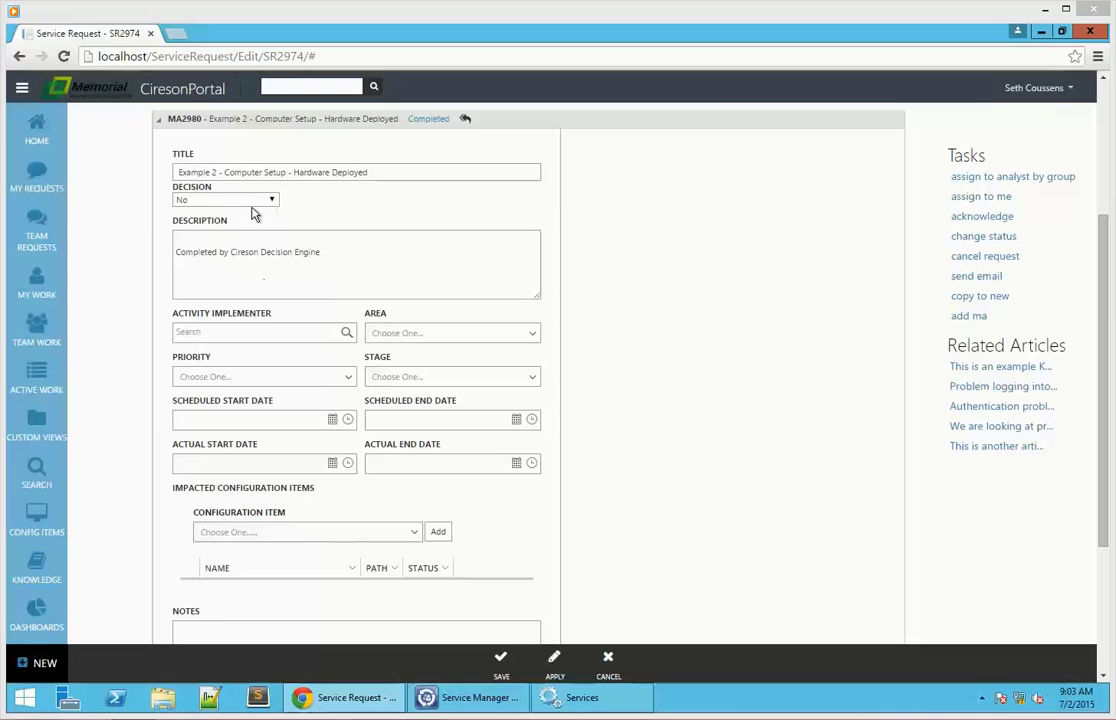
{"action": "left_click_drag", "start_coordinate": [322, 252], "coordinate": [136, 255]}
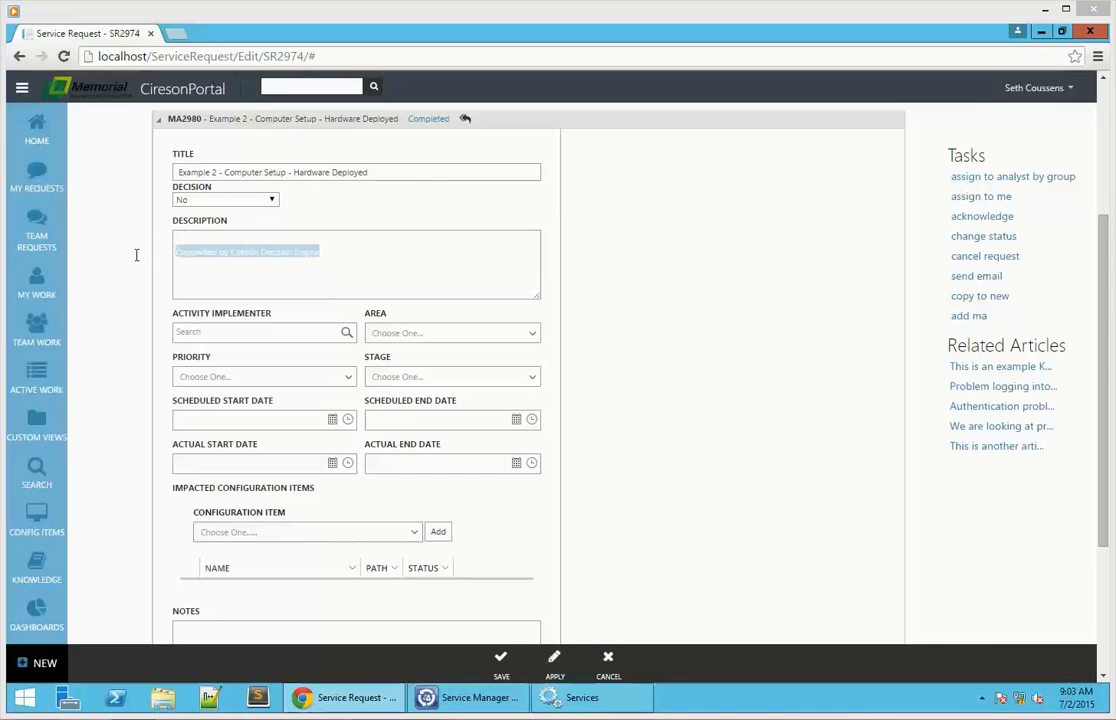
{"action": "left_click", "coordinate": [338, 255]}
{"action": "scroll", "coordinate": [389, 255], "scroll_direction": "up", "scroll_amount": 3}
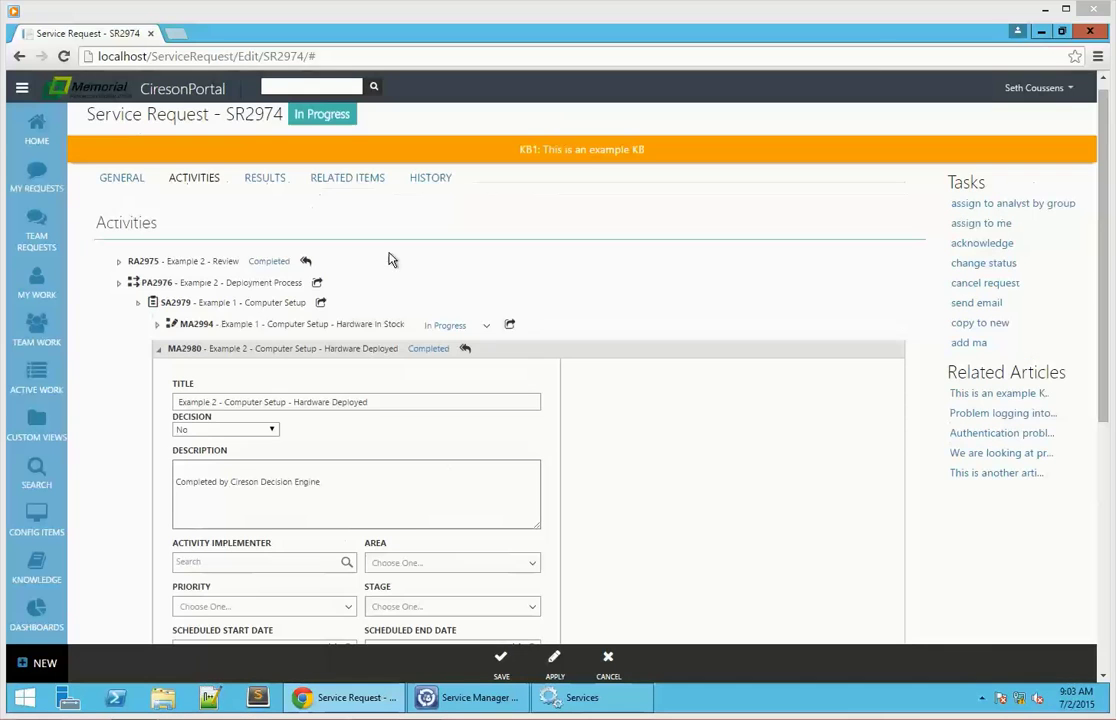
{"action": "left_click", "coordinate": [157, 328]}
{"action": "scroll", "coordinate": [240, 300], "scroll_direction": "down", "scroll_amount": 2}
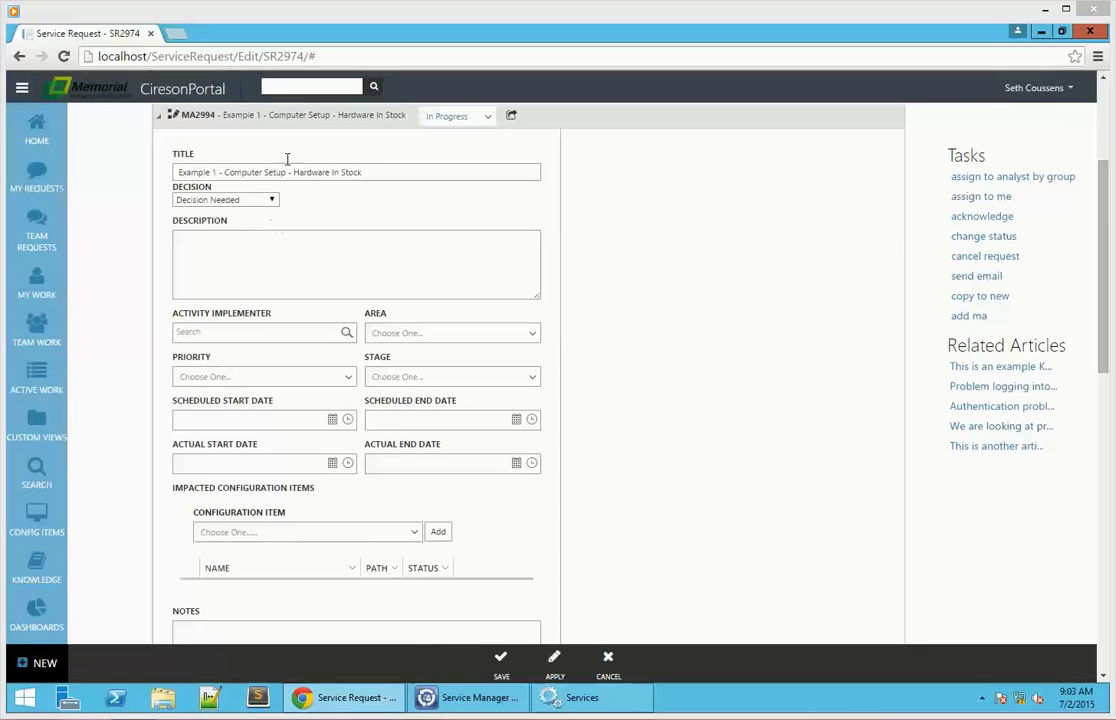
Answer Yes for the MA2994 Hardware In Stock decision
{"action": "left_click", "coordinate": [274, 204]}
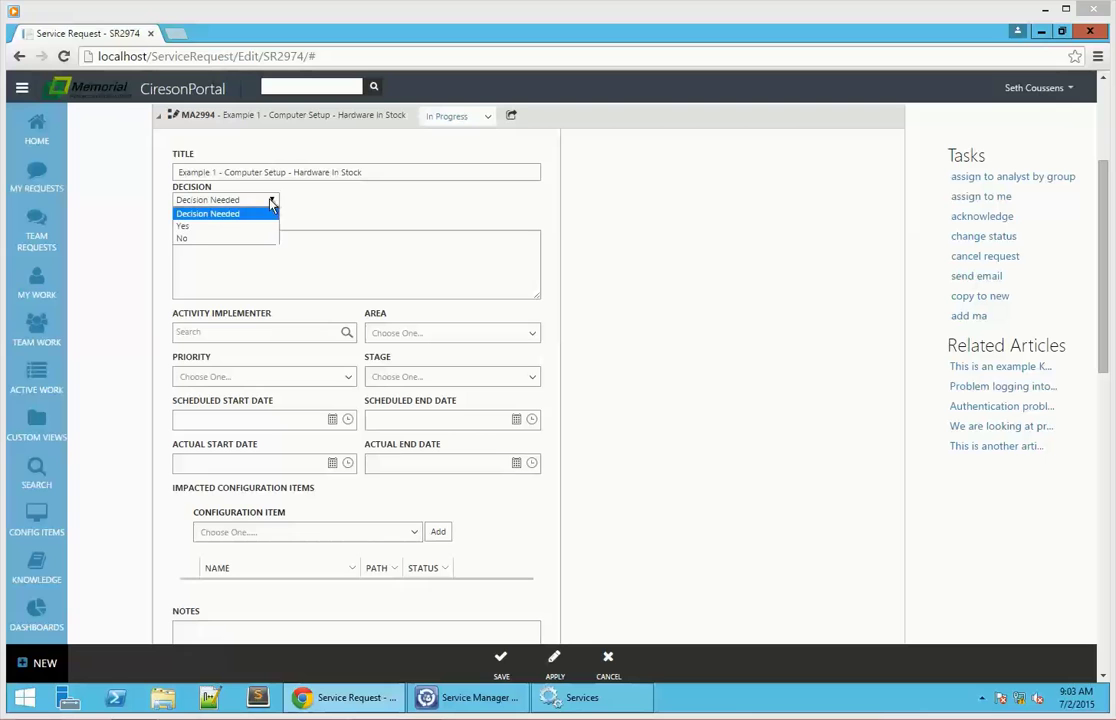
{"action": "left_click", "coordinate": [205, 228]}
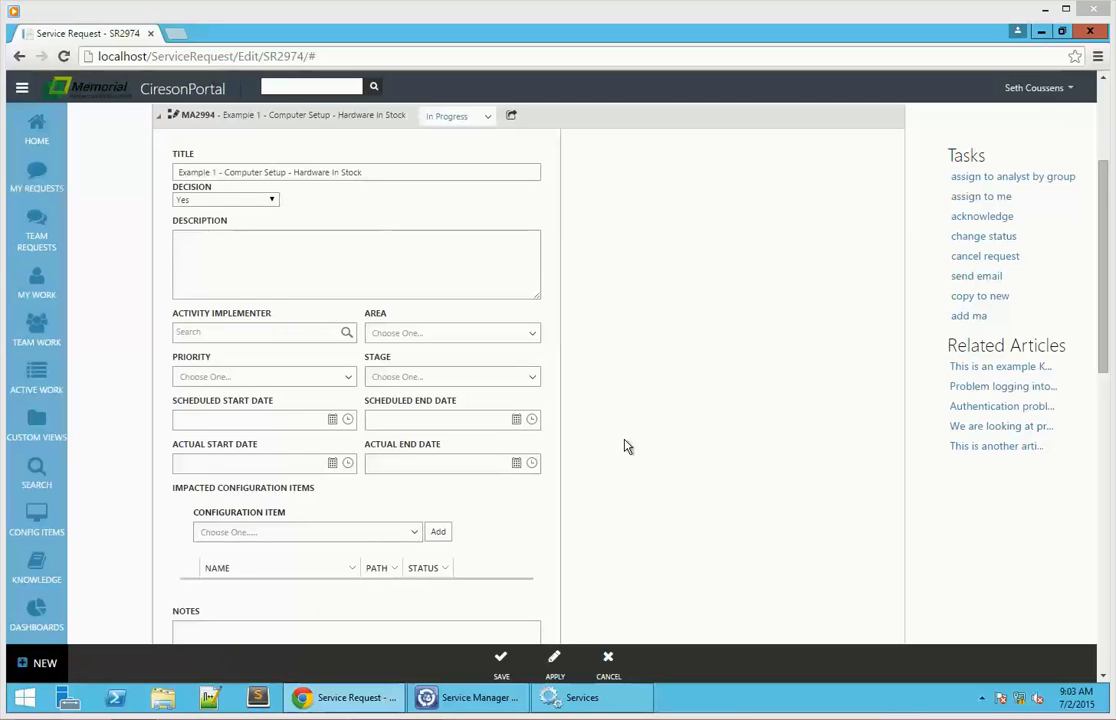
{"action": "scroll", "coordinate": [615, 435], "scroll_direction": "down", "scroll_amount": 5}
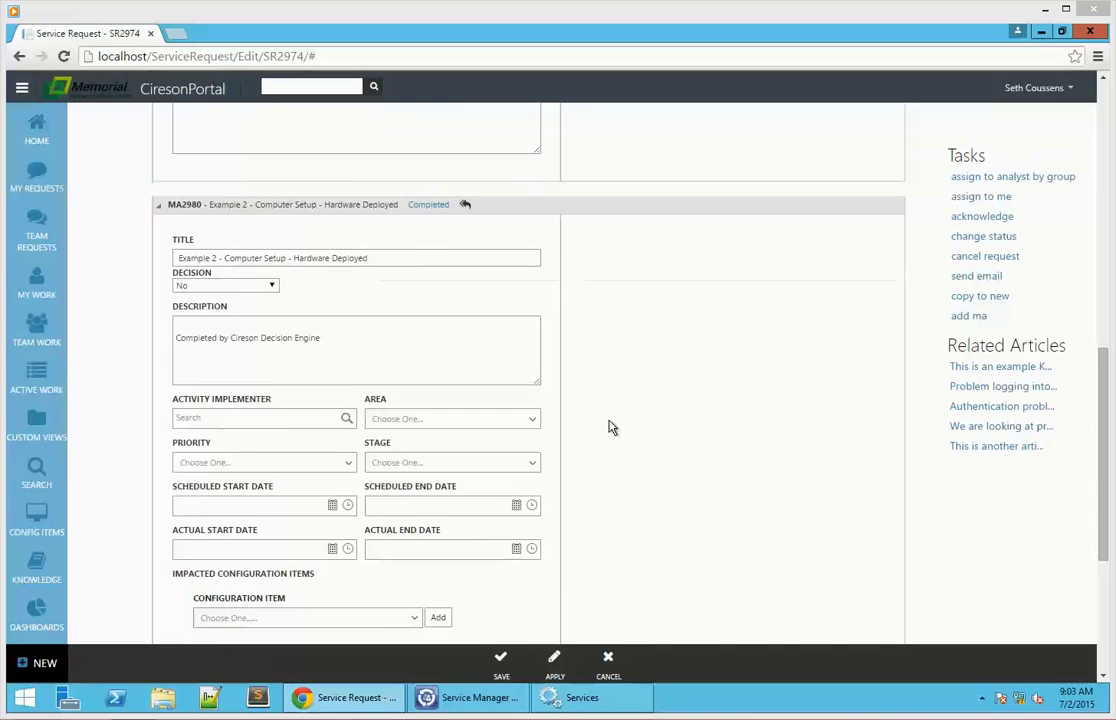
{"action": "scroll", "coordinate": [608, 428], "scroll_direction": "down", "scroll_amount": 3}
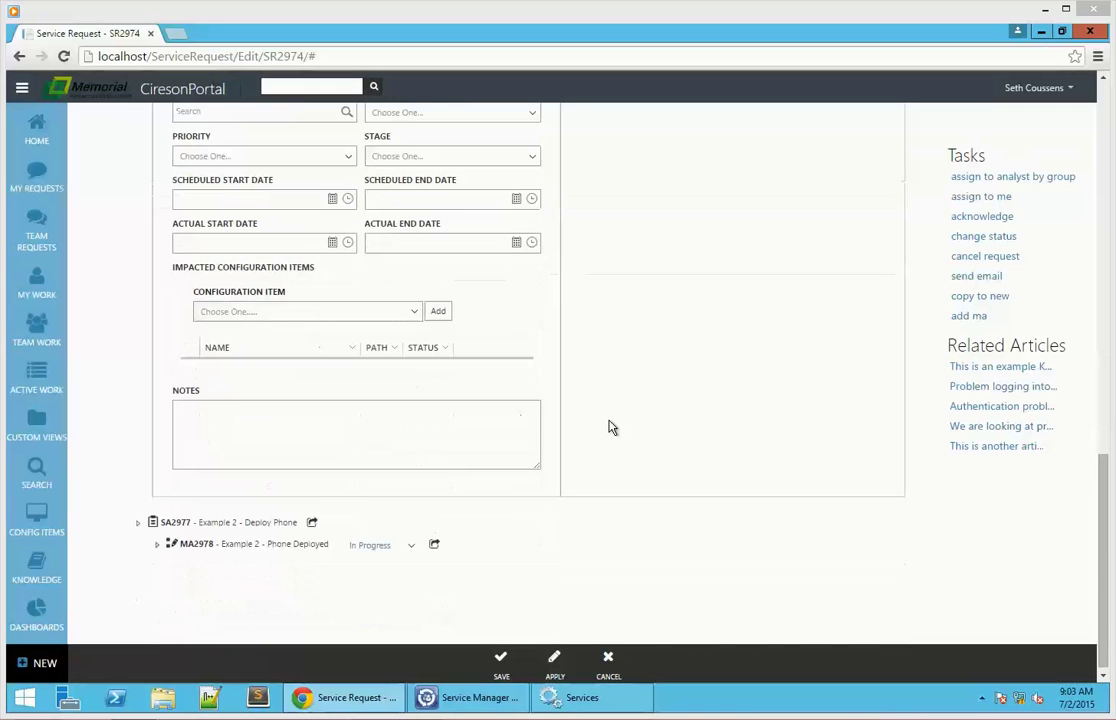
Set MA2978 Phone Deployed's decision to Yes and save SR2974
{"action": "left_click", "coordinate": [157, 541]}
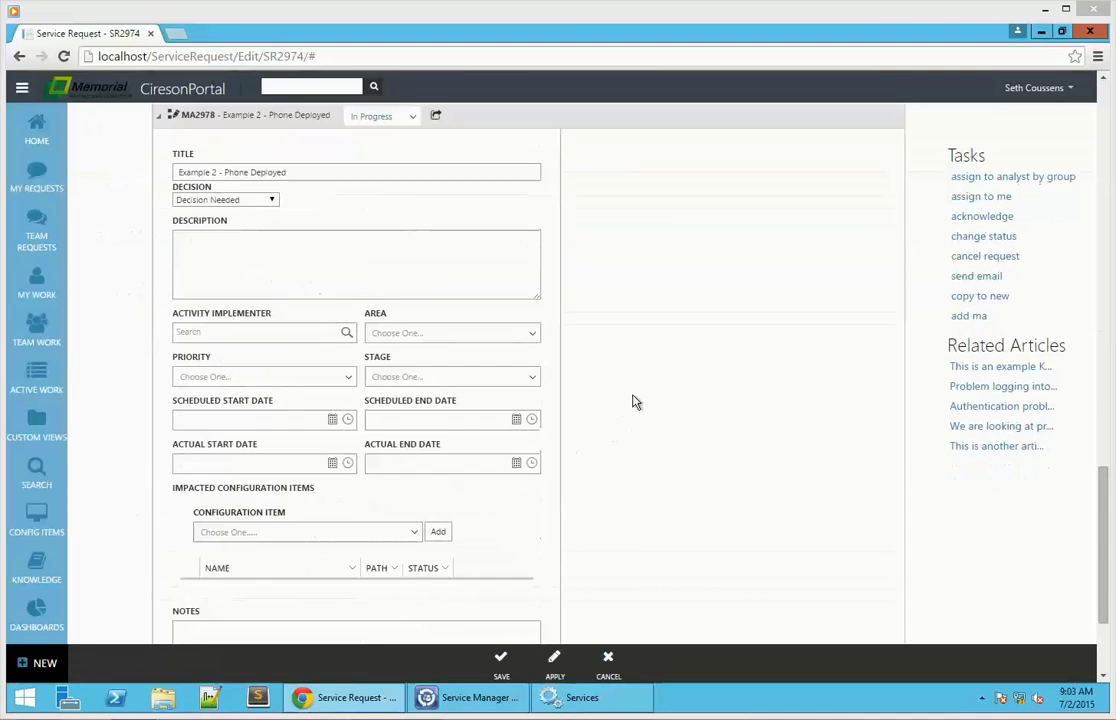
{"action": "scroll", "coordinate": [630, 401], "scroll_direction": "down", "scroll_amount": 2}
{"action": "scroll", "coordinate": [630, 399], "scroll_direction": "up", "scroll_amount": 4}
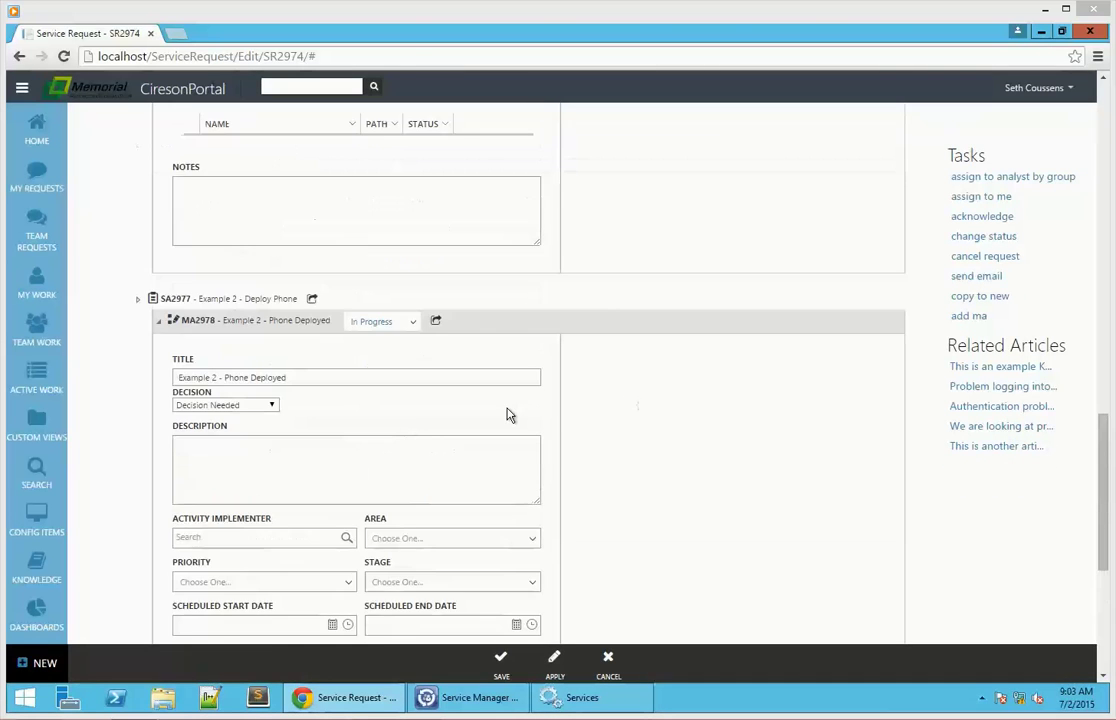
{"action": "left_click", "coordinate": [274, 410]}
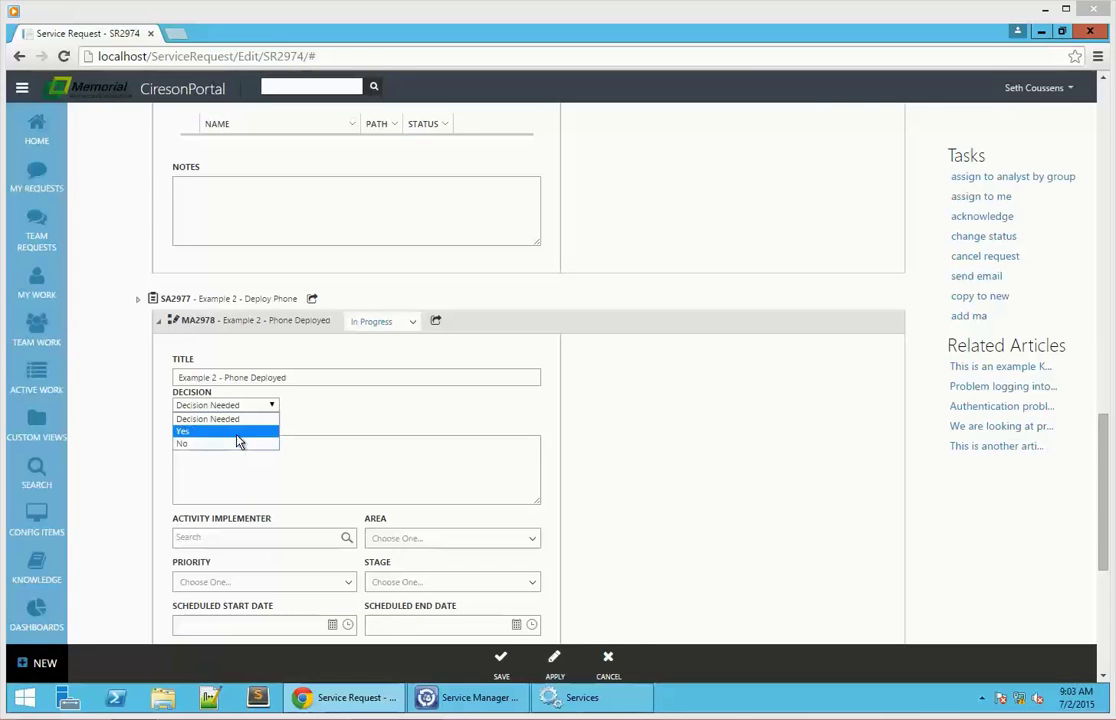
{"action": "left_click", "coordinate": [239, 441]}
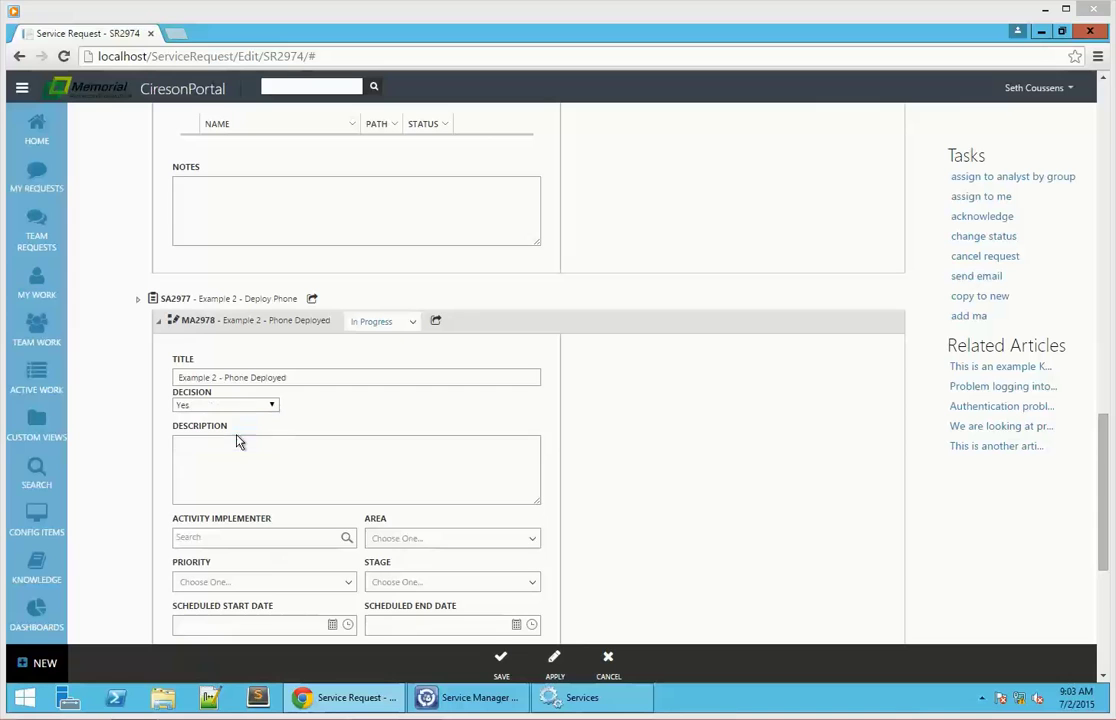
{"action": "left_click", "coordinate": [501, 665]}
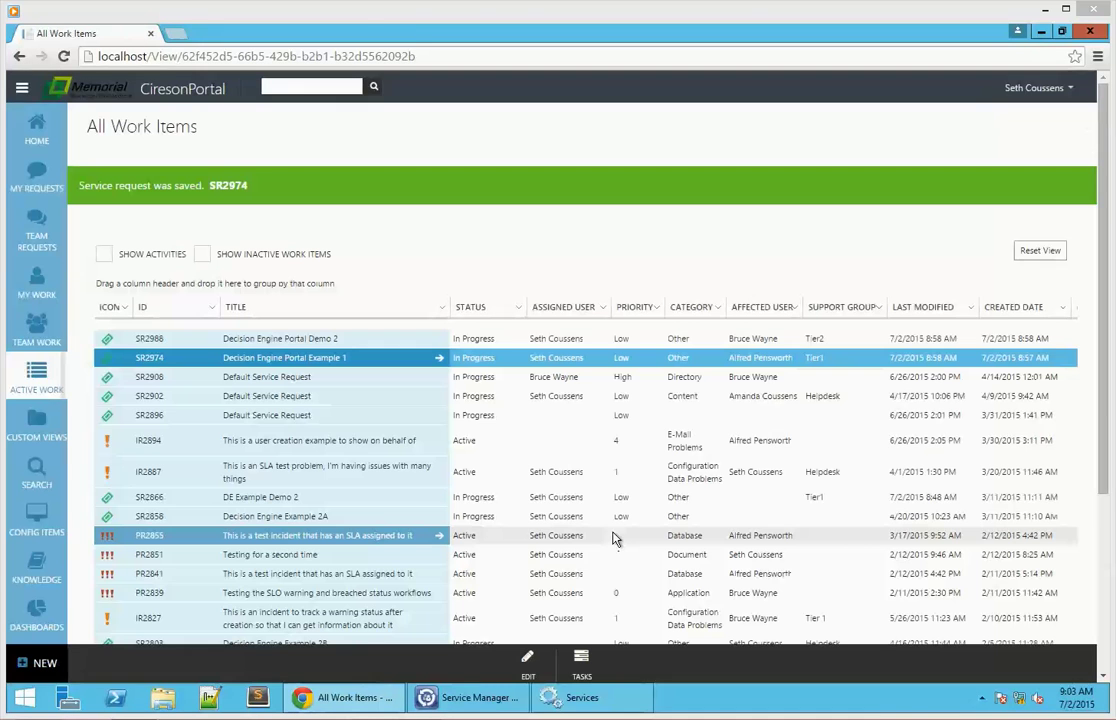
Open SR2988's activities and answer Yes for MA2990 Hardware Deployed
{"action": "left_click", "coordinate": [297, 340]}
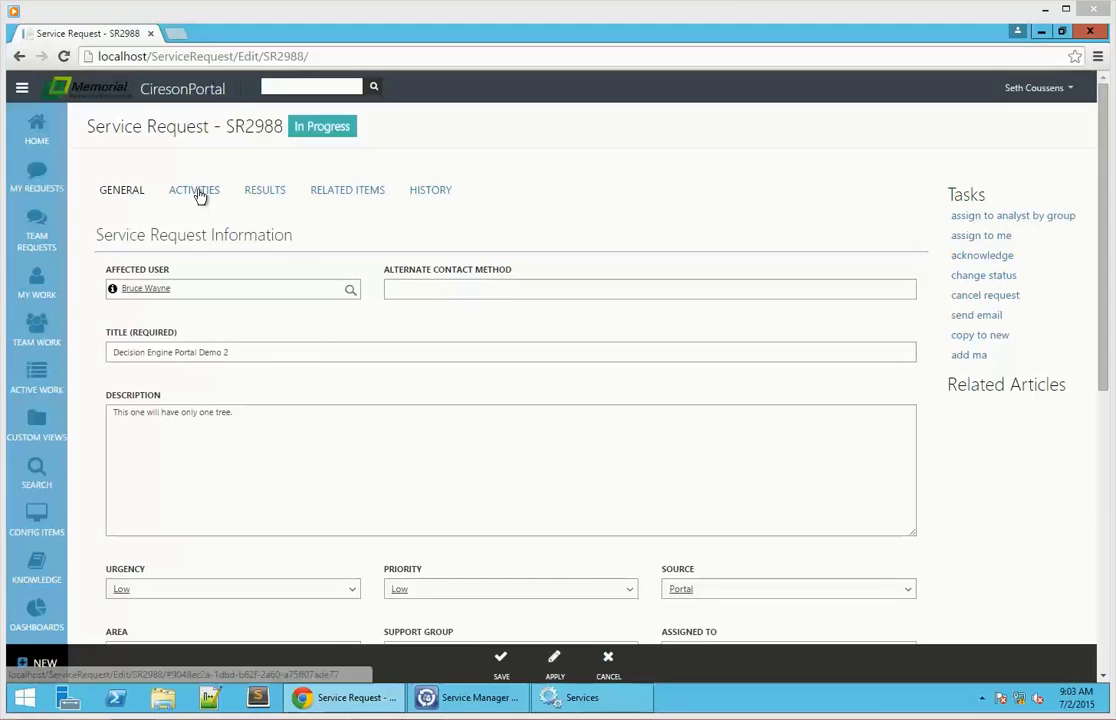
{"action": "left_click", "coordinate": [197, 191]}
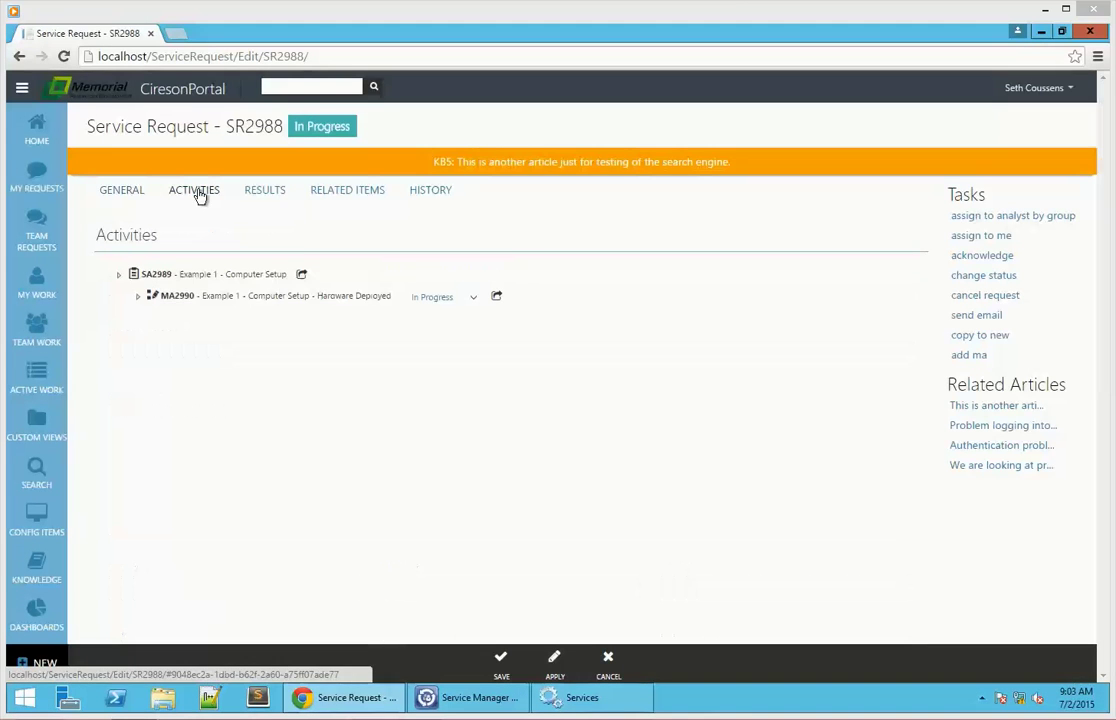
{"action": "left_click", "coordinate": [140, 298]}
{"action": "scroll", "coordinate": [262, 228], "scroll_direction": "down", "scroll_amount": 2}
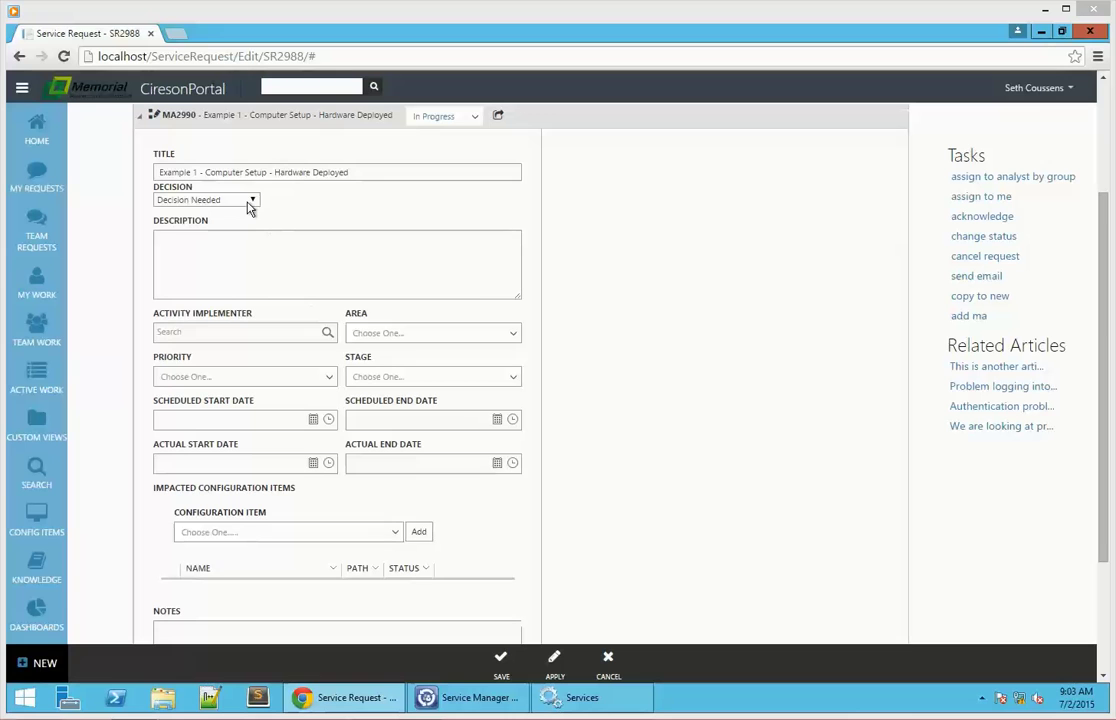
{"action": "left_click", "coordinate": [250, 201]}
{"action": "left_click", "coordinate": [203, 229]}
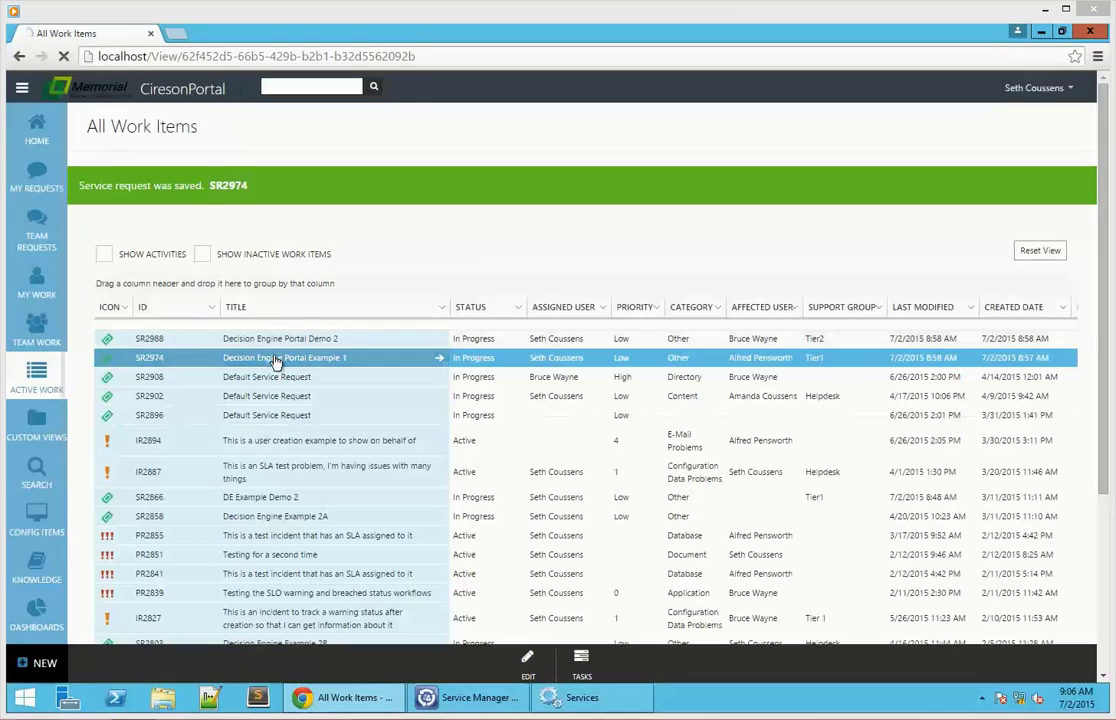
Open SR2974's activities and mark MA2996 Setup Phone in Call System Completed without a comment
{"action": "left_click", "coordinate": [274, 358]}
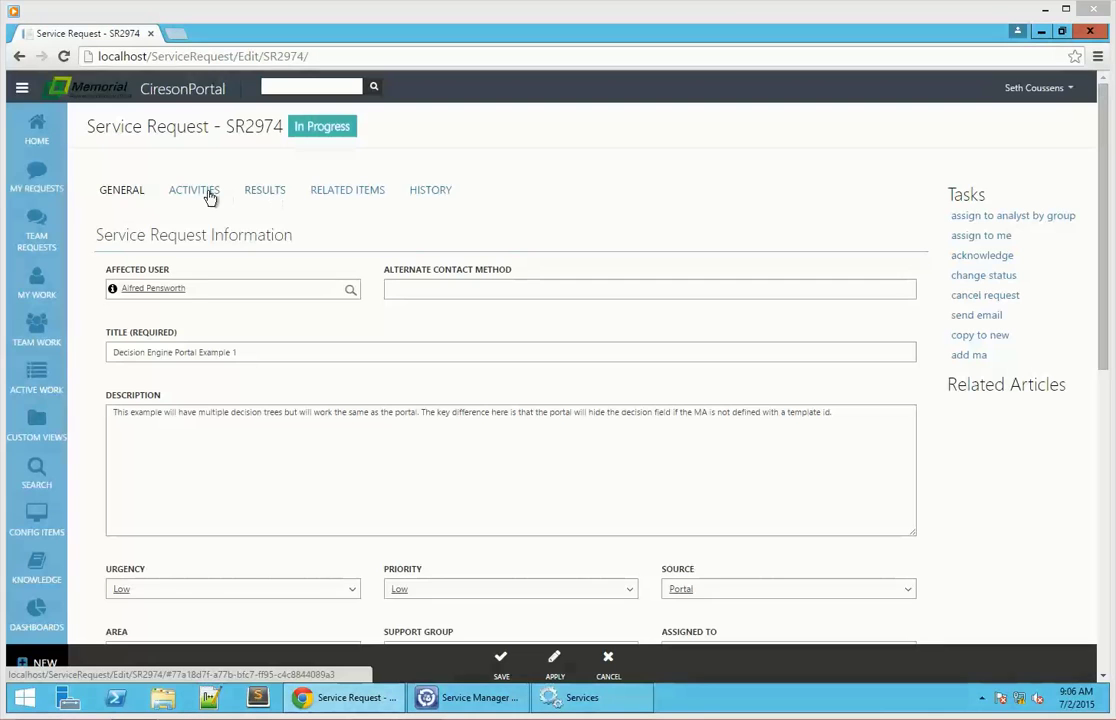
{"action": "left_click", "coordinate": [208, 195]}
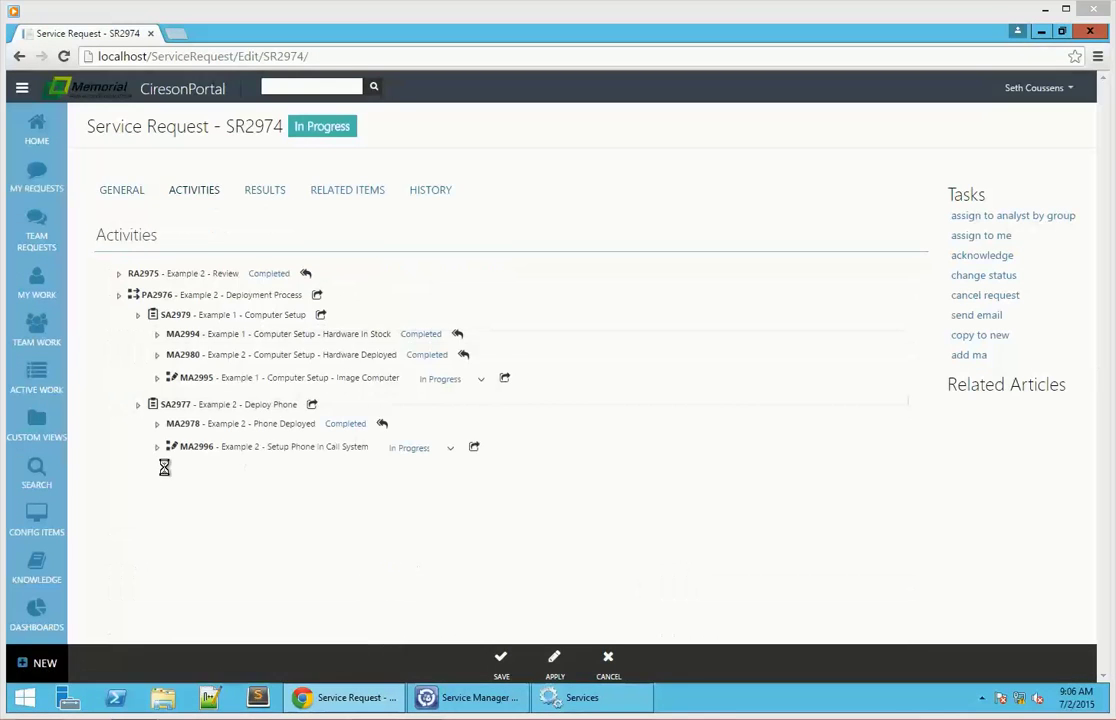
{"action": "left_click", "coordinate": [448, 452]}
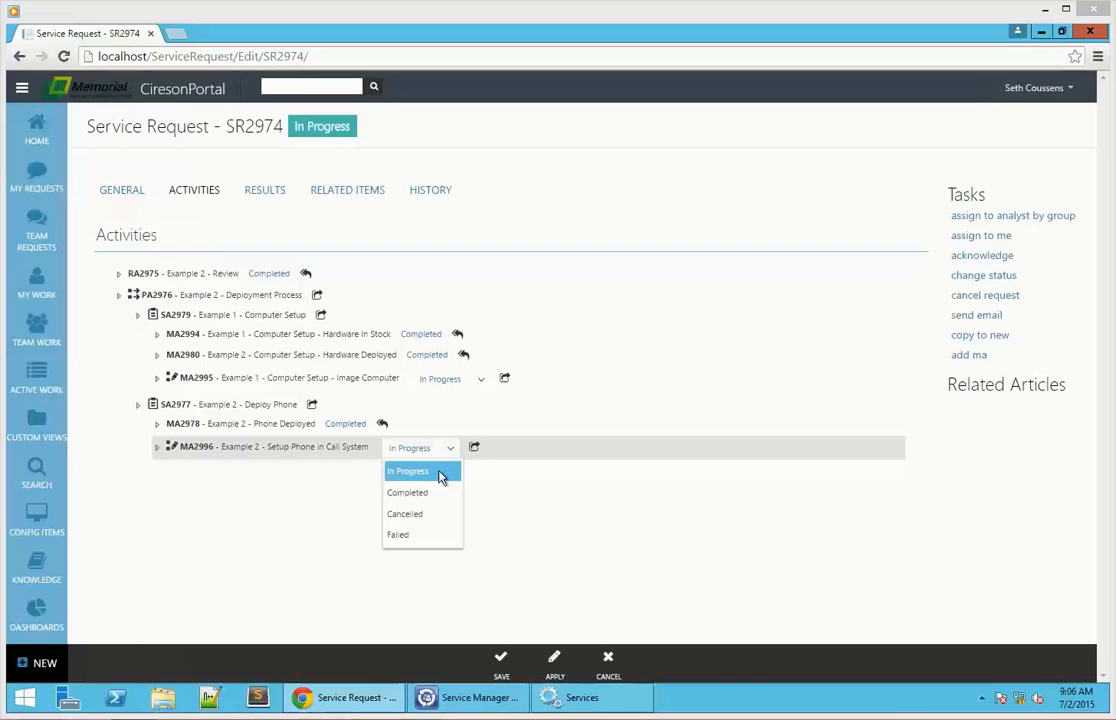
{"action": "left_click", "coordinate": [428, 490]}
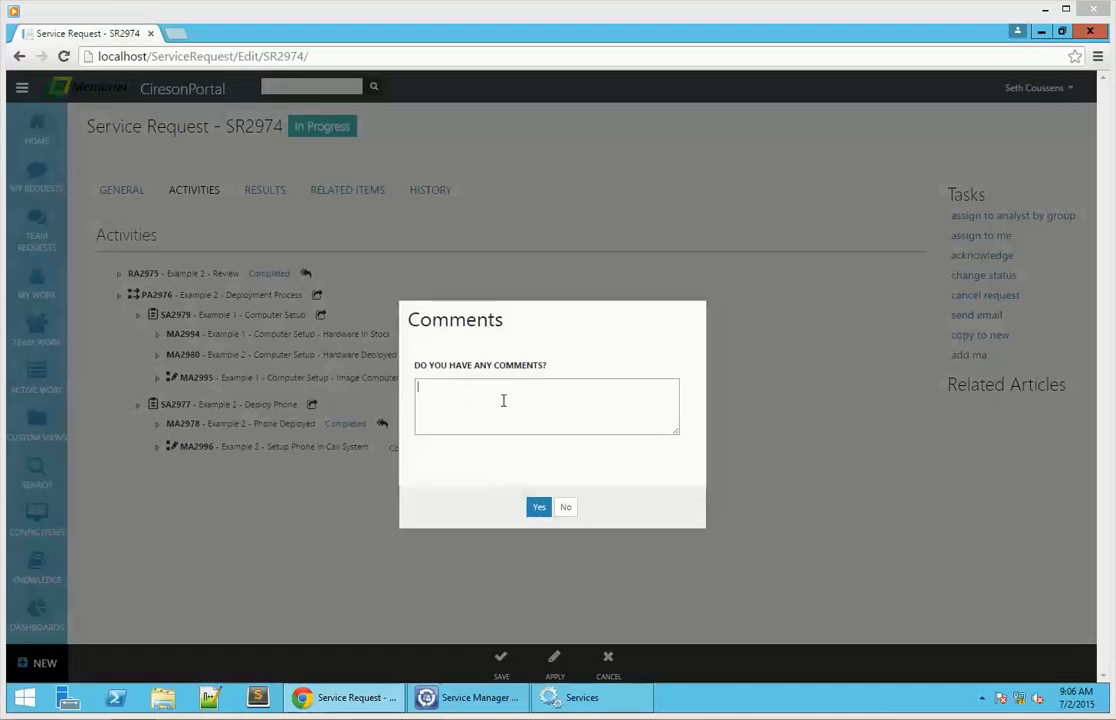
{"action": "left_click", "coordinate": [566, 510]}
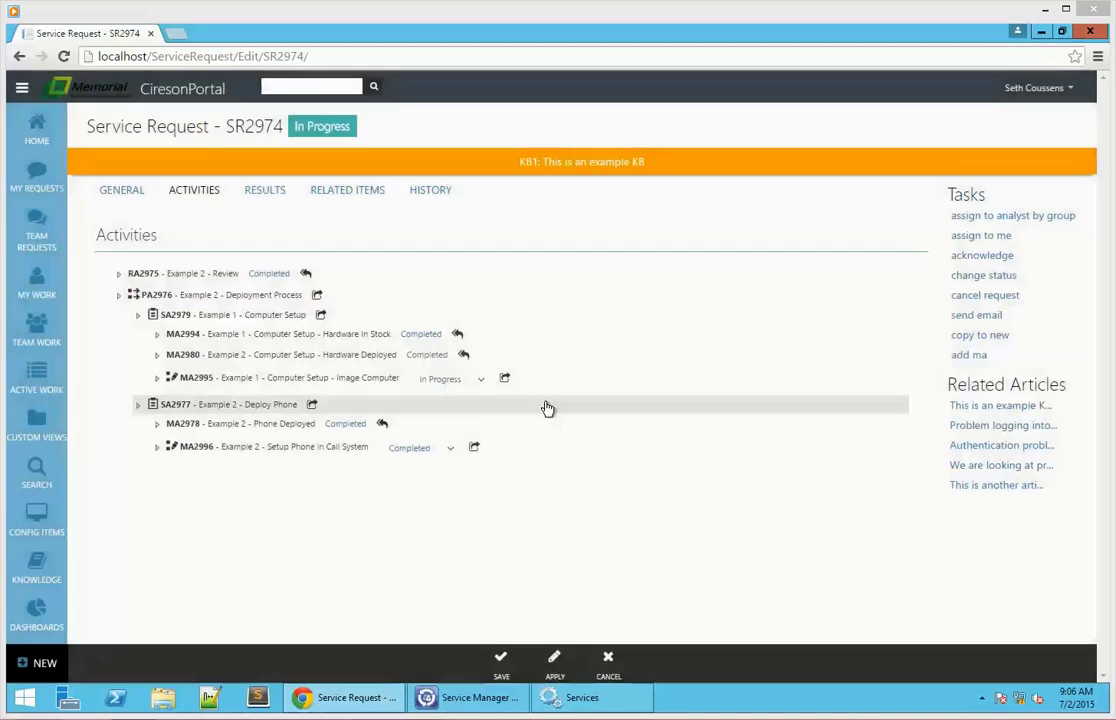
Mark MA2995 Image Computer Completed without a comment and save SR2974
{"action": "left_click", "coordinate": [476, 382]}
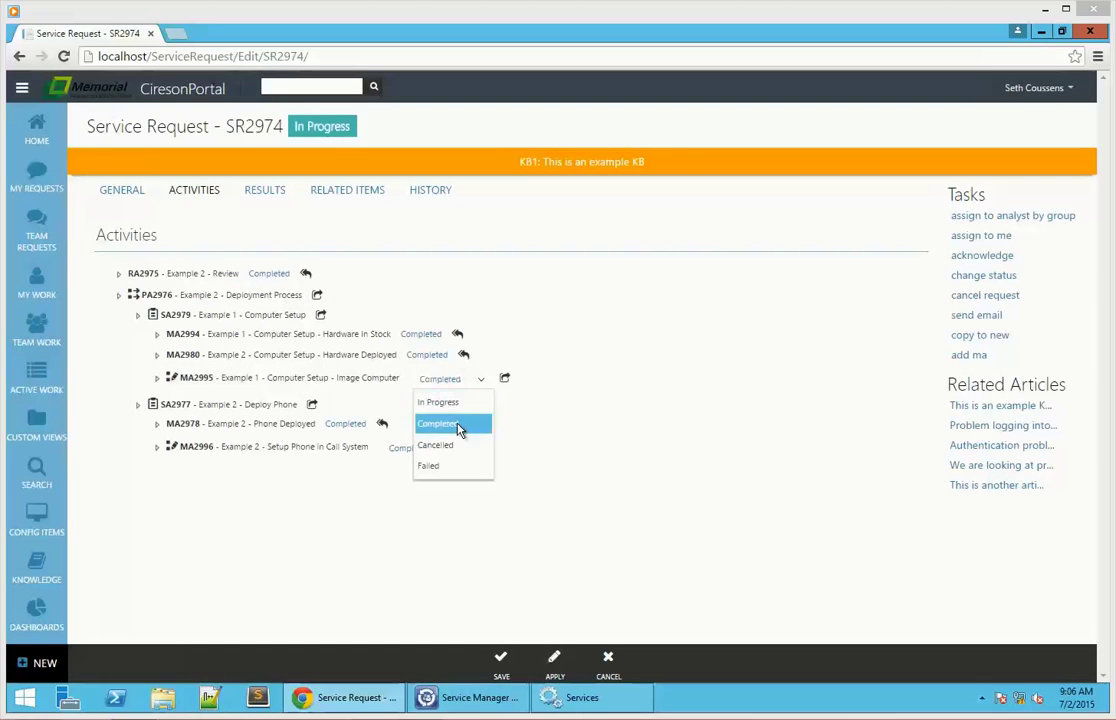
{"action": "left_click", "coordinate": [456, 425]}
{"action": "left_click", "coordinate": [568, 510]}
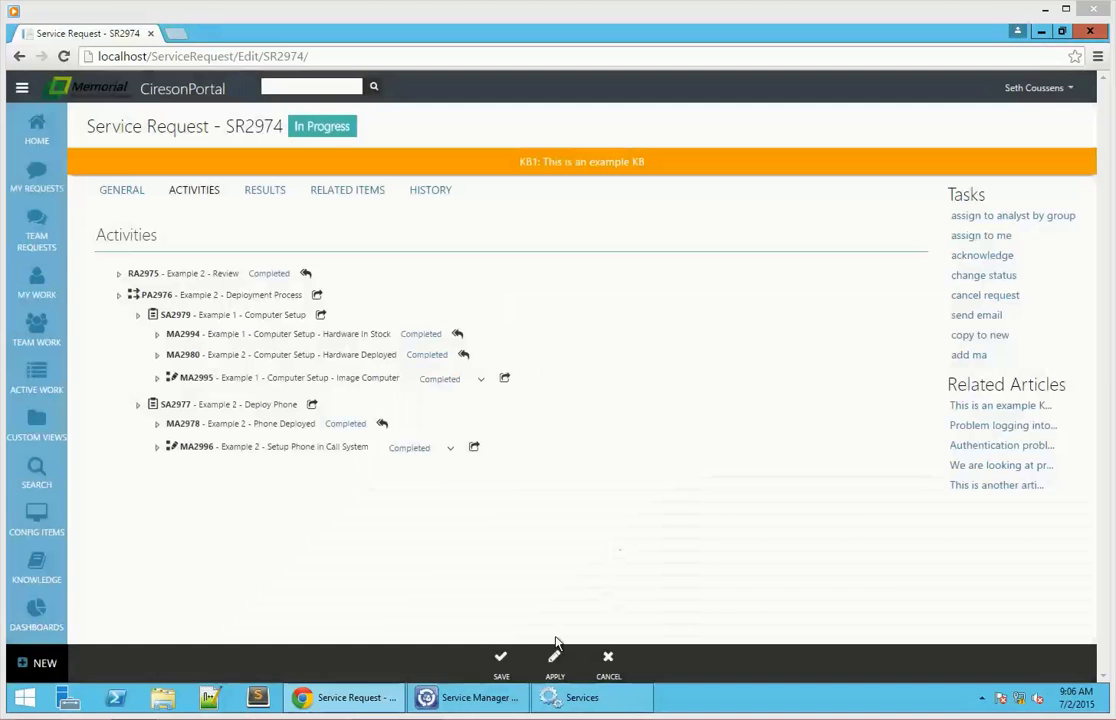
{"action": "left_click", "coordinate": [501, 660]}
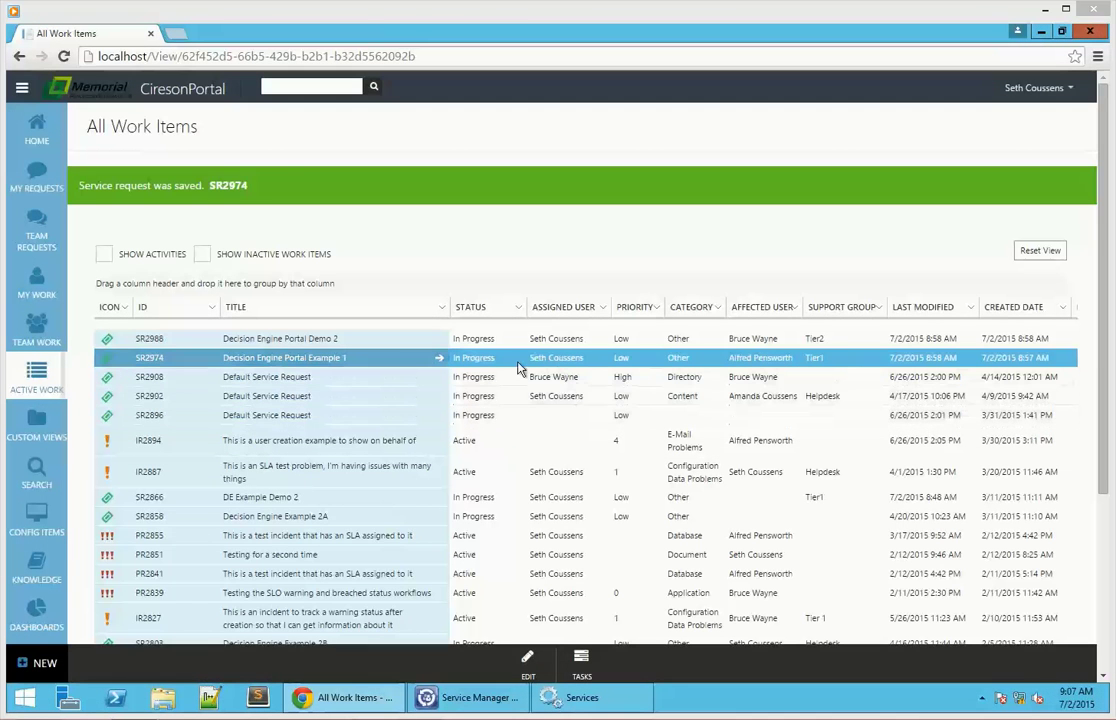
Check MA2990 Hardware Deployed's decision on SR2988, save the request, and return to its activities
{"action": "left_click", "coordinate": [325, 342]}
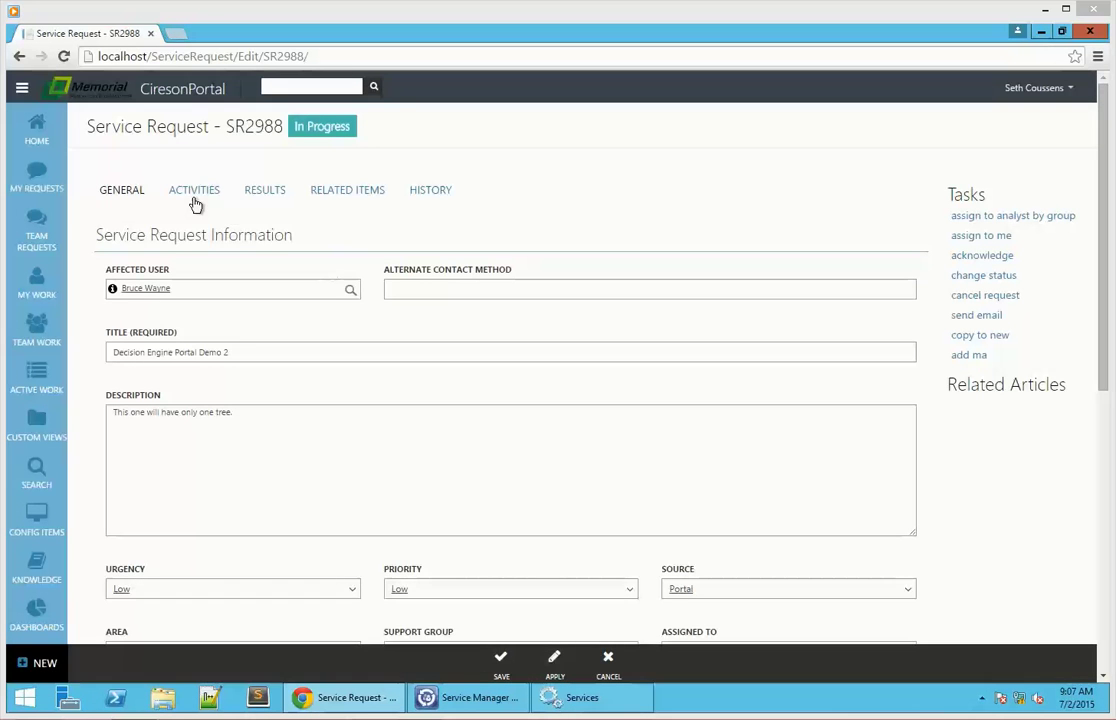
{"action": "left_click", "coordinate": [195, 196]}
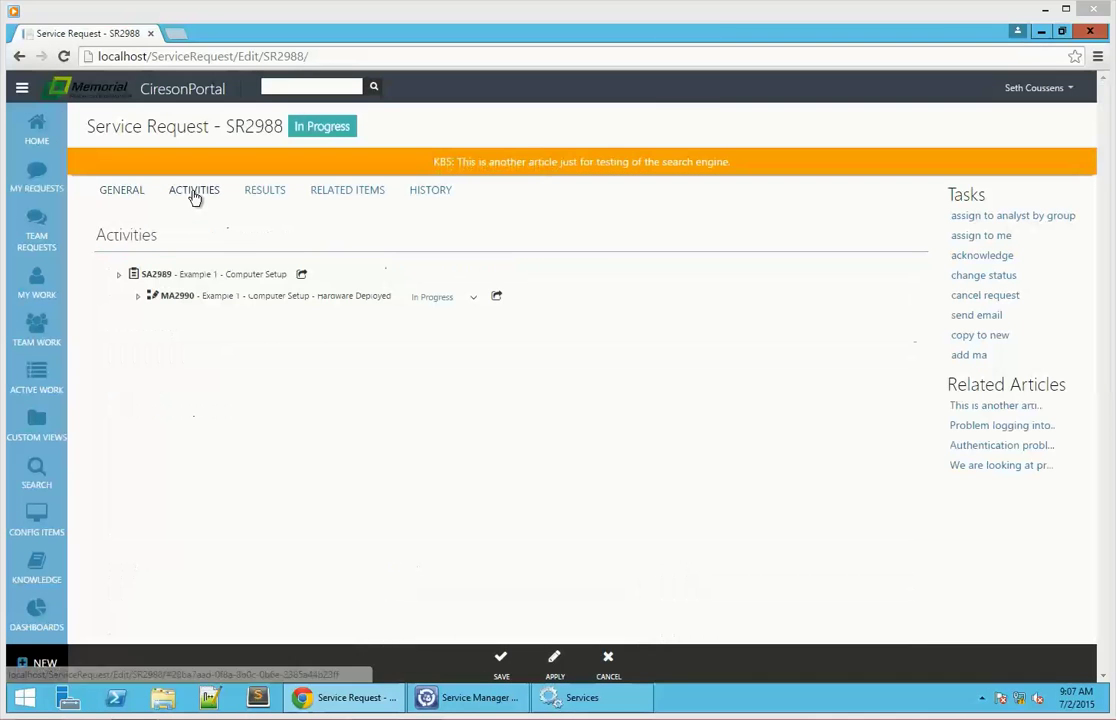
{"action": "left_click", "coordinate": [140, 299]}
{"action": "scroll", "coordinate": [142, 301], "scroll_direction": "down", "scroll_amount": 2}
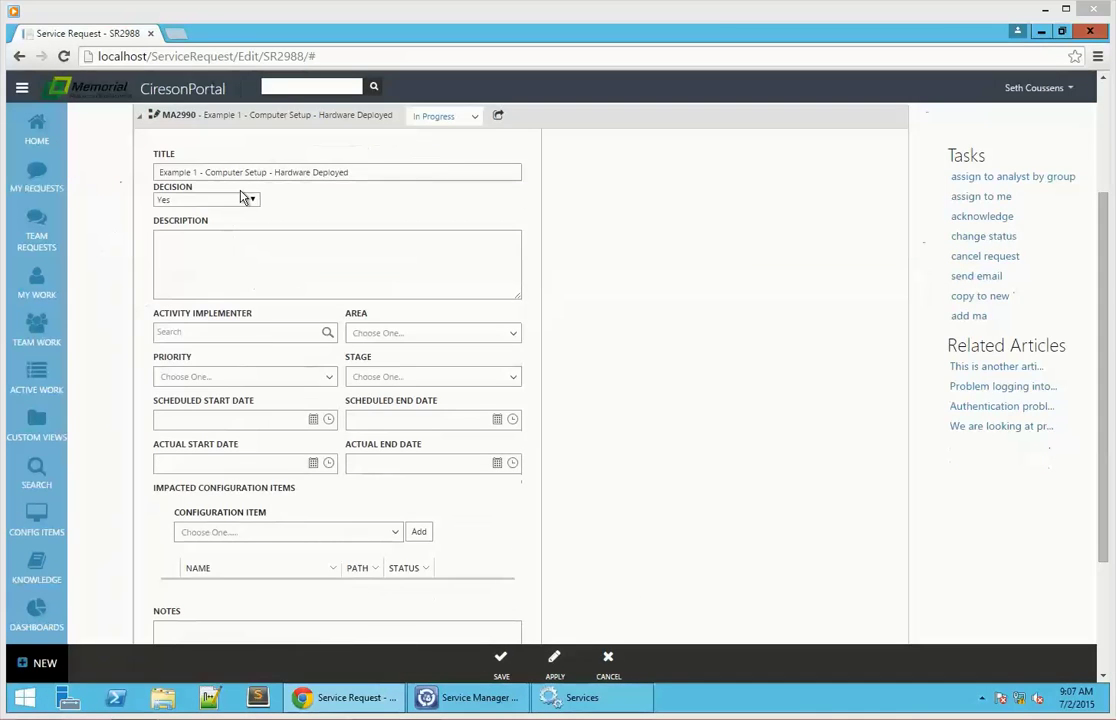
{"action": "scroll", "coordinate": [580, 232], "scroll_direction": "up", "scroll_amount": 2}
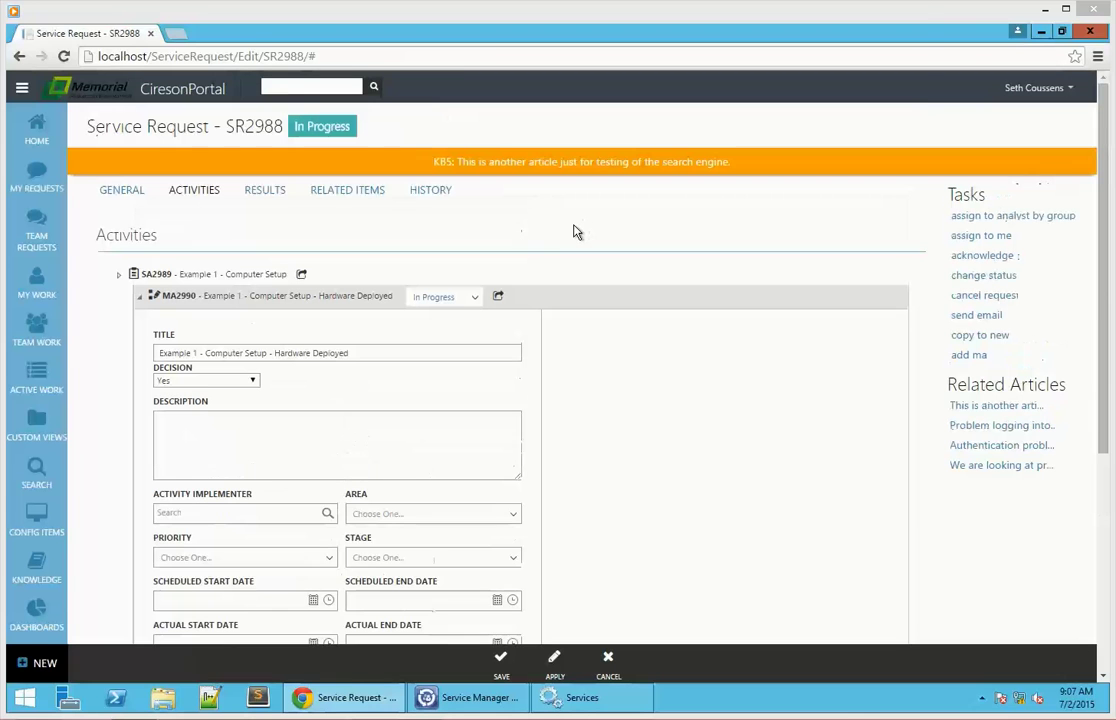
{"action": "left_click", "coordinate": [140, 301]}
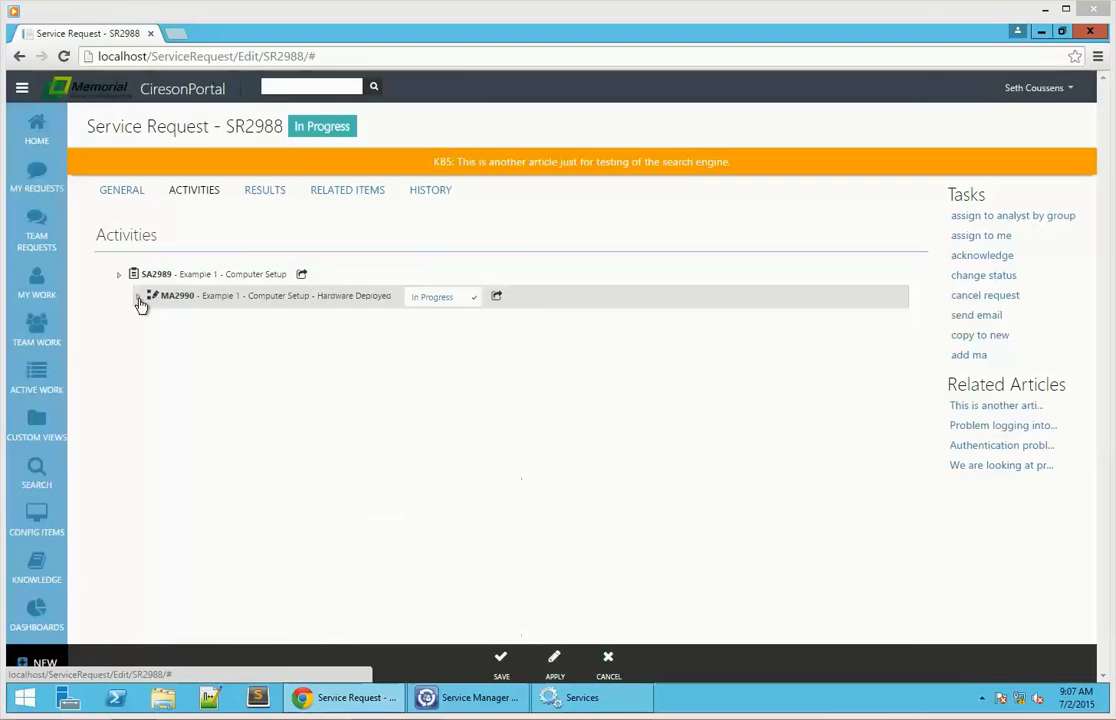
{"action": "left_click", "coordinate": [501, 660]}
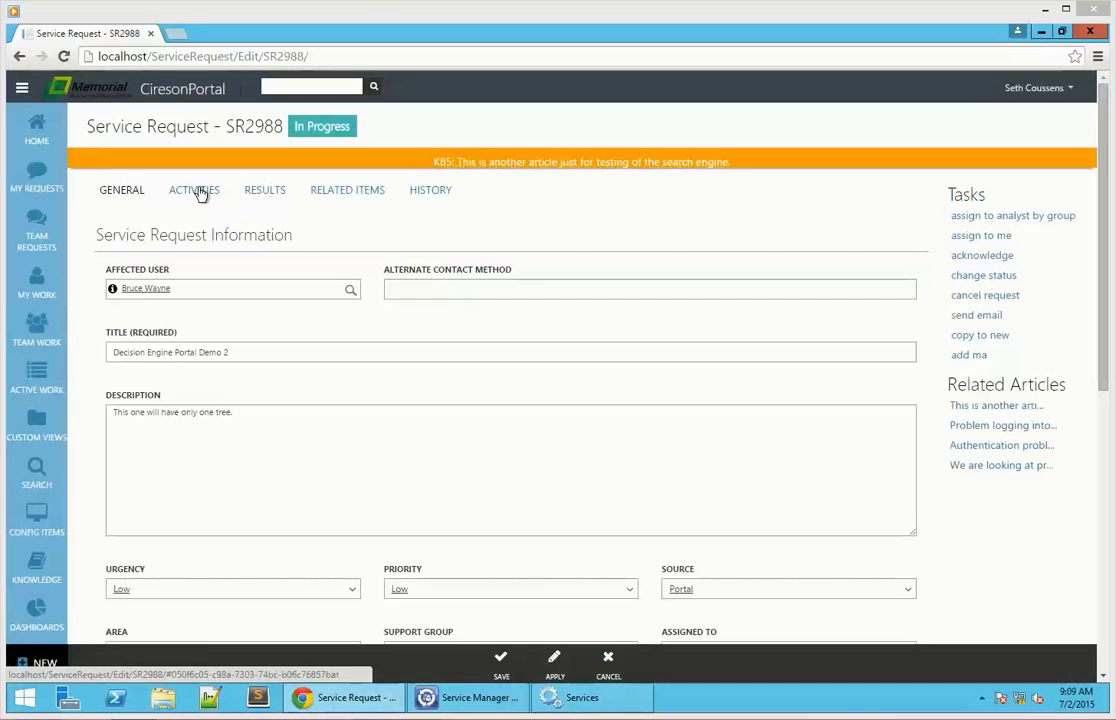
{"action": "left_click", "coordinate": [200, 192]}
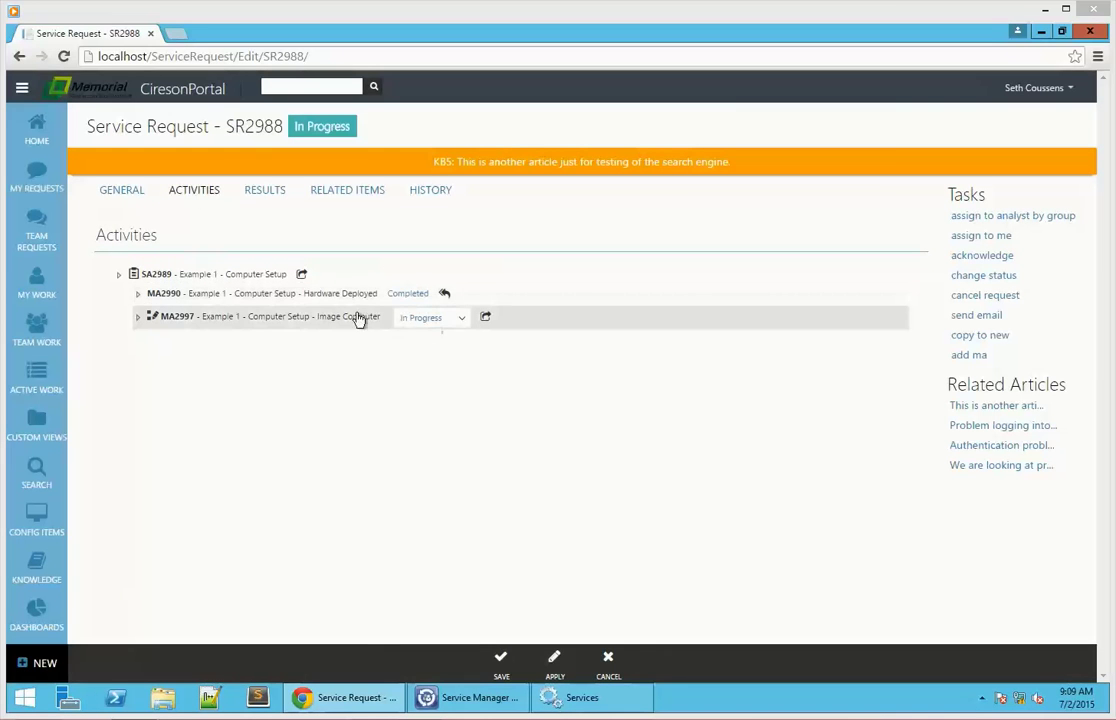
Note in MA2997's description that it's a standard activity without a decision field
{"action": "left_click", "coordinate": [139, 322]}
{"action": "scroll", "coordinate": [279, 381], "scroll_direction": "down", "scroll_amount": 2}
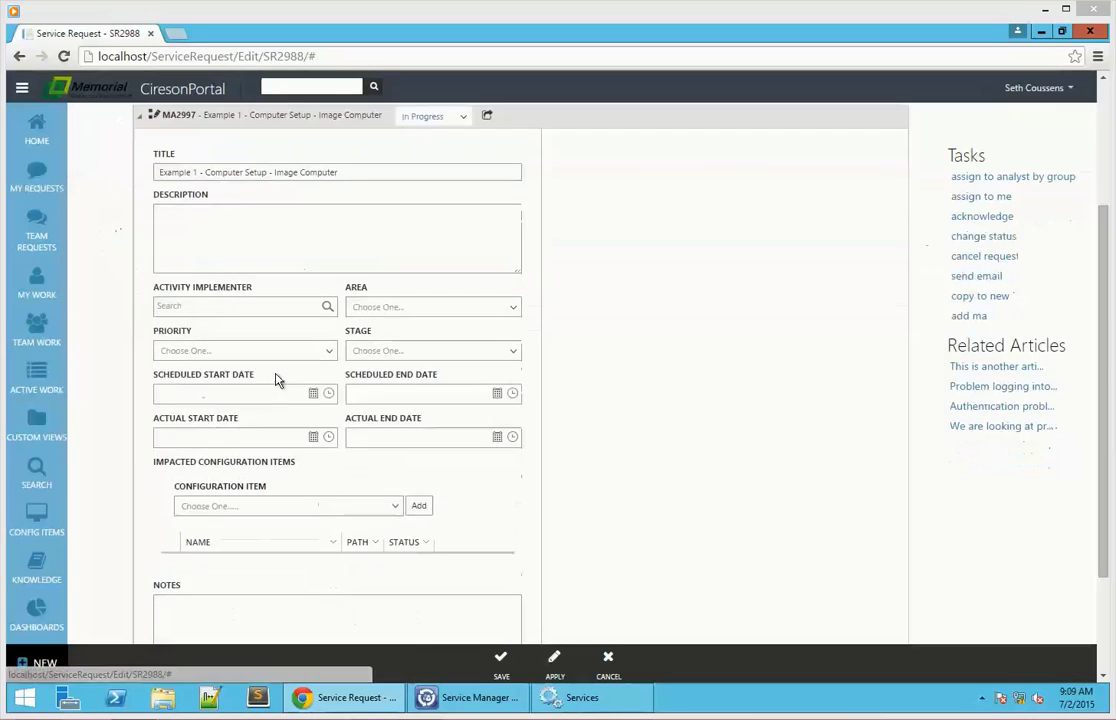
{"action": "left_click", "coordinate": [282, 217]}
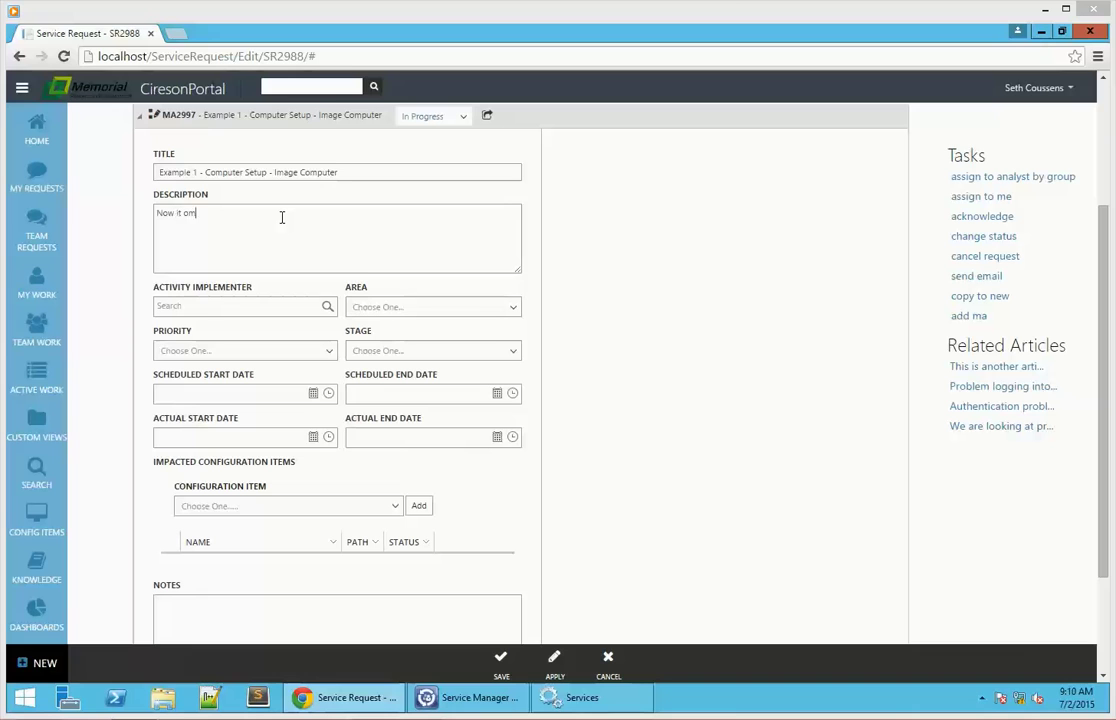
{"action": "type", "text": "Now it complet"}
{"action": "type", "text": "d"}
{"action": "type", "text": "eld doesn't show again."}
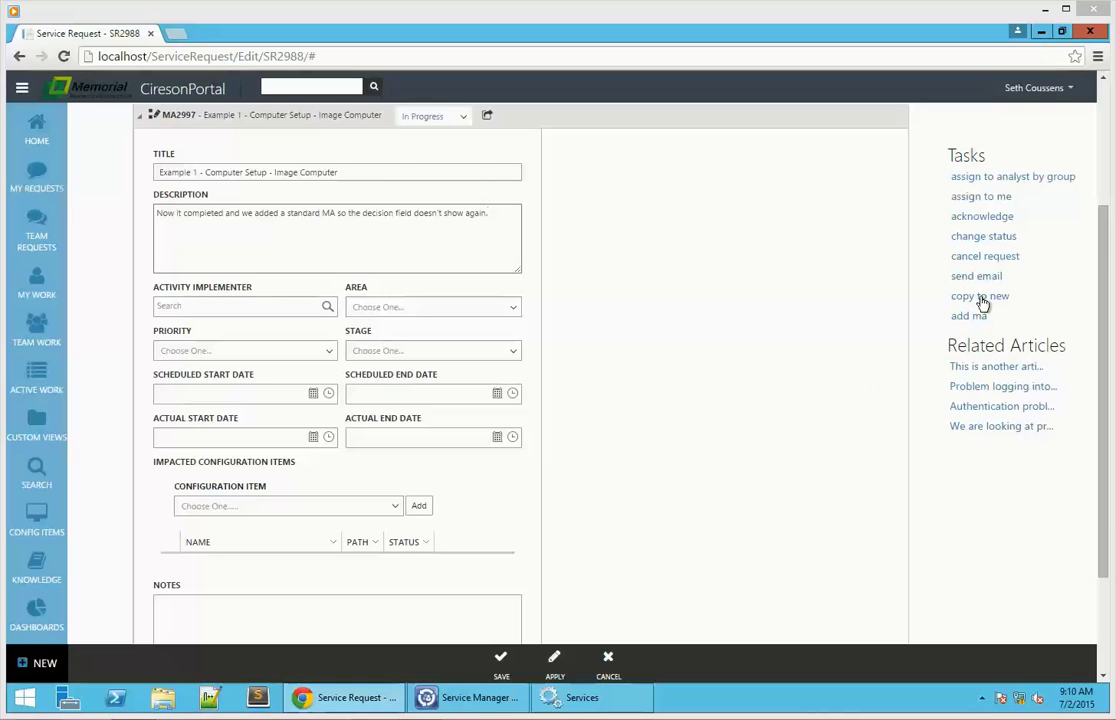
Set the Image Computer activity MA2997 to Completed without adding a comment
{"action": "left_click", "coordinate": [461, 118]}
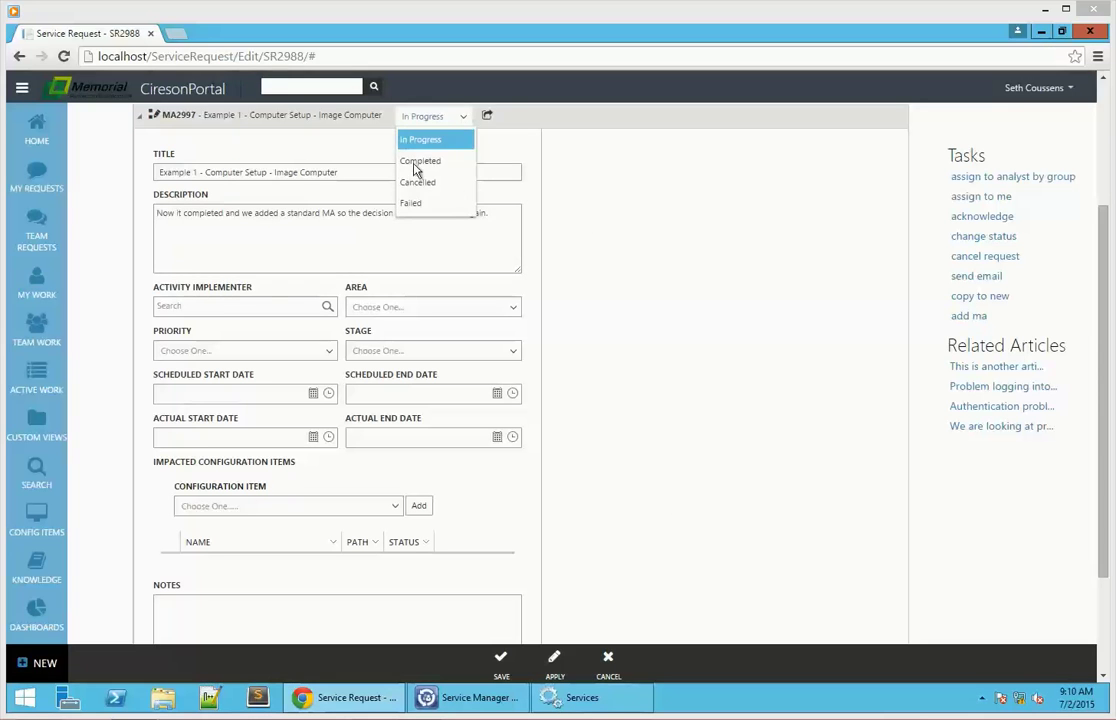
{"action": "left_click", "coordinate": [417, 157]}
{"action": "left_click", "coordinate": [565, 507]}
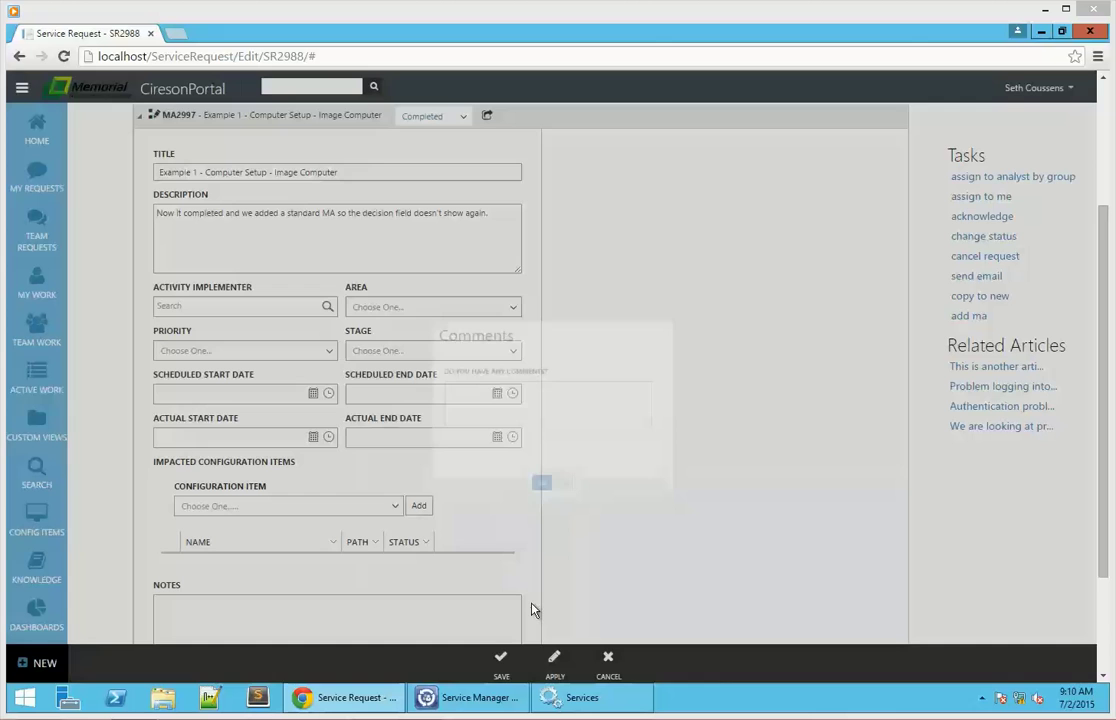